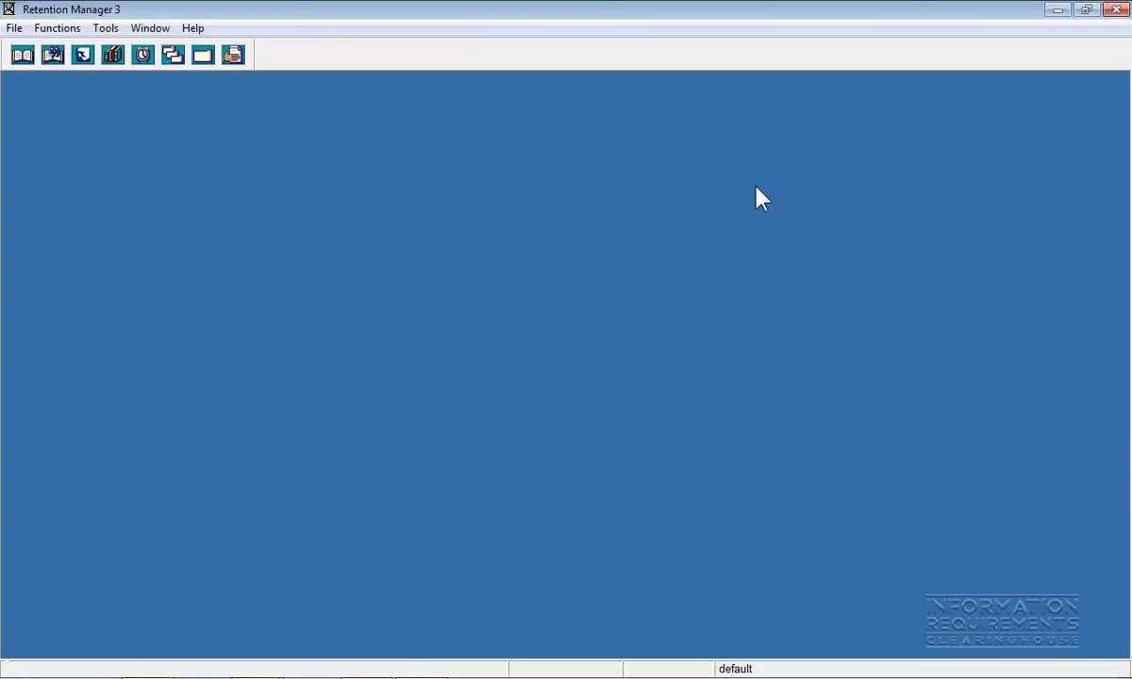
- Add a new user record with the subject "employee expense reports" and save it
left_click(202, 57)
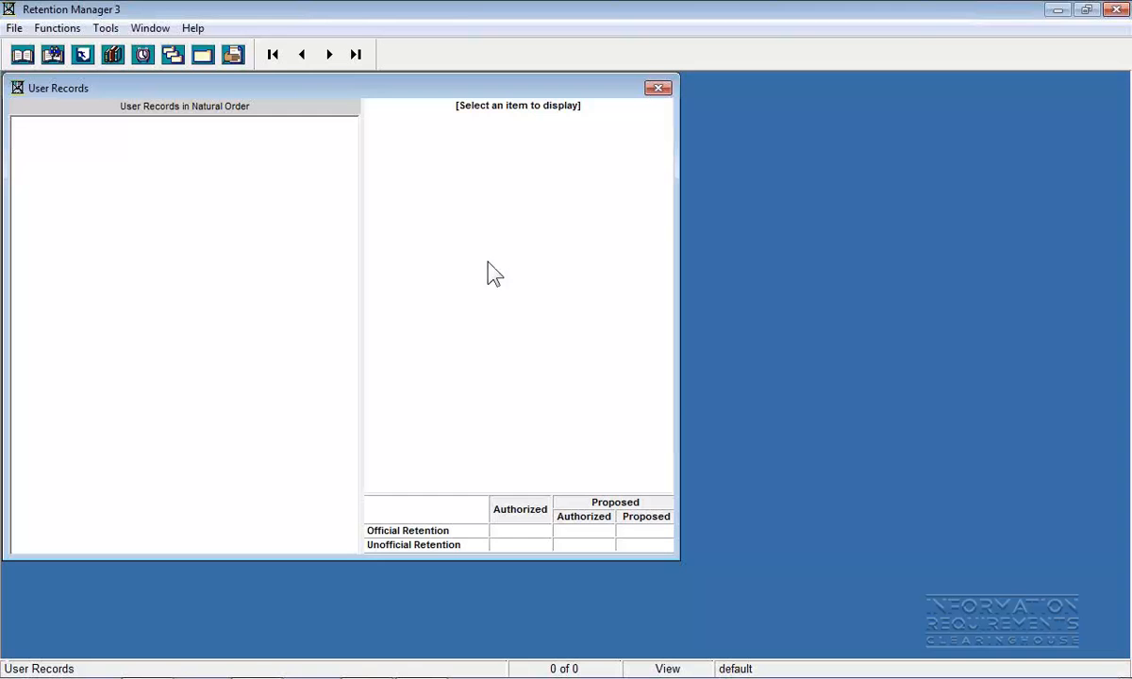
right_click(407, 218)
mouse_move(439, 247)
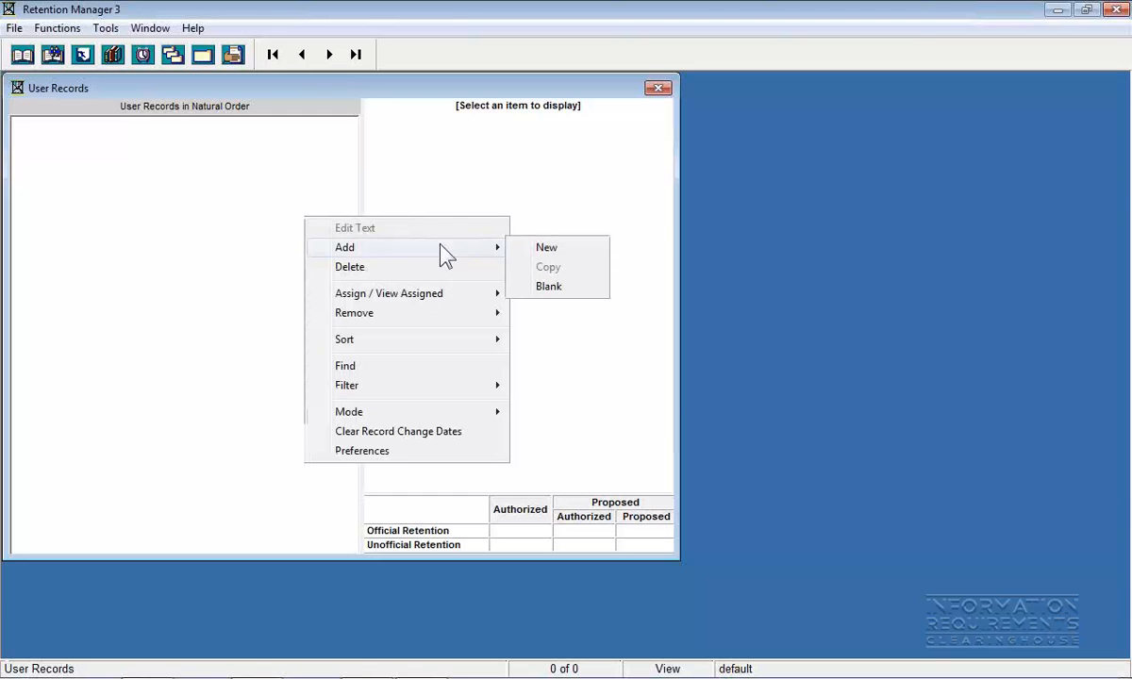
left_click(540, 247)
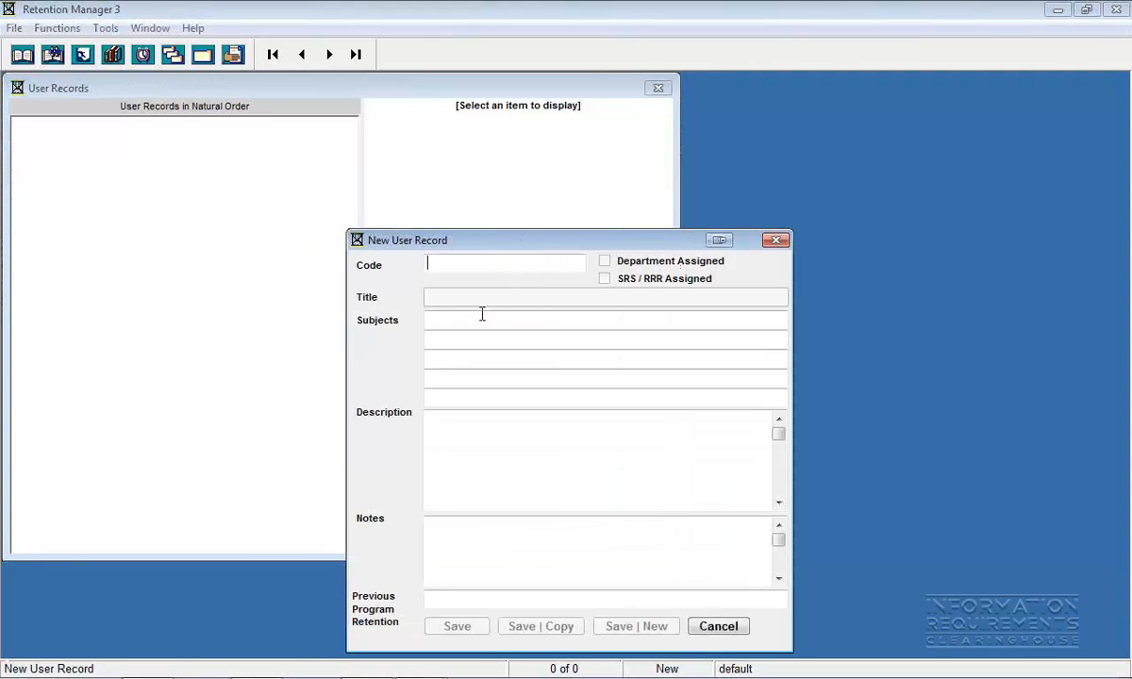
left_click(482, 320)
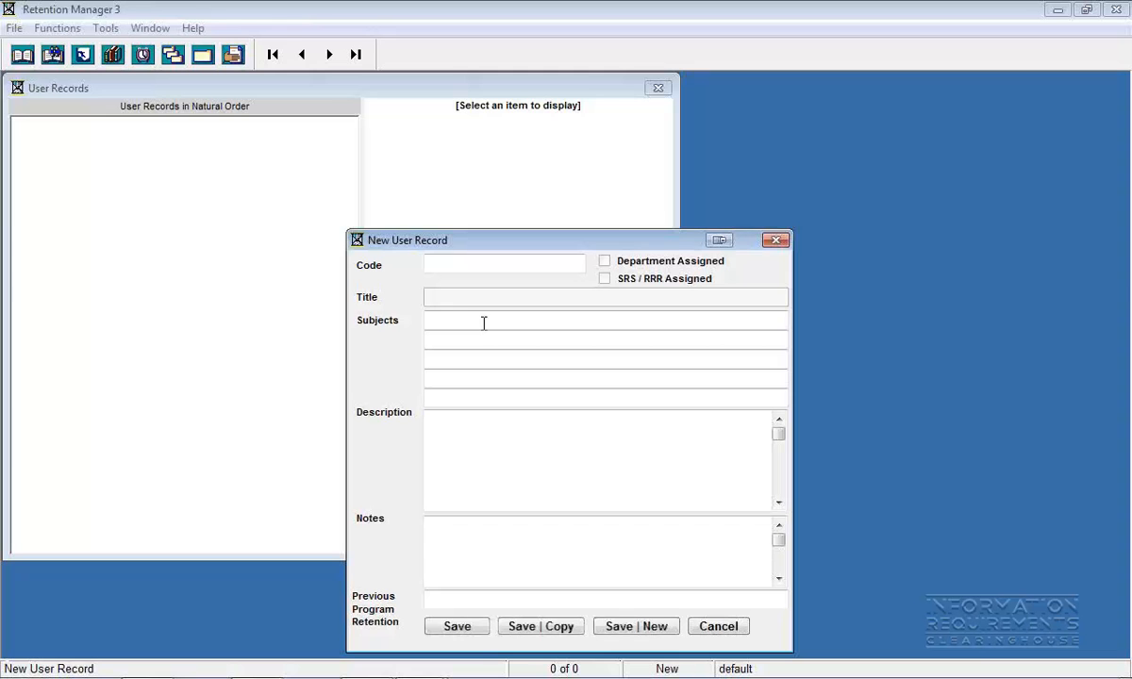
type("employee expense reports")
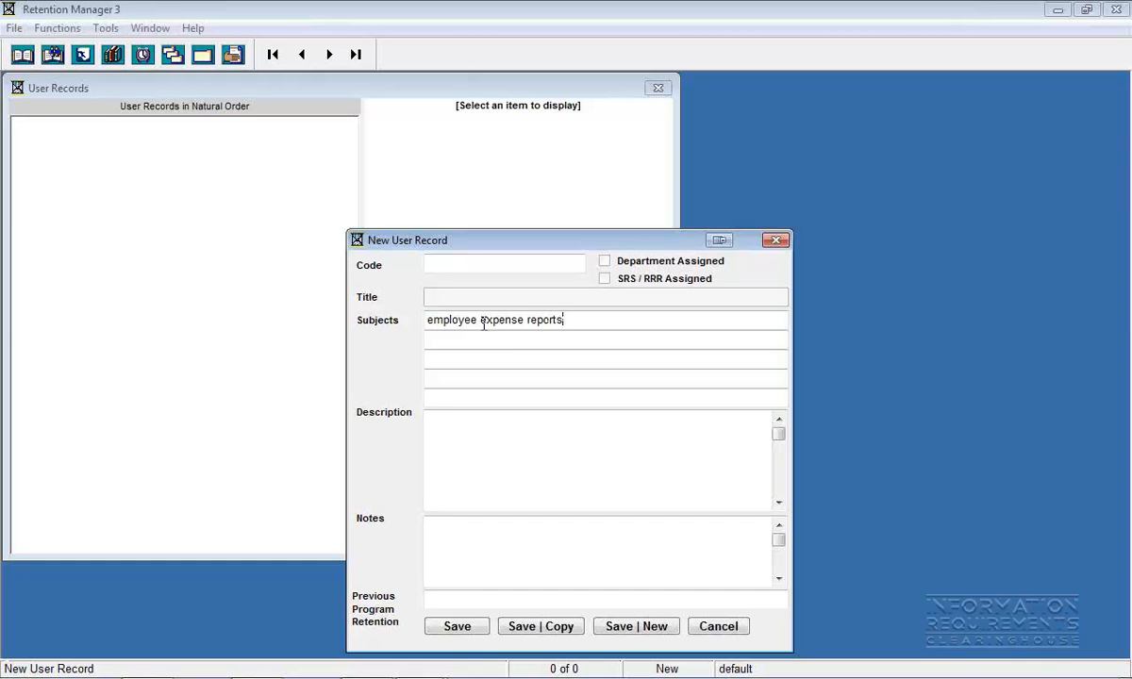
left_click(457, 627)
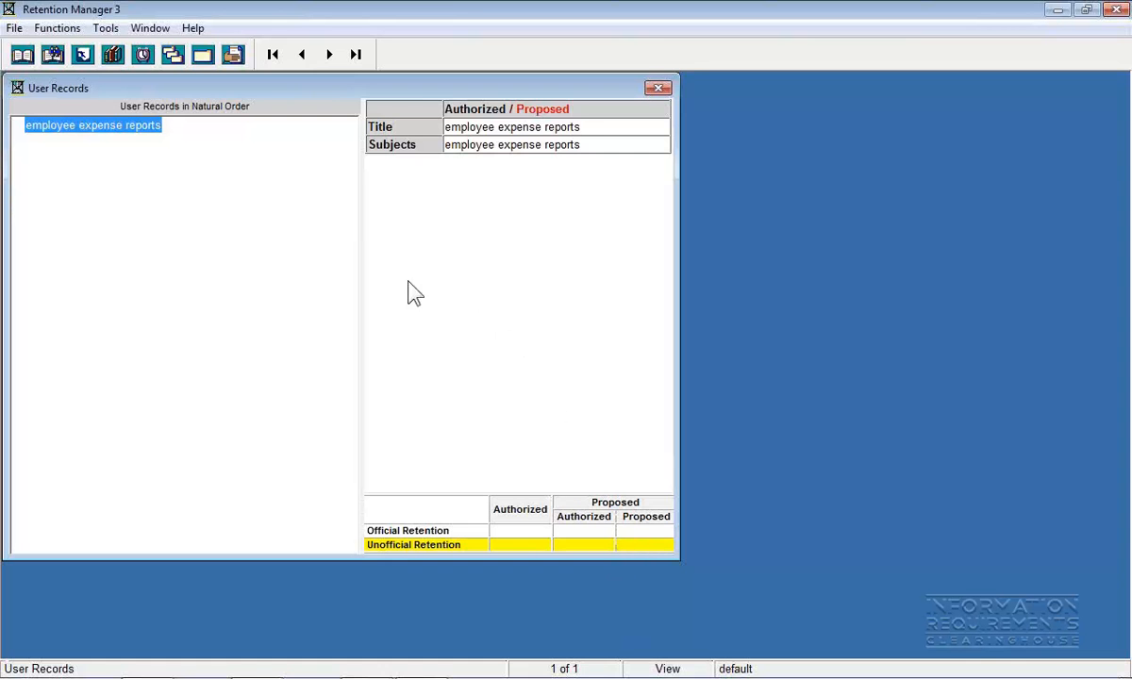
- Assign the standard record series ACC-10-20 Employee Expense Reports to the employee expense reports user record
double_click(128, 125)
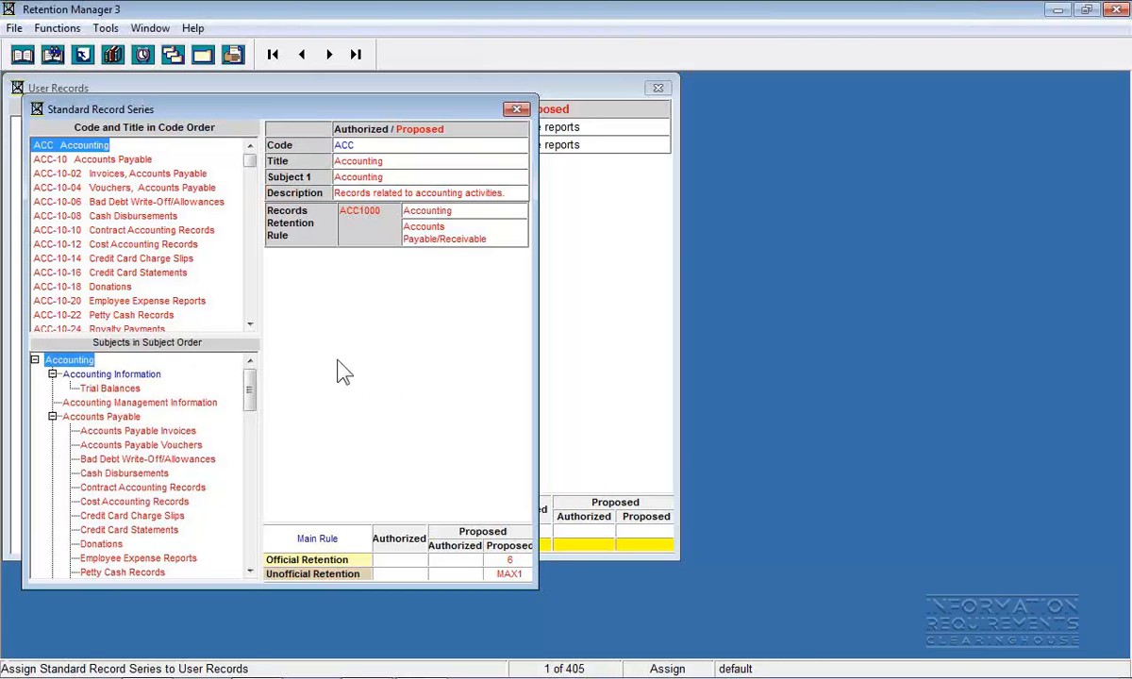
left_click(186, 303)
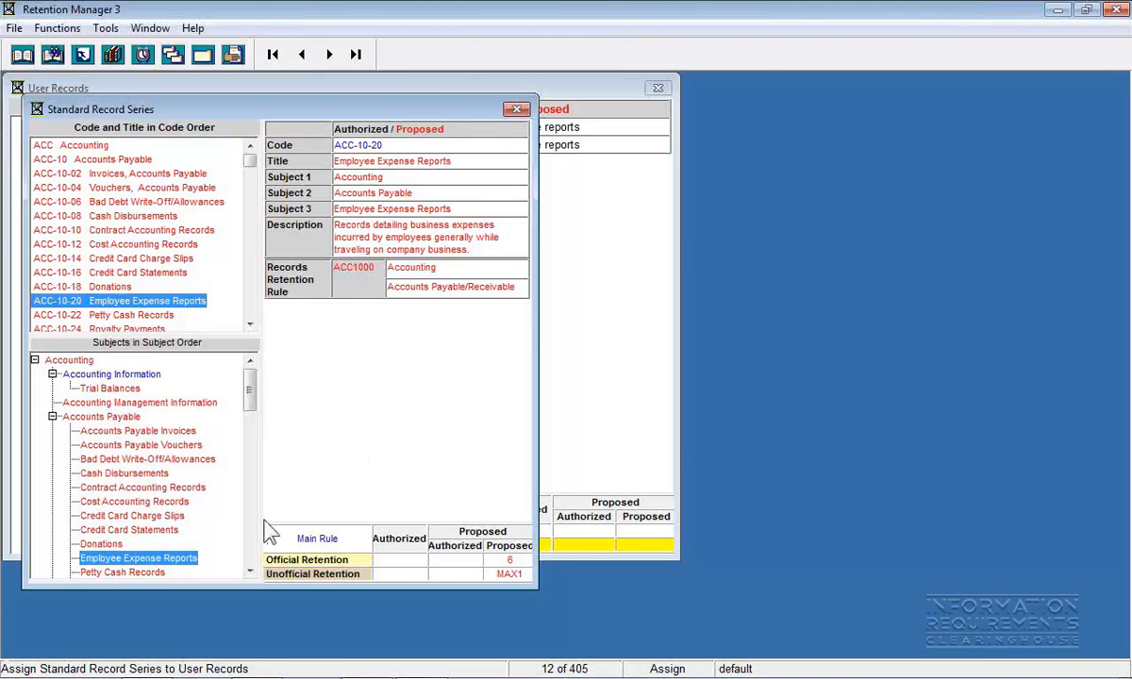
double_click(178, 557)
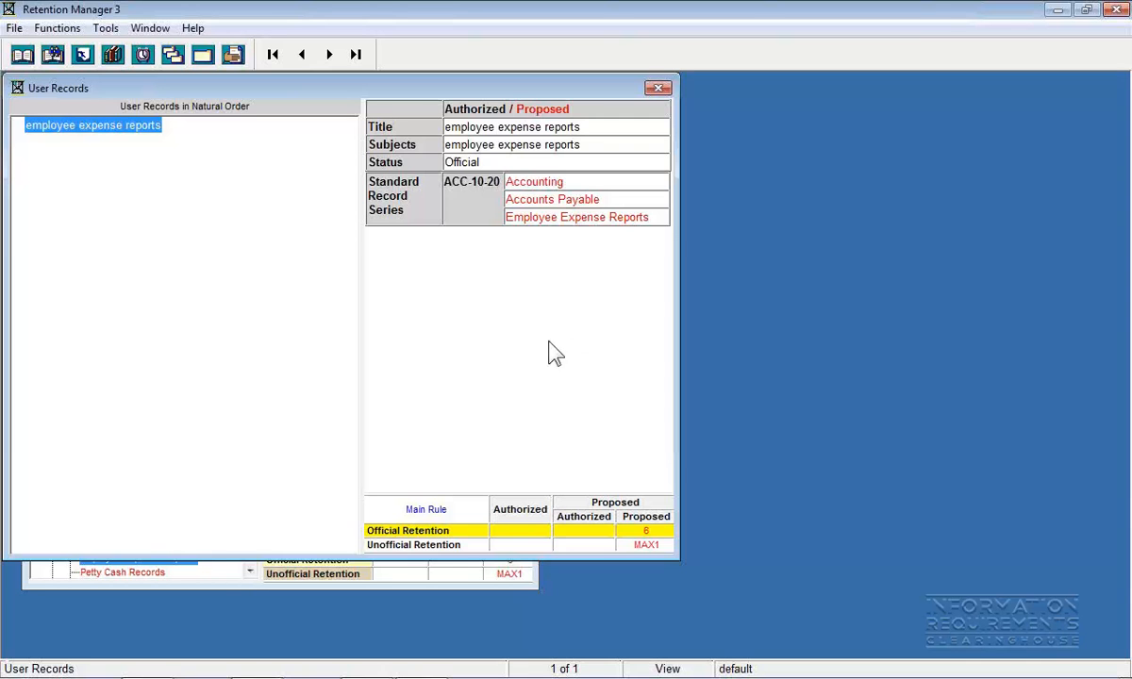
- Add another new user record with the subject "contracts" and save it
right_click(156, 182)
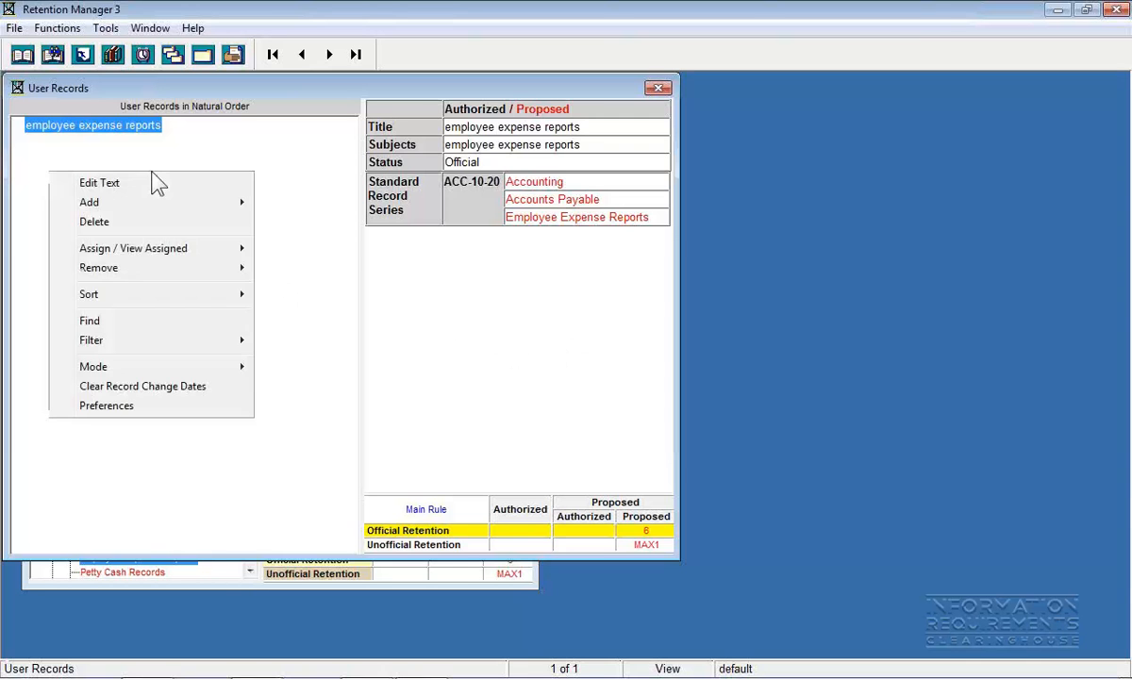
mouse_move(156, 204)
left_click(290, 203)
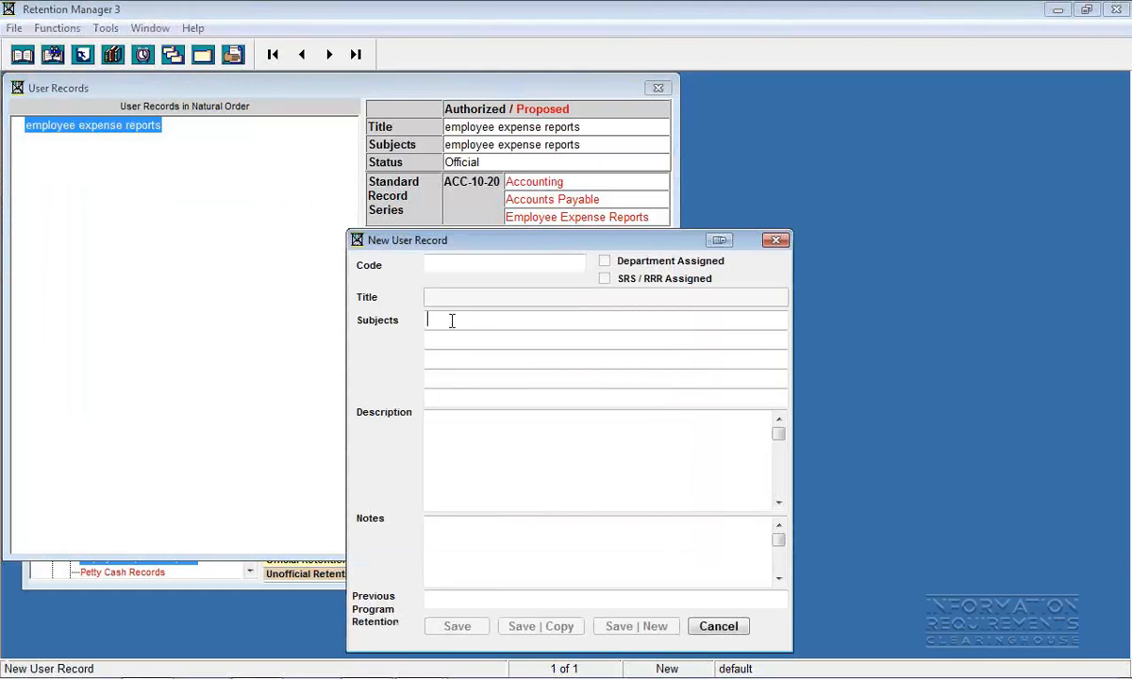
left_click(476, 321)
type("contracts")
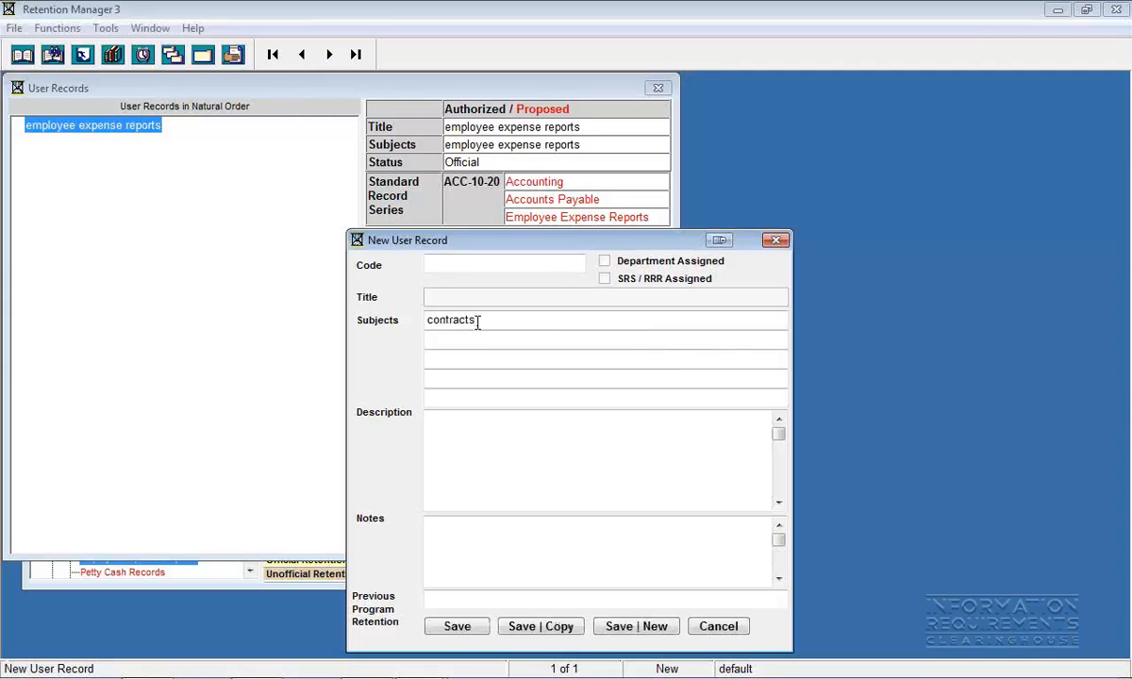
left_click(464, 630)
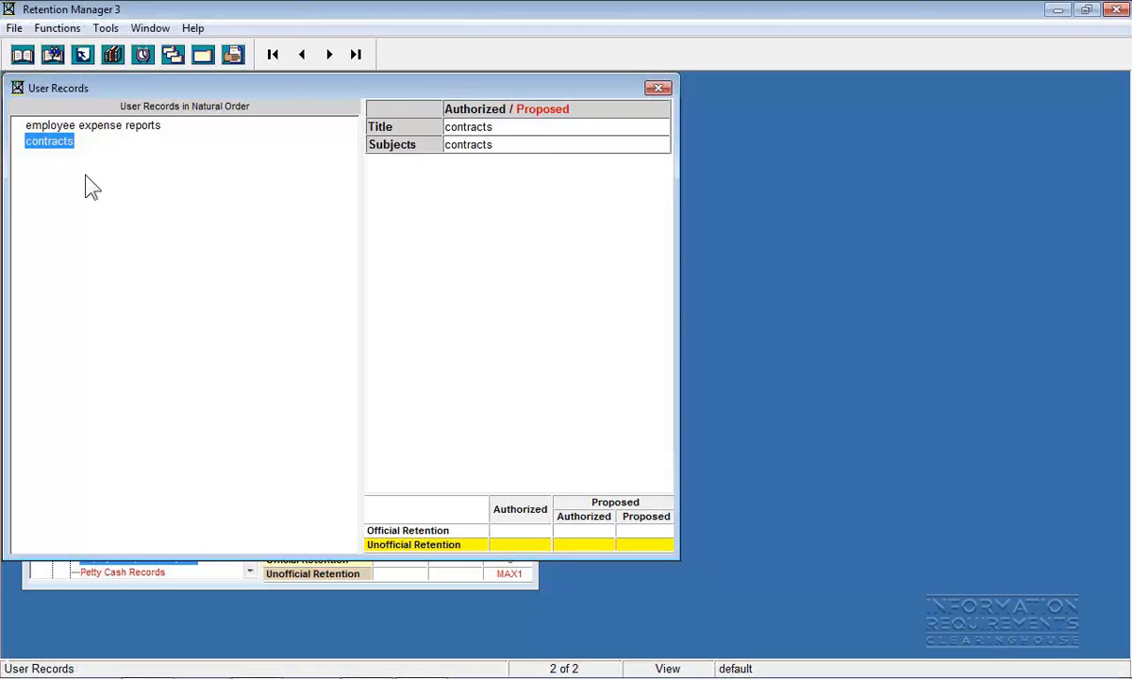
- Search the standard record series for "contract" and assign LEG-20 Contracts / Agreements - General to the contracts user record
double_click(57, 151)
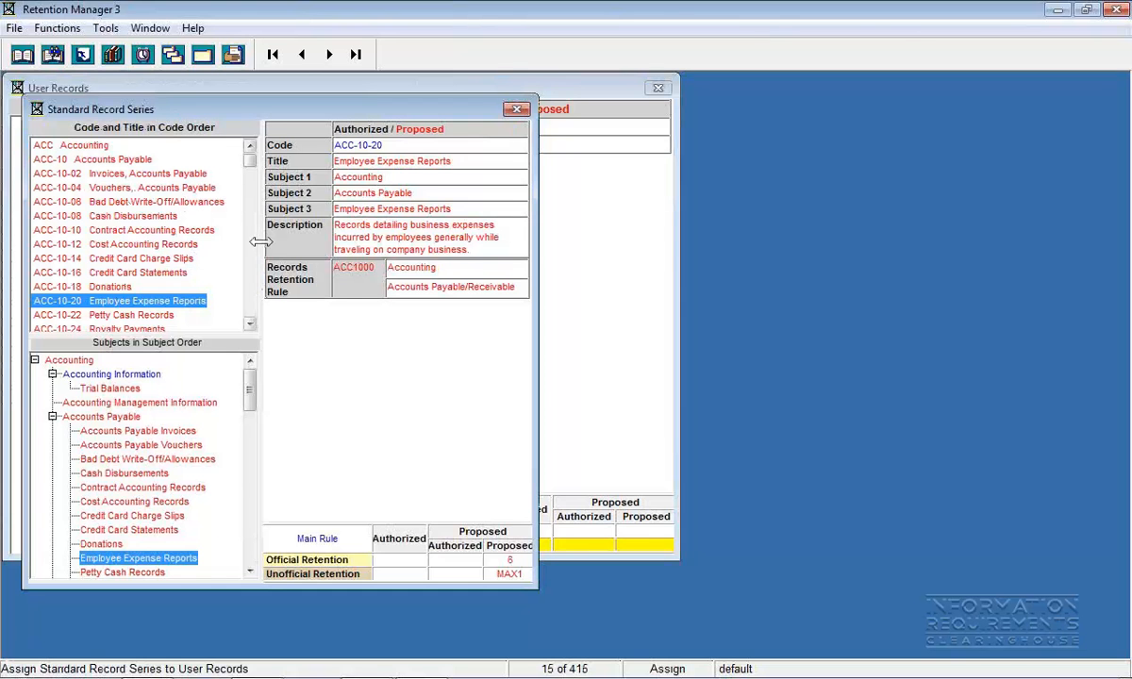
right_click(324, 336)
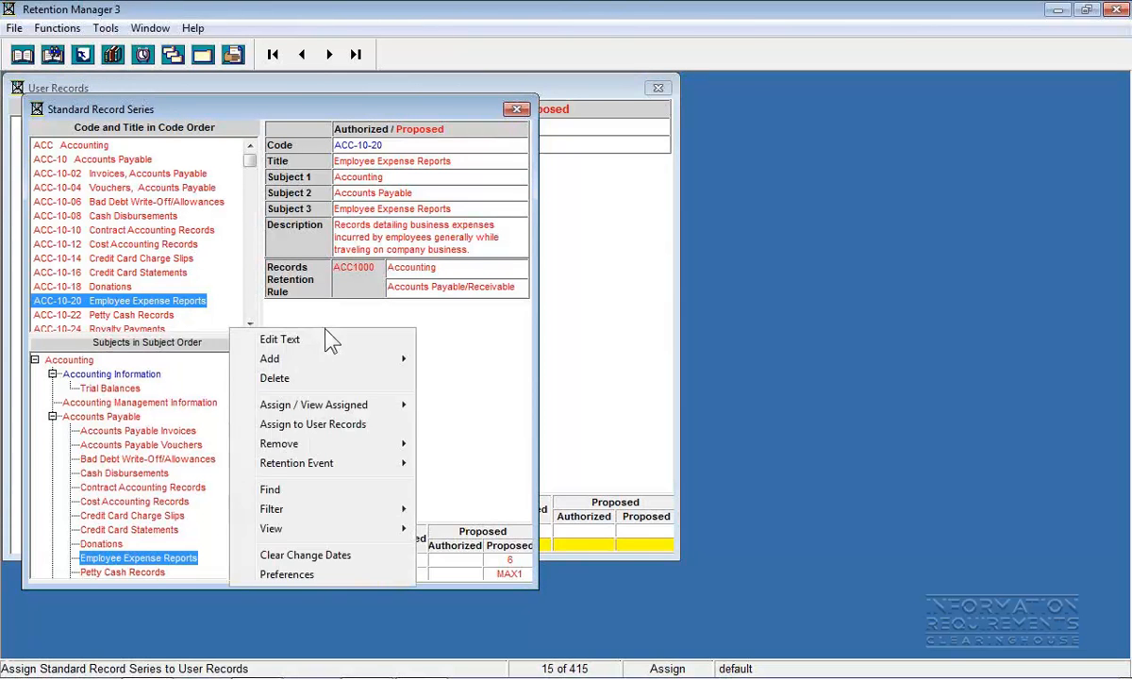
left_click(345, 492)
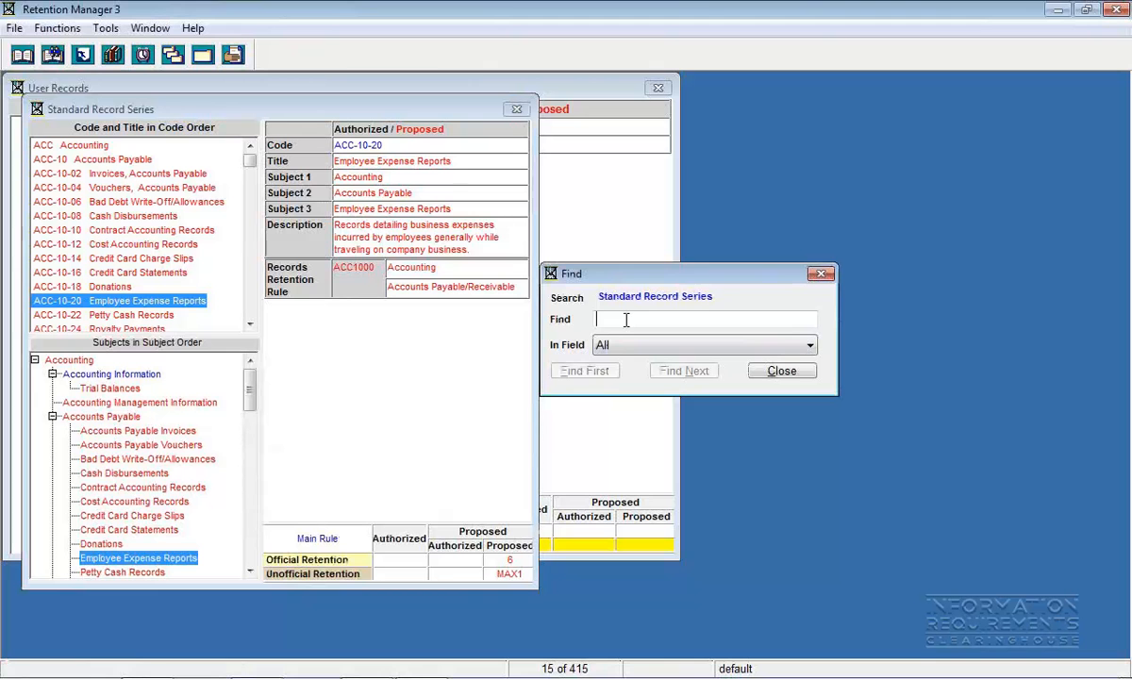
type("contract")
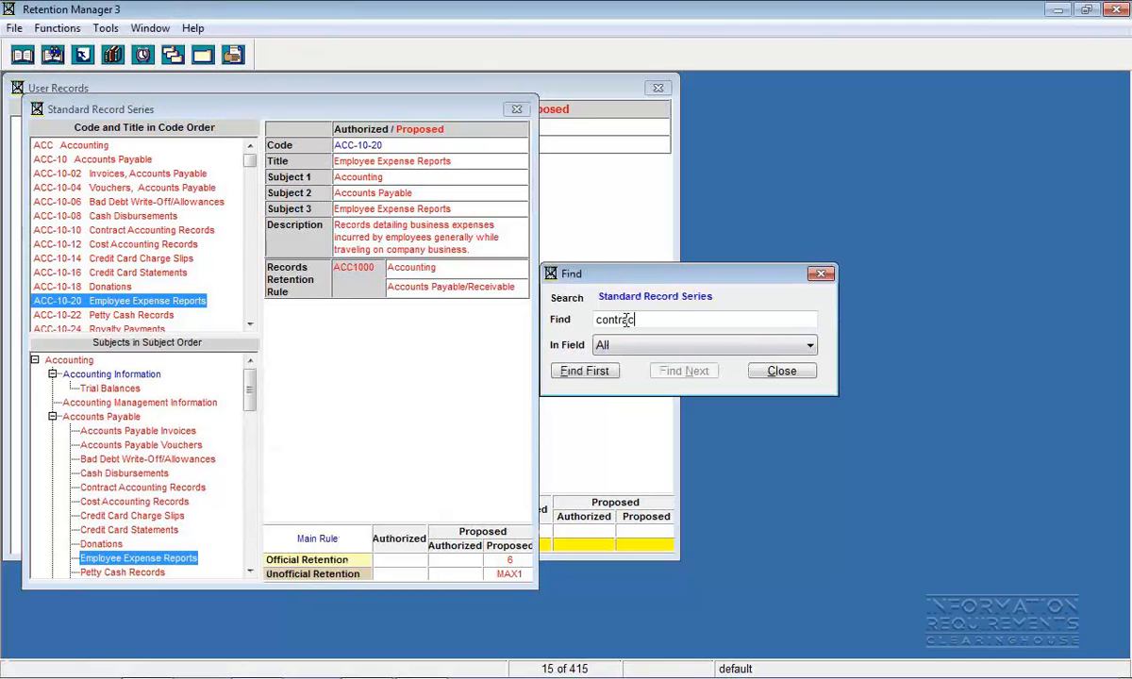
left_click(607, 375)
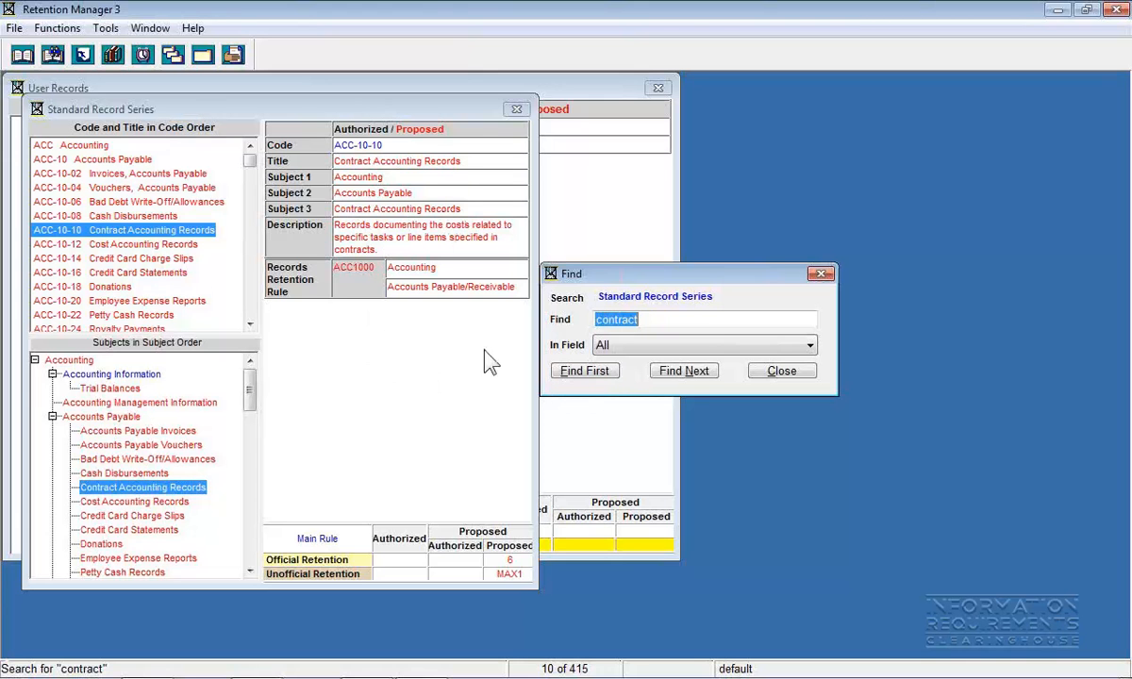
left_click(685, 372)
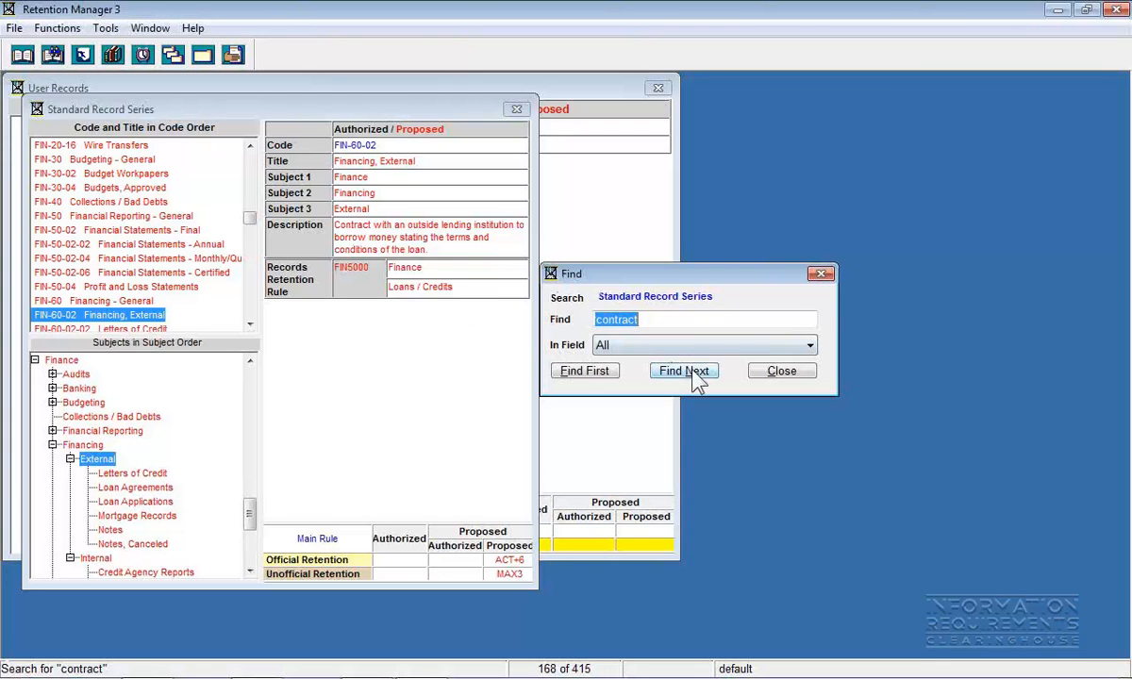
left_click(692, 371)
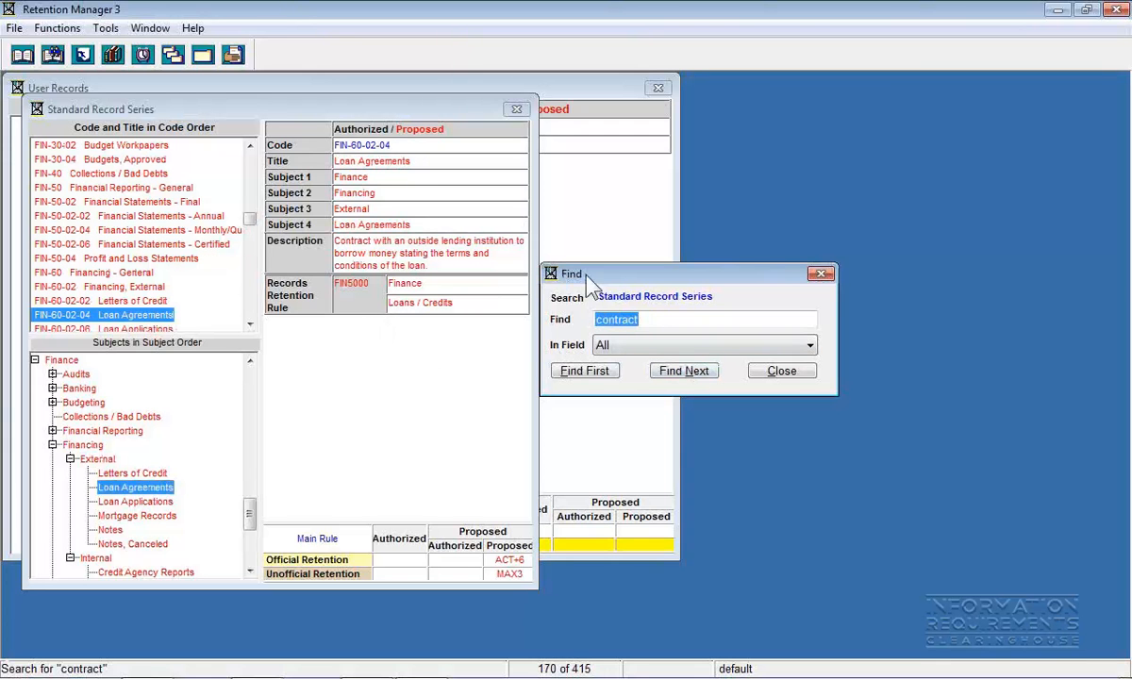
left_click(691, 372)
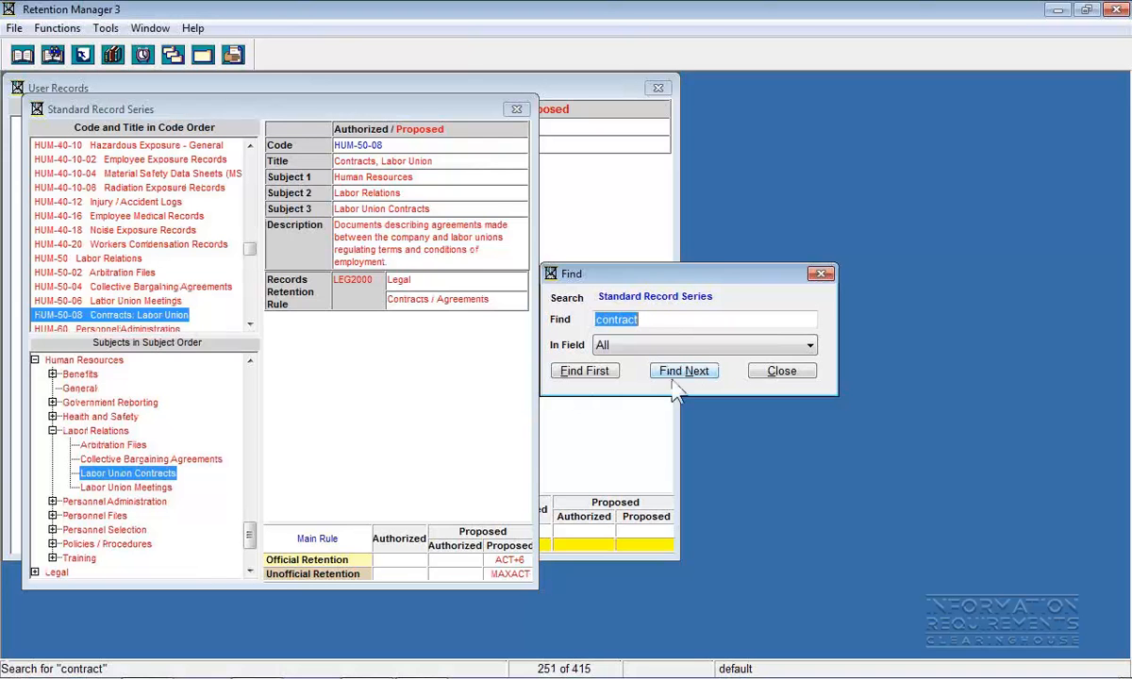
left_click(686, 372)
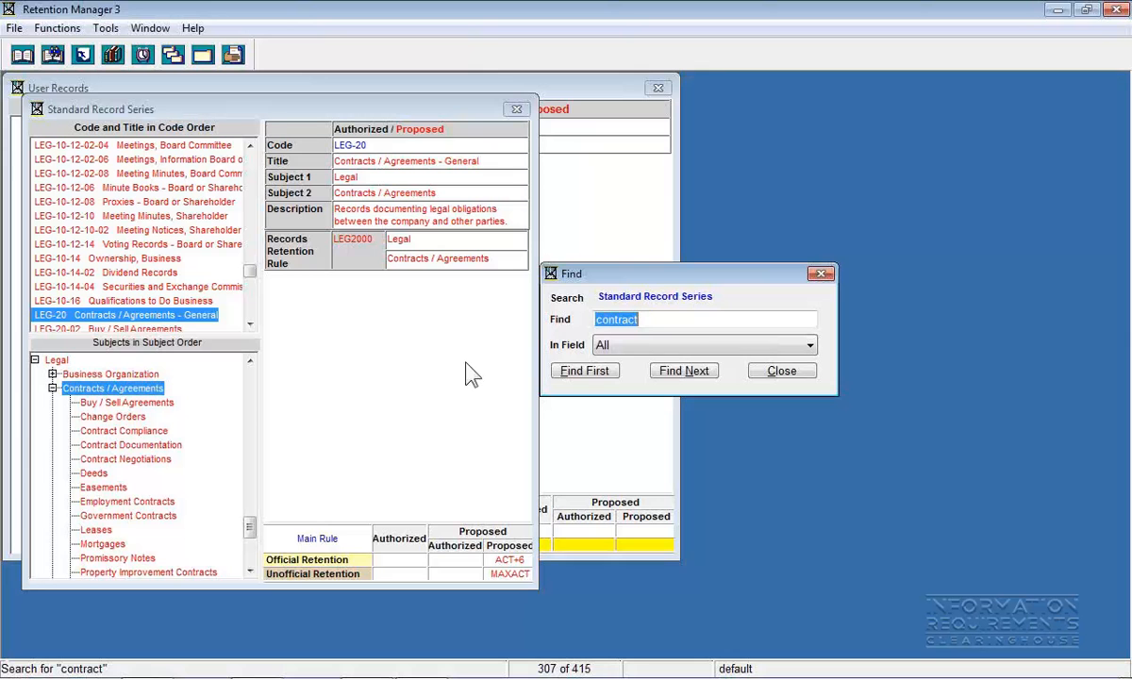
double_click(128, 388)
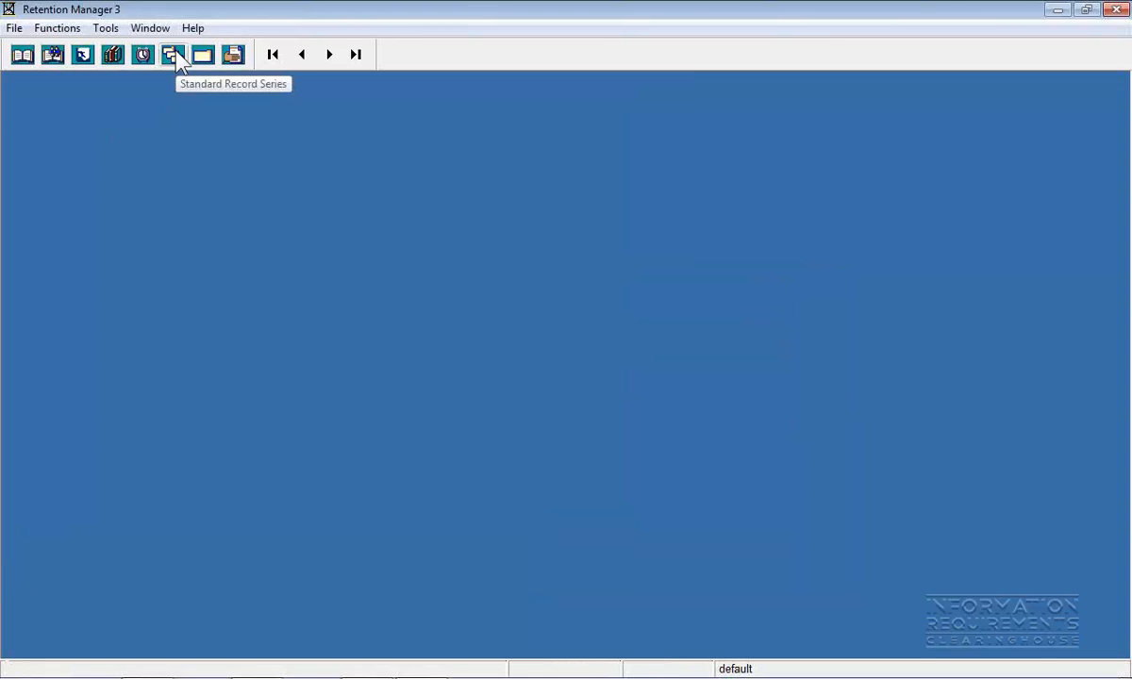
- Open the Standard Record Series and collapse the Legal, Human Resources, Finance and Accounting subjects to their top level
left_click(175, 56)
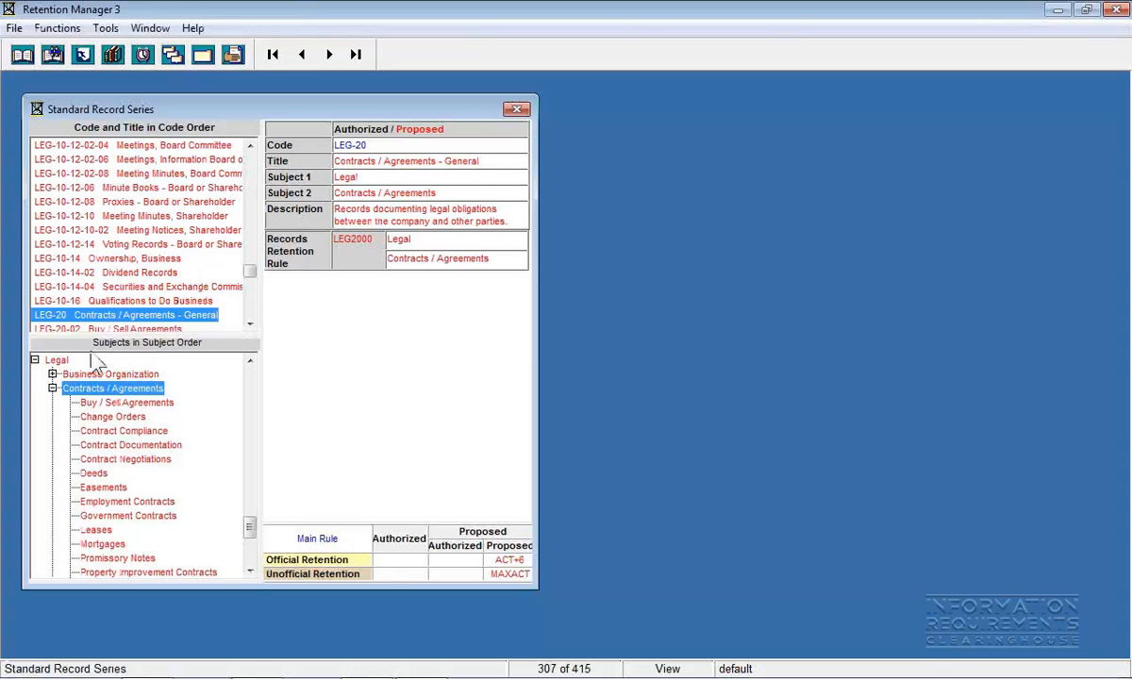
left_click(34, 361)
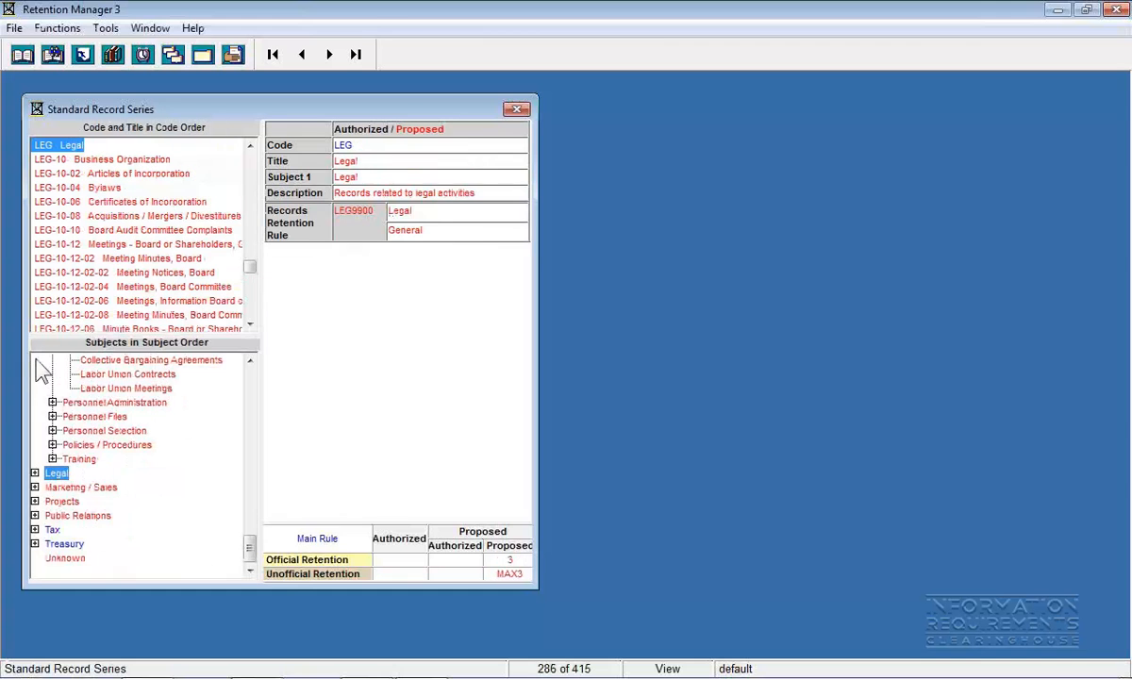
left_click(248, 378)
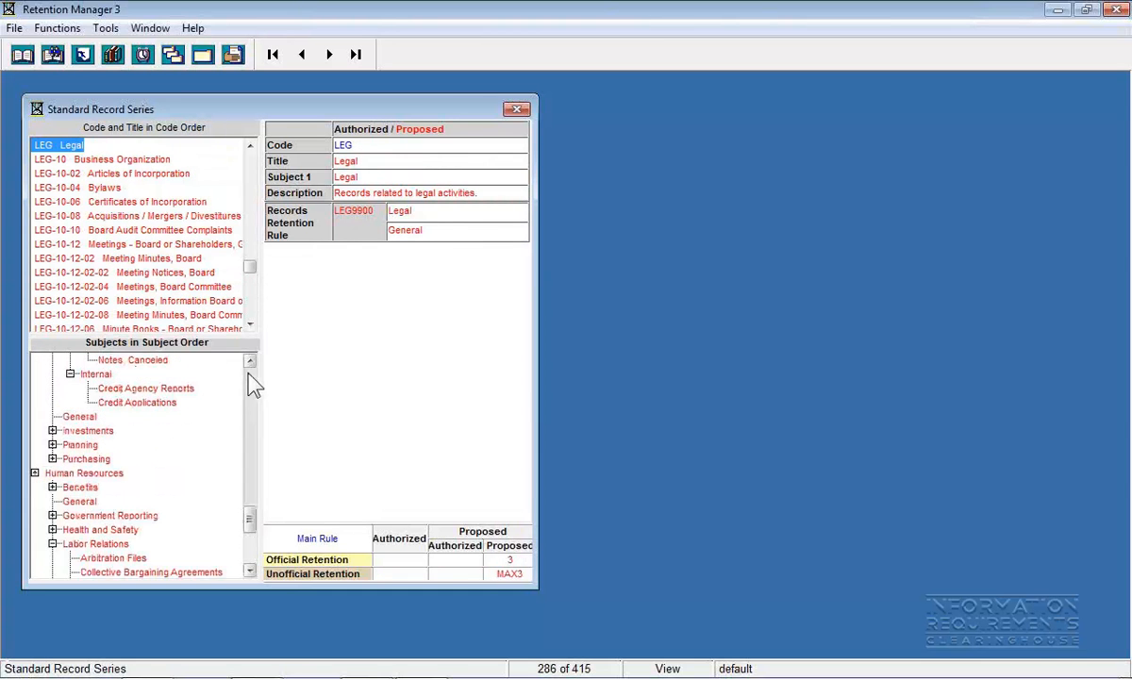
left_click(34, 473)
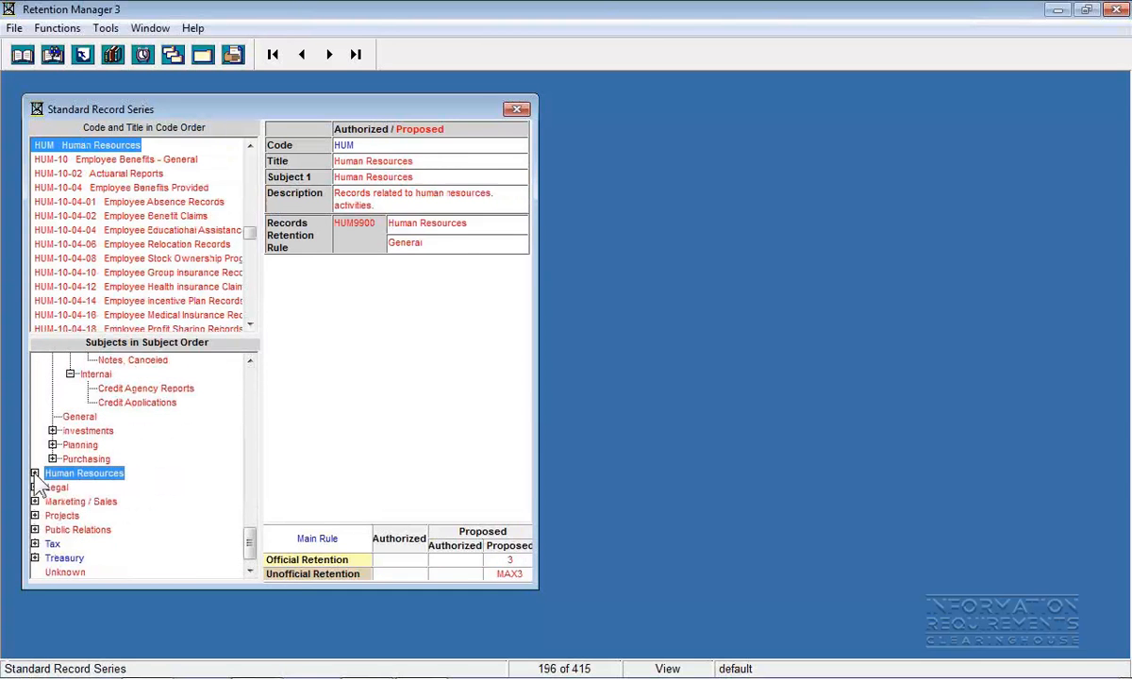
left_click(249, 375)
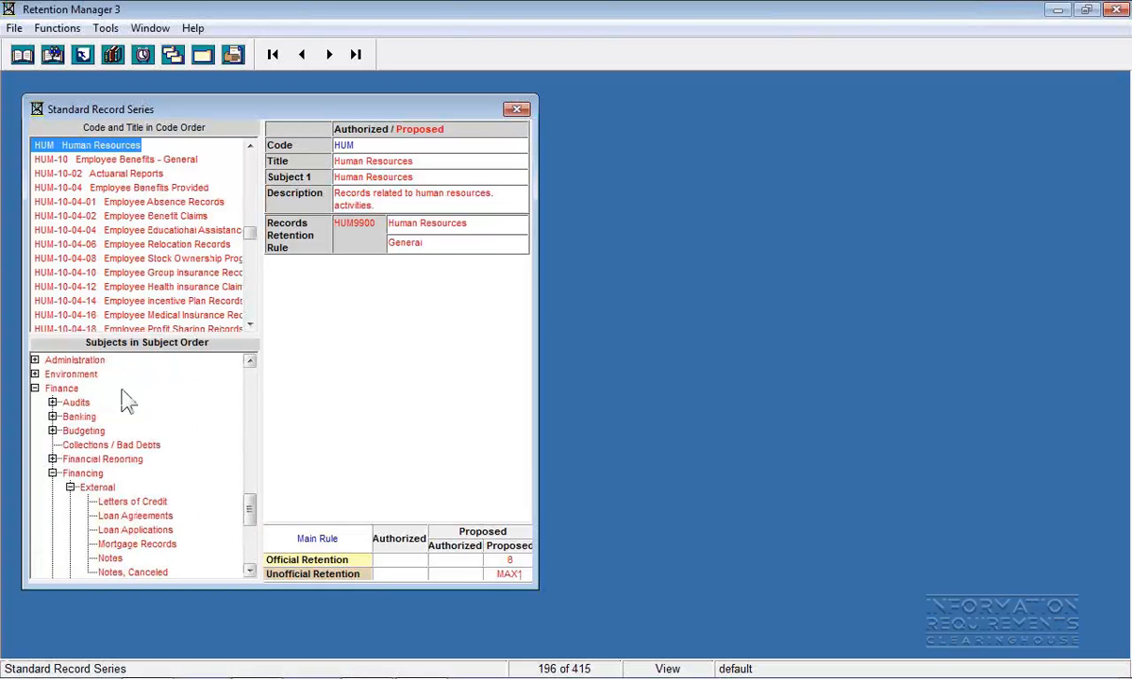
left_click(34, 389)
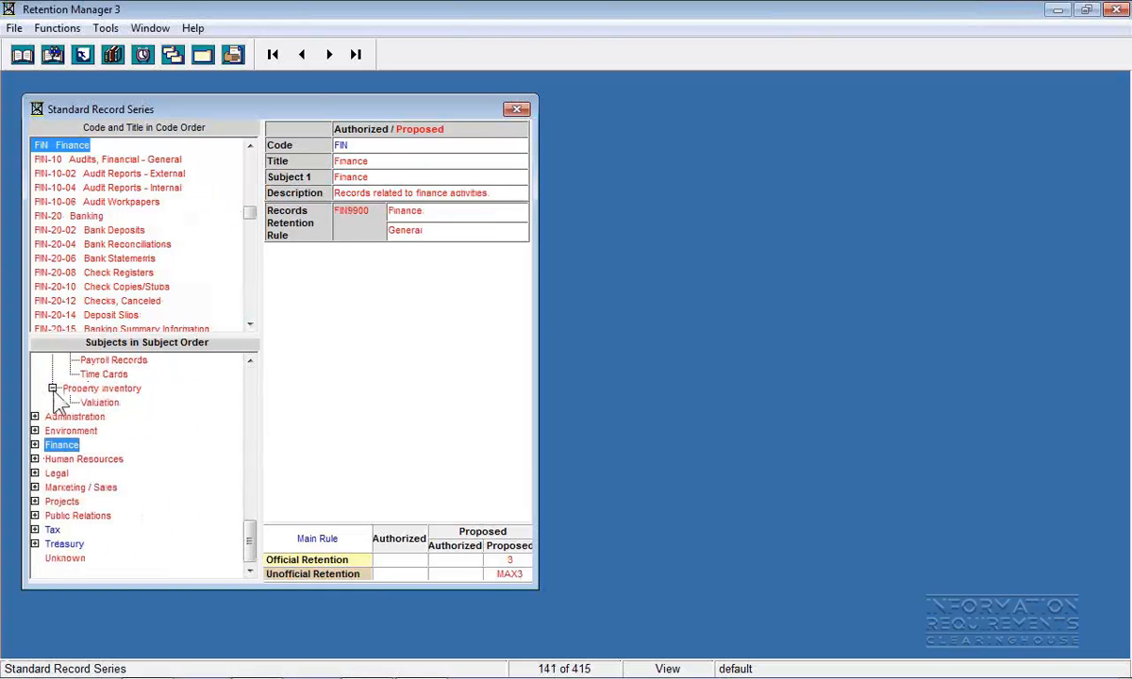
left_click(249, 379)
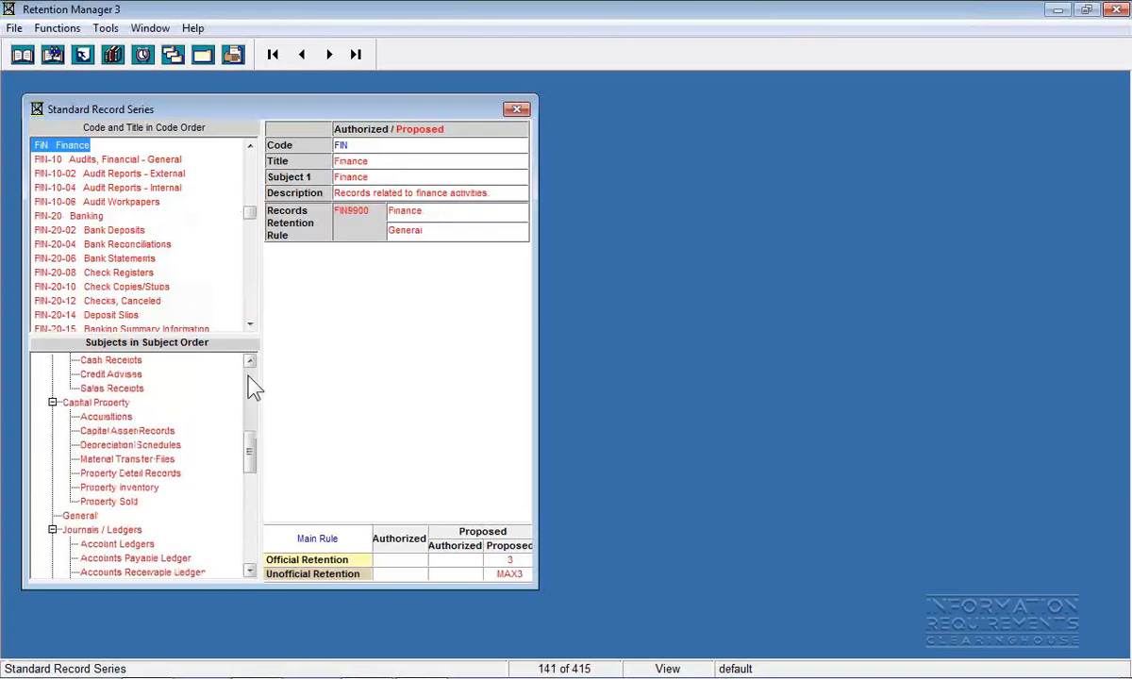
left_click(250, 385)
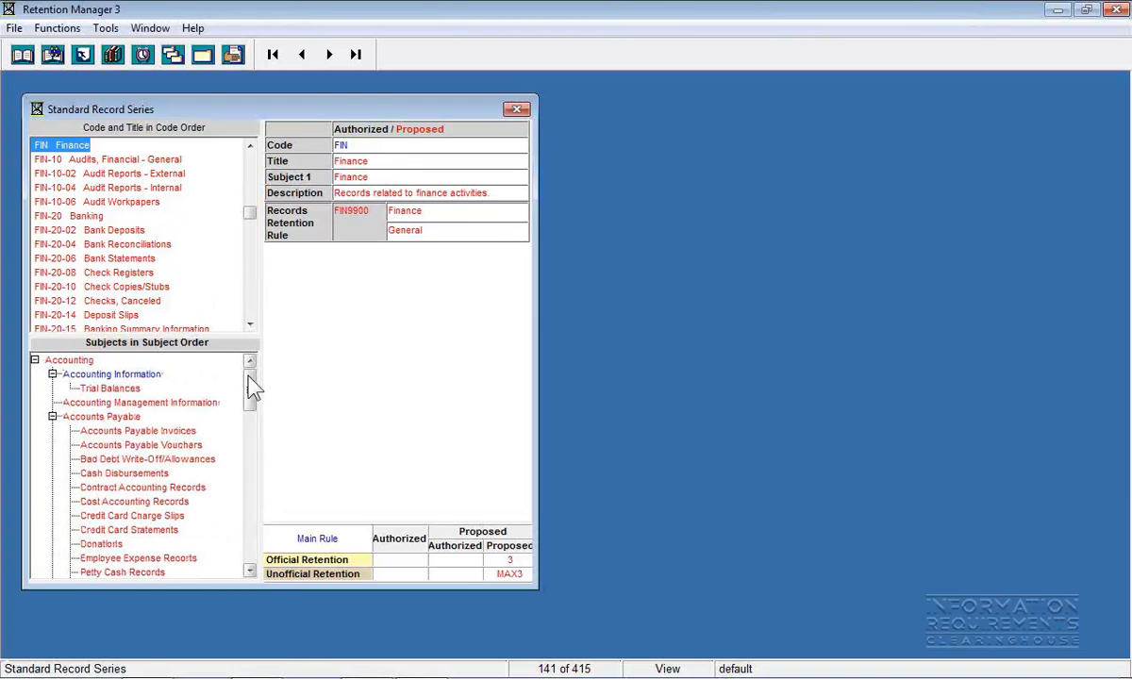
left_click(34, 360)
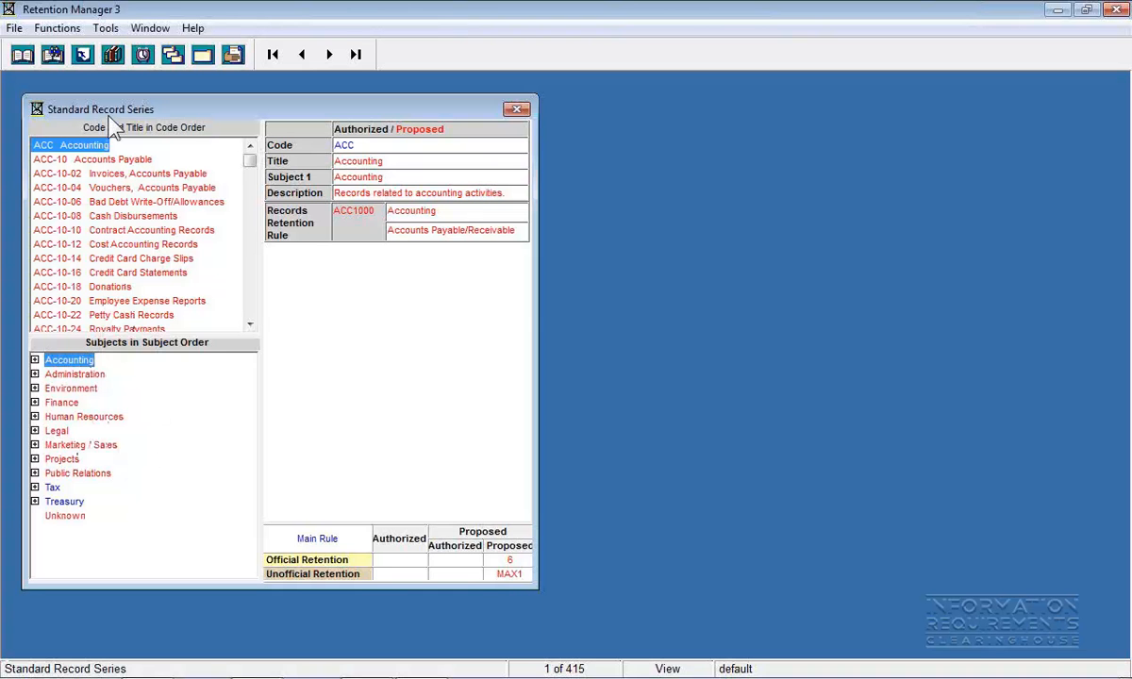
left_click_drag(111, 111, 91, 82)
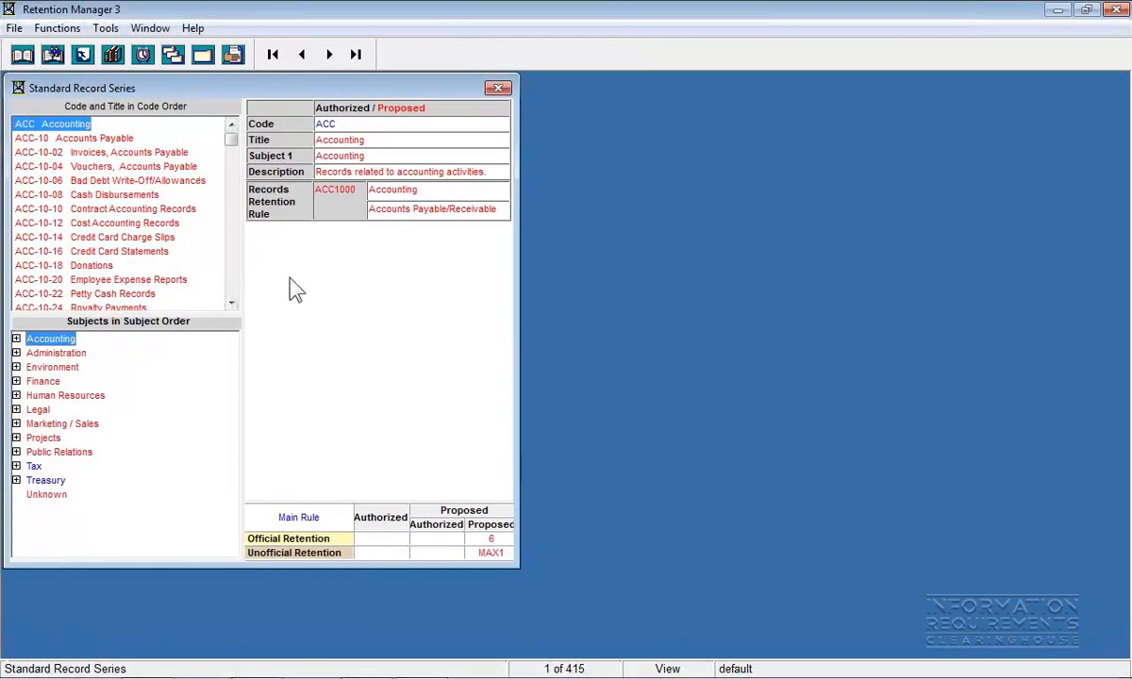
- View the records retention rule assigned to ACC-10-02 Invoices, Accounts Payable, and compare it with the standard record series
left_click(86, 154)
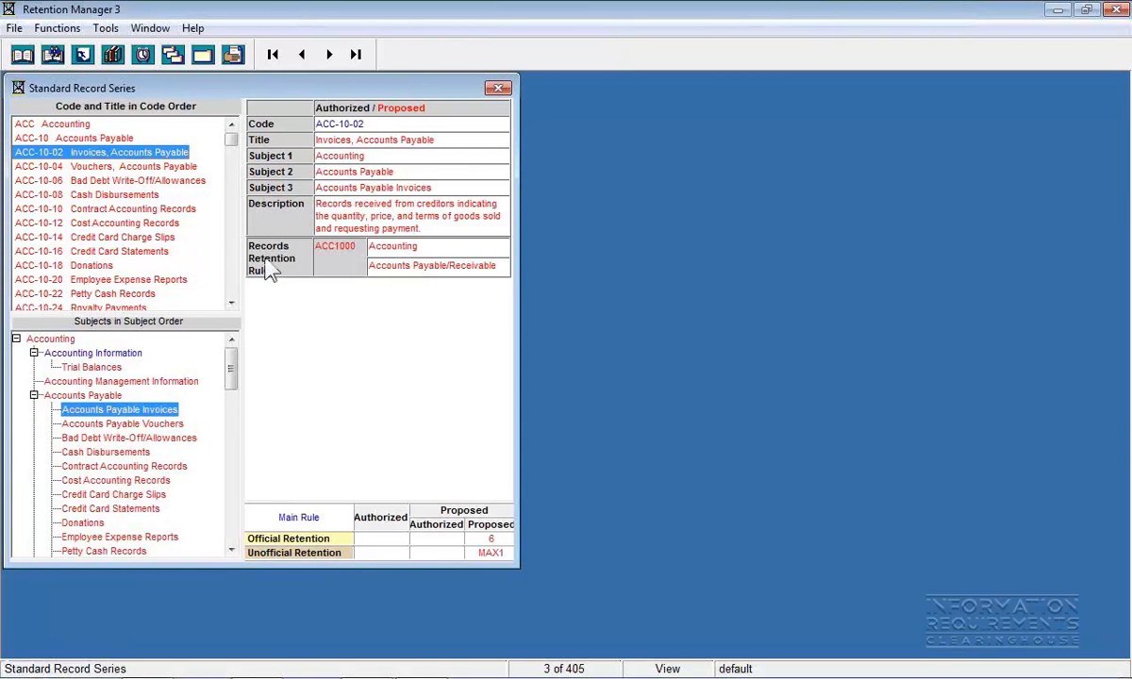
right_click(209, 313)
mouse_move(351, 390)
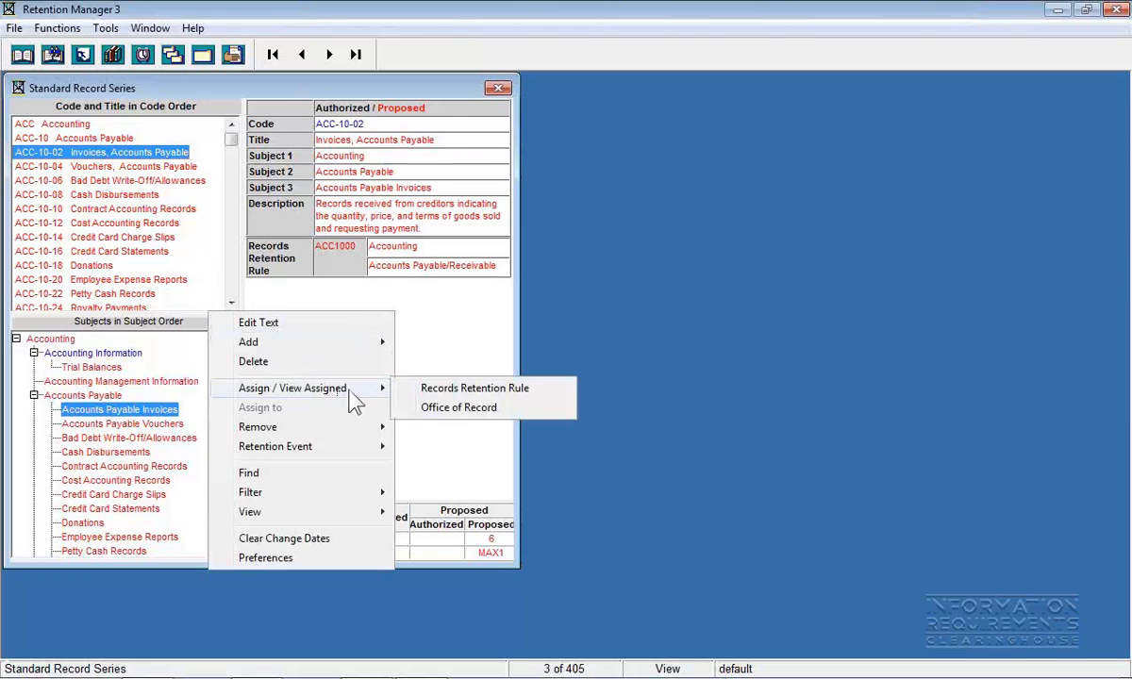
left_click(439, 390)
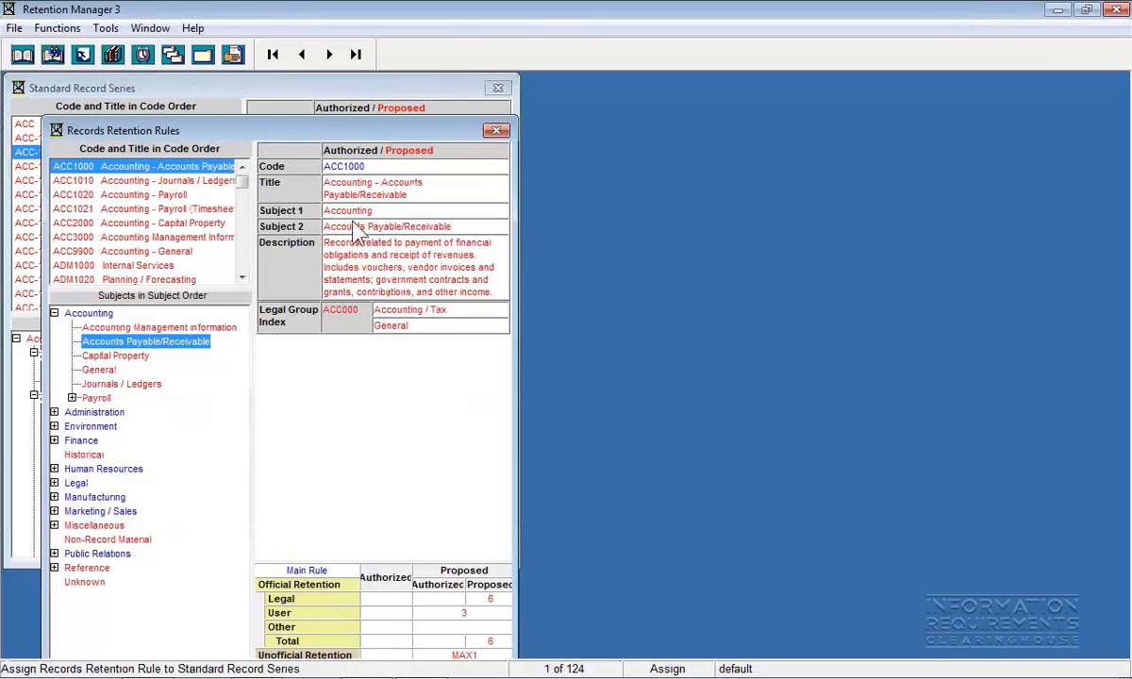
left_click_drag(236, 124, 244, 94)
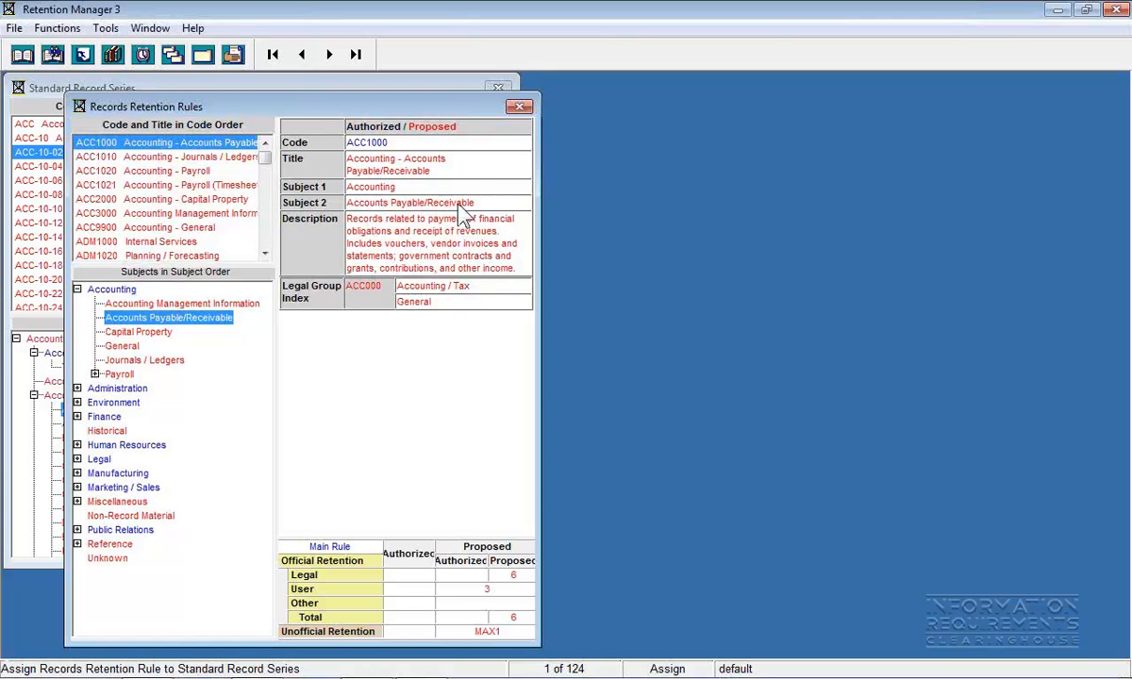
left_click(253, 79)
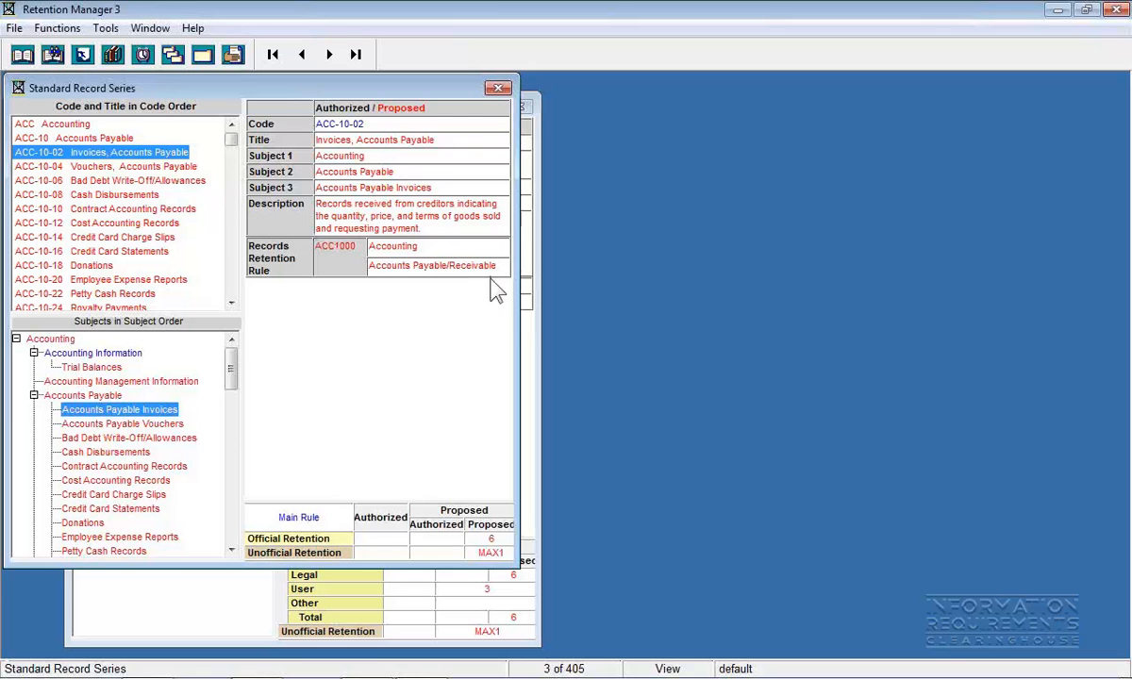
left_click(527, 325)
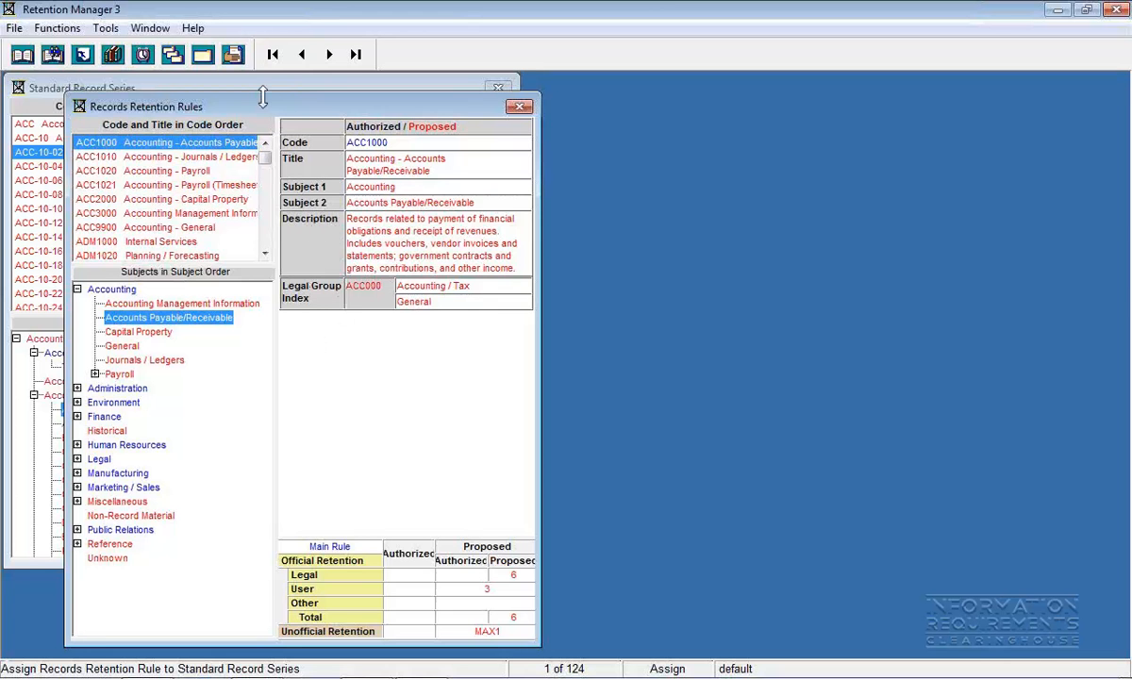
left_click_drag(251, 105, 198, 83)
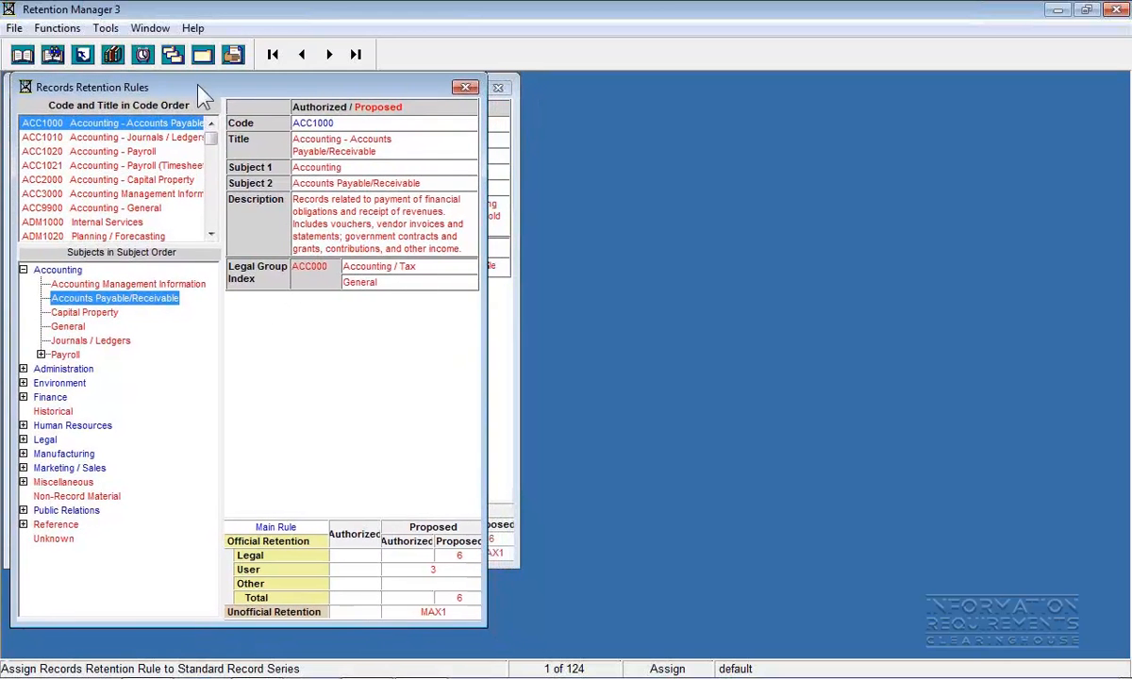
- View the legal group index assigned to the records retention rule ACC1000 Accounting - Accounts Payable/Receivable
right_click(264, 336)
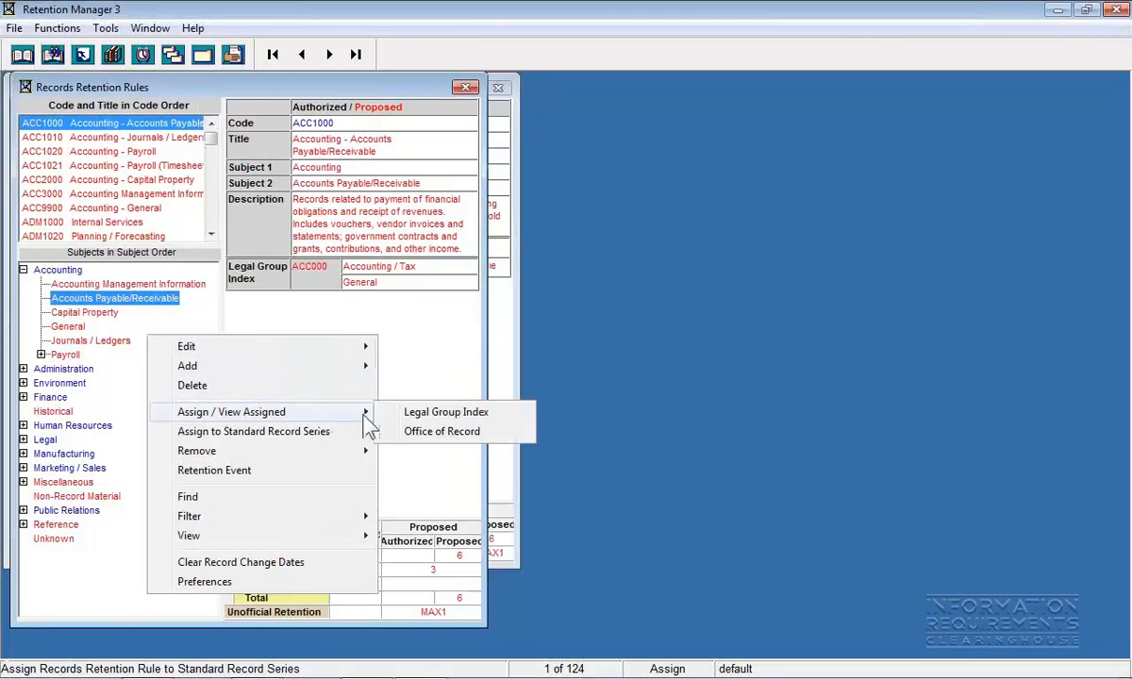
left_click(429, 415)
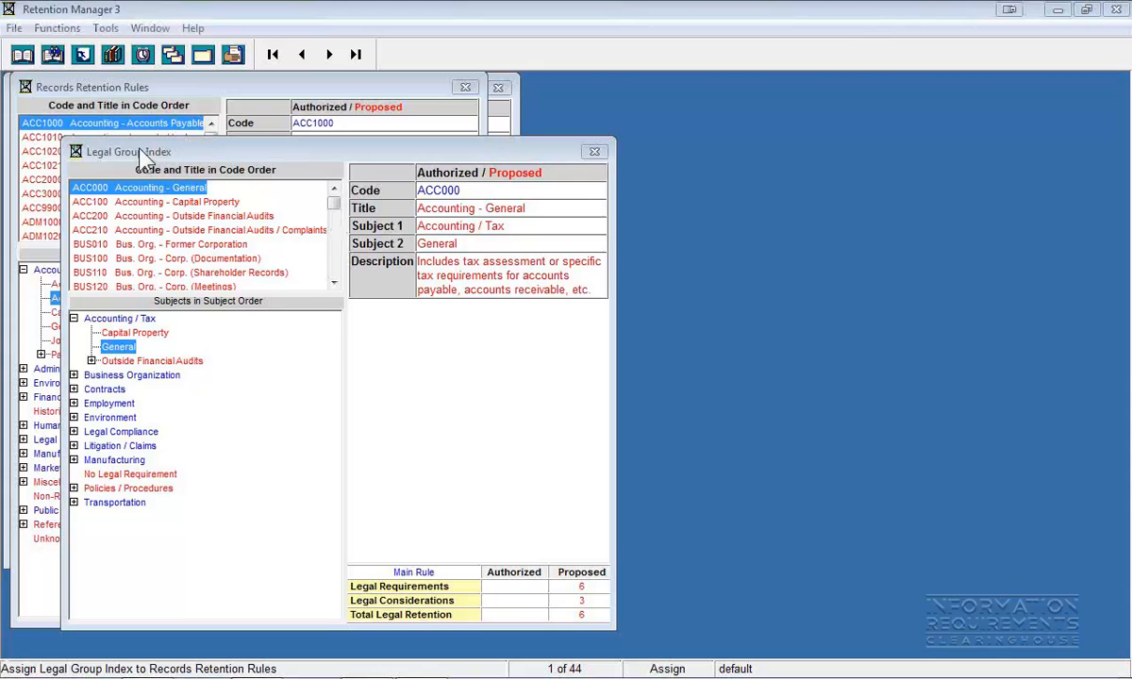
left_click_drag(141, 153, 111, 115)
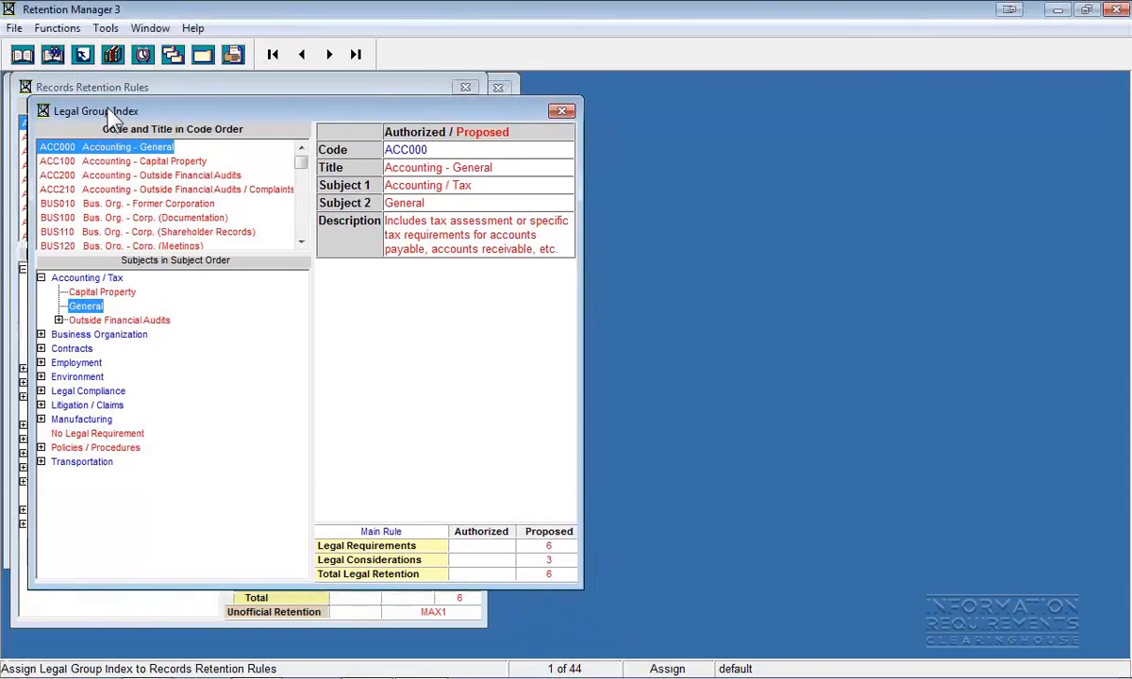
right_click(82, 319)
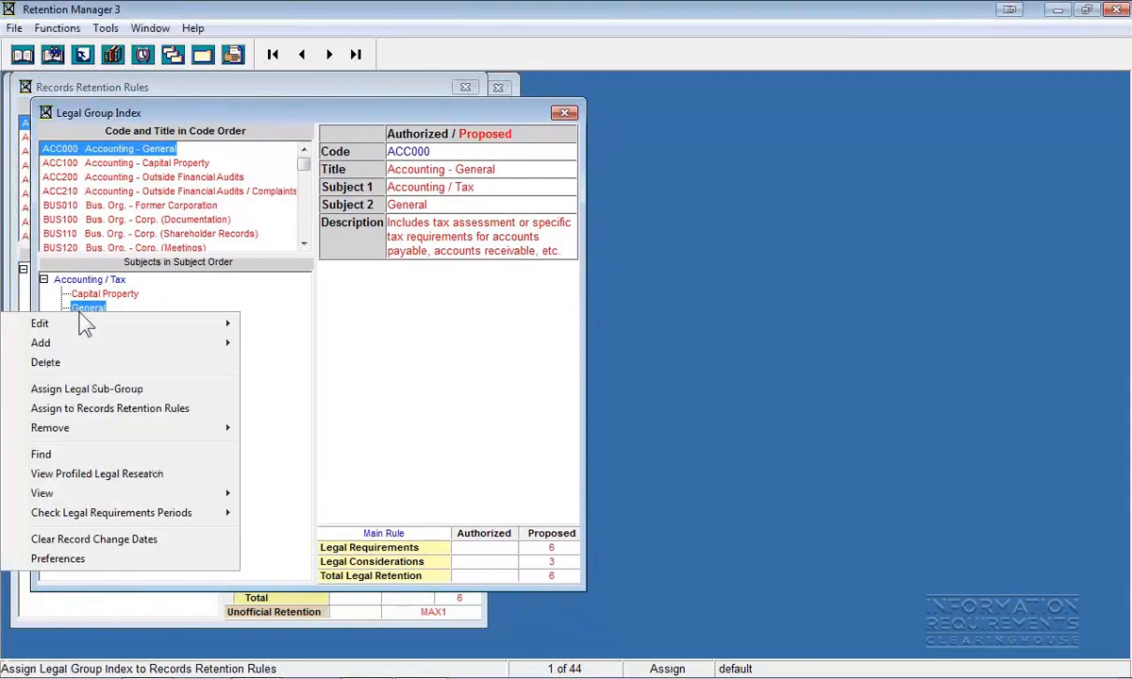
left_click(121, 473)
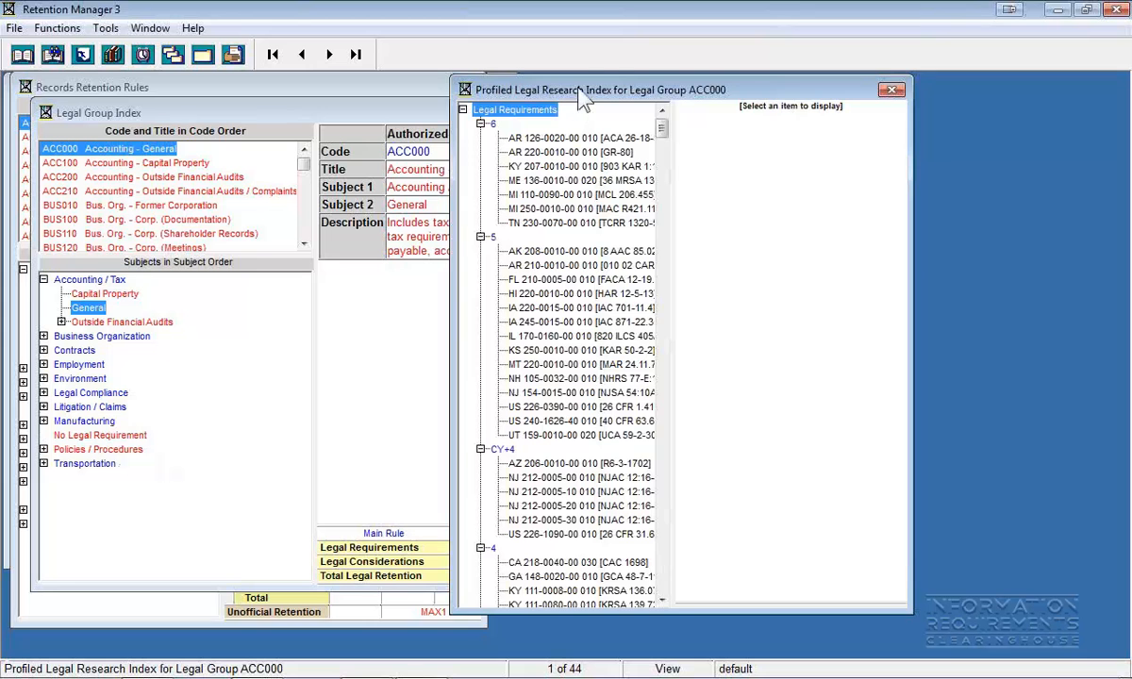
left_click_drag(579, 98, 717, 98)
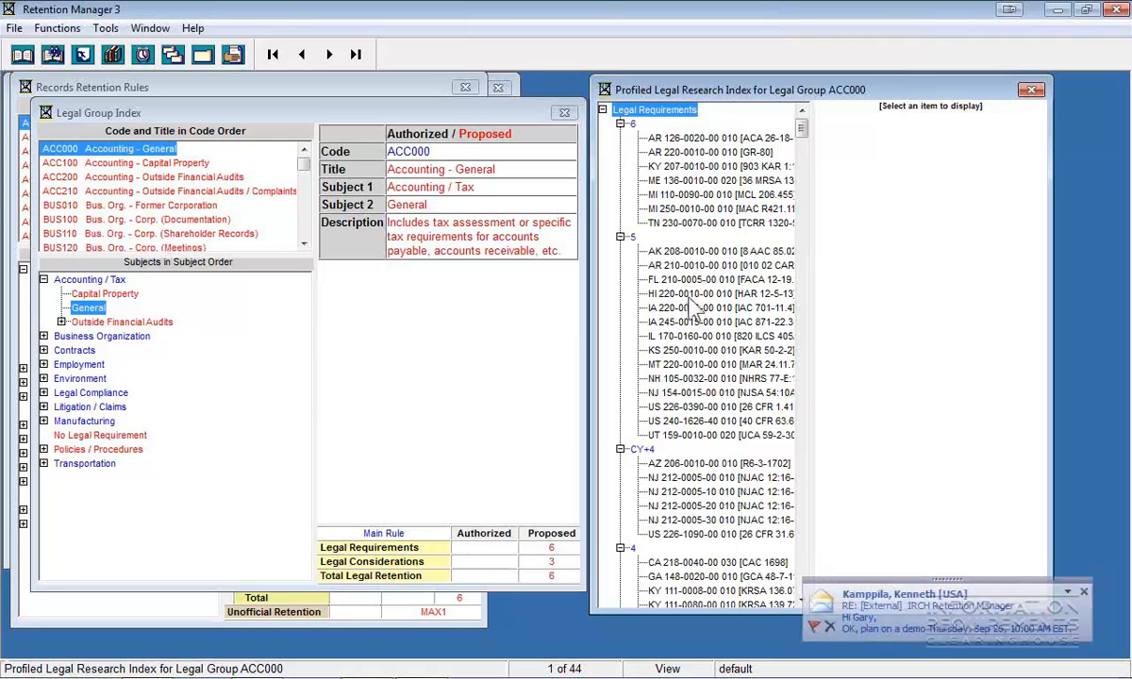
left_click(676, 139)
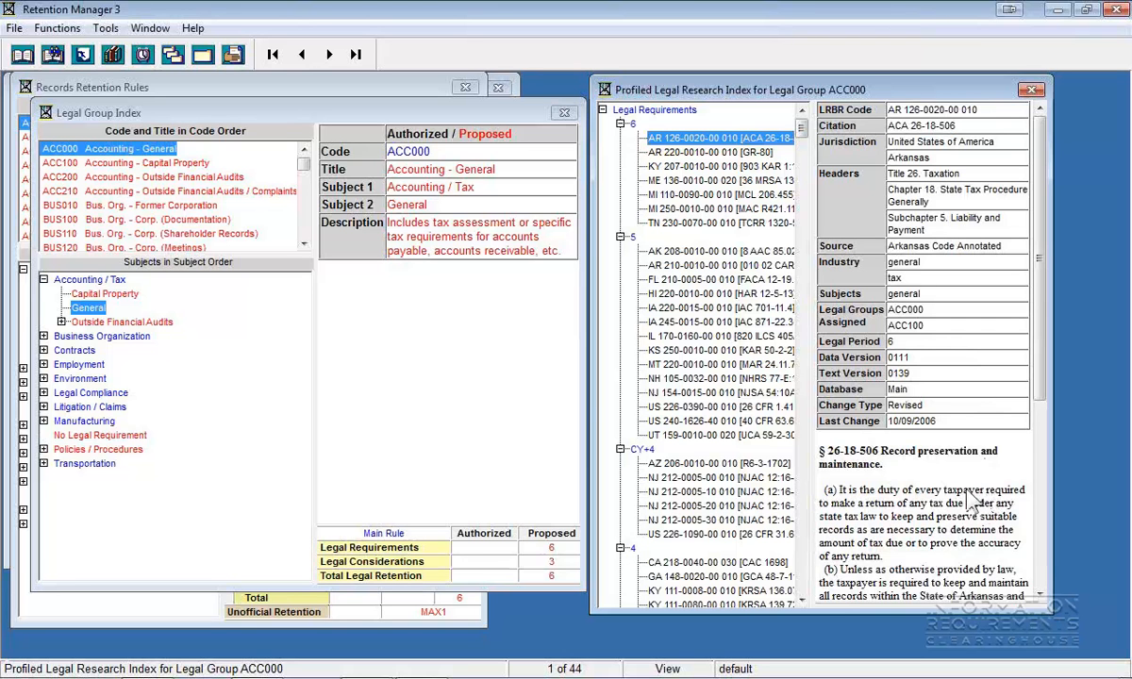
scroll(1047, 566, "down", 5)
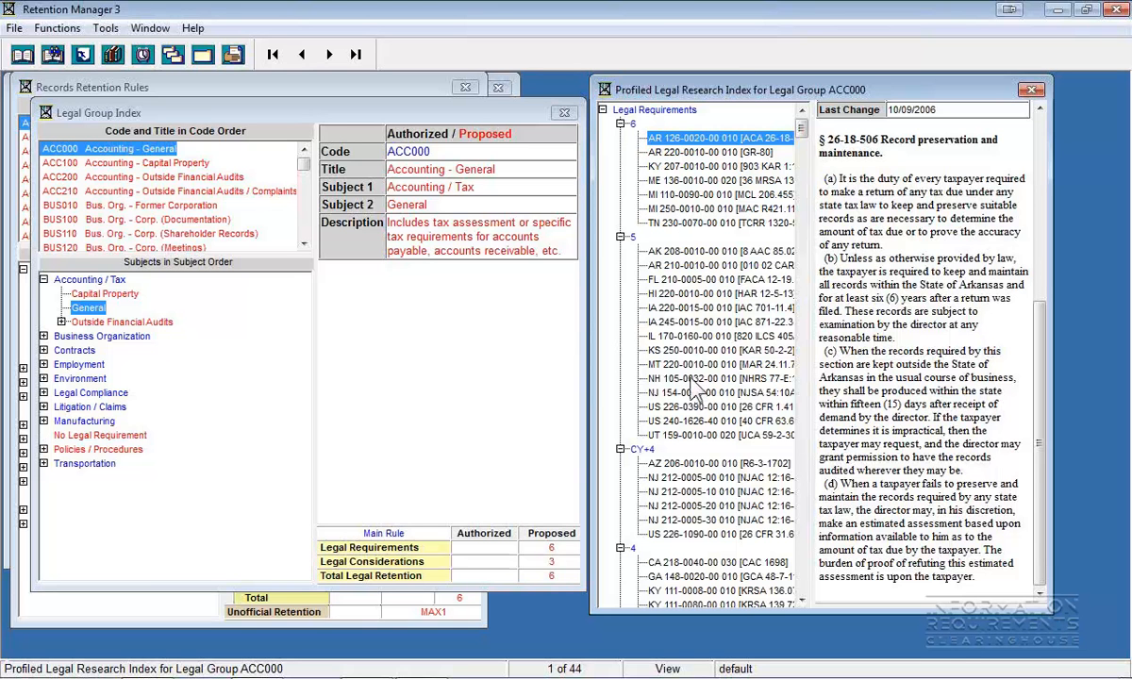
left_click(603, 111)
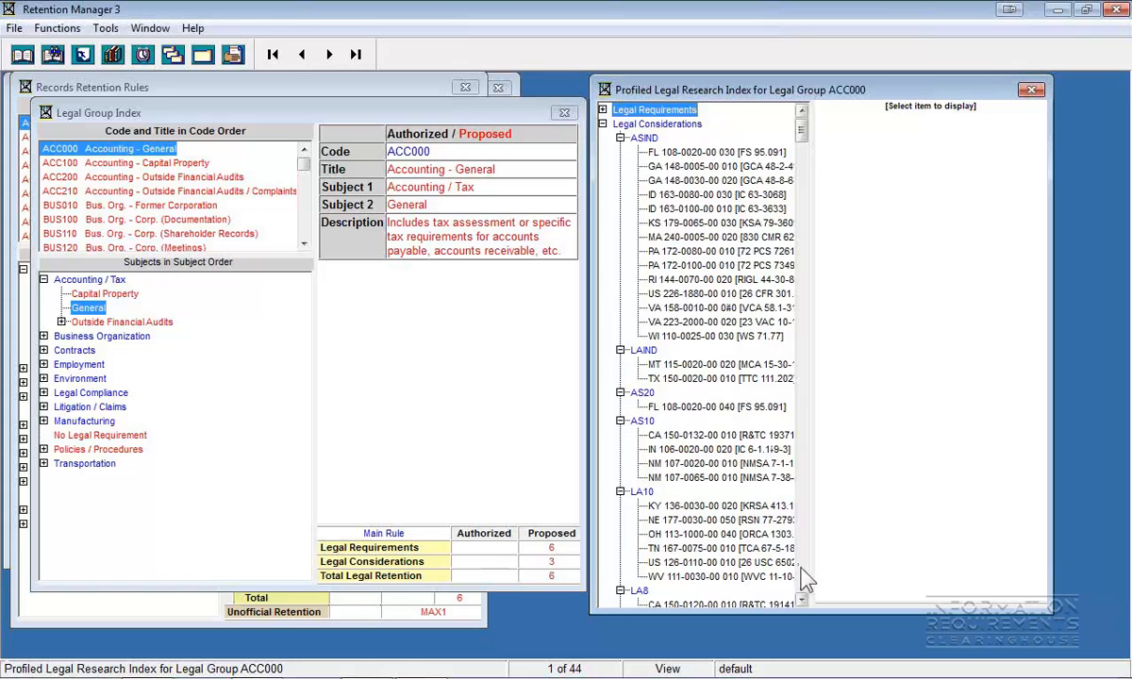
scroll(804, 577, "down", 10)
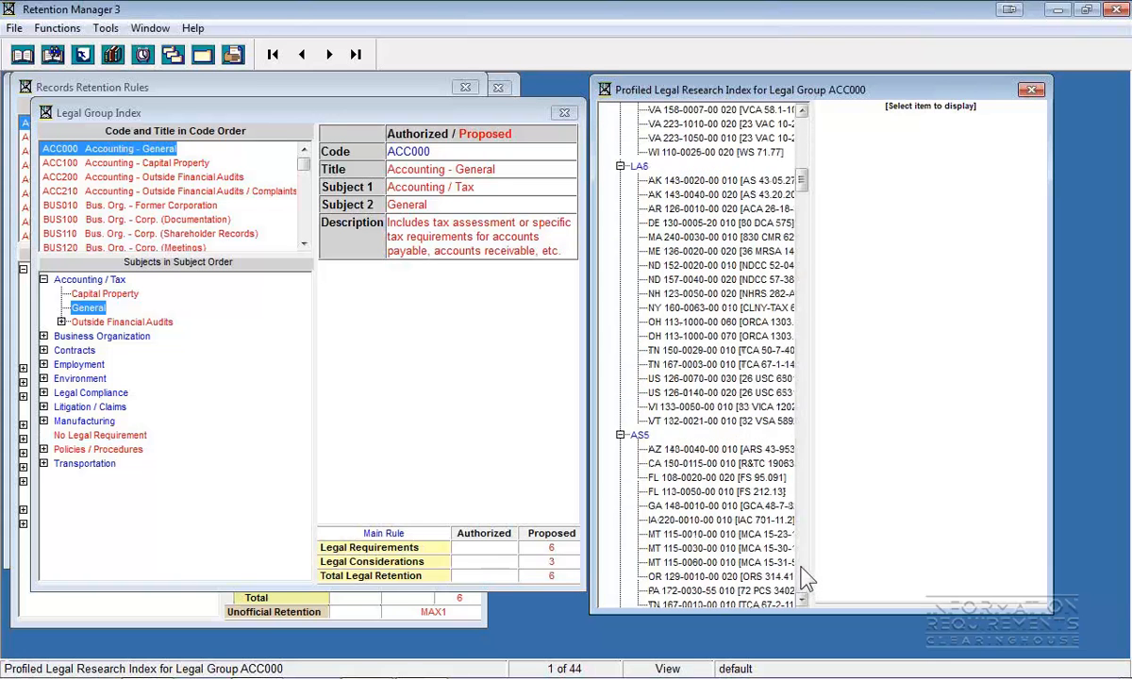
left_click(802, 567)
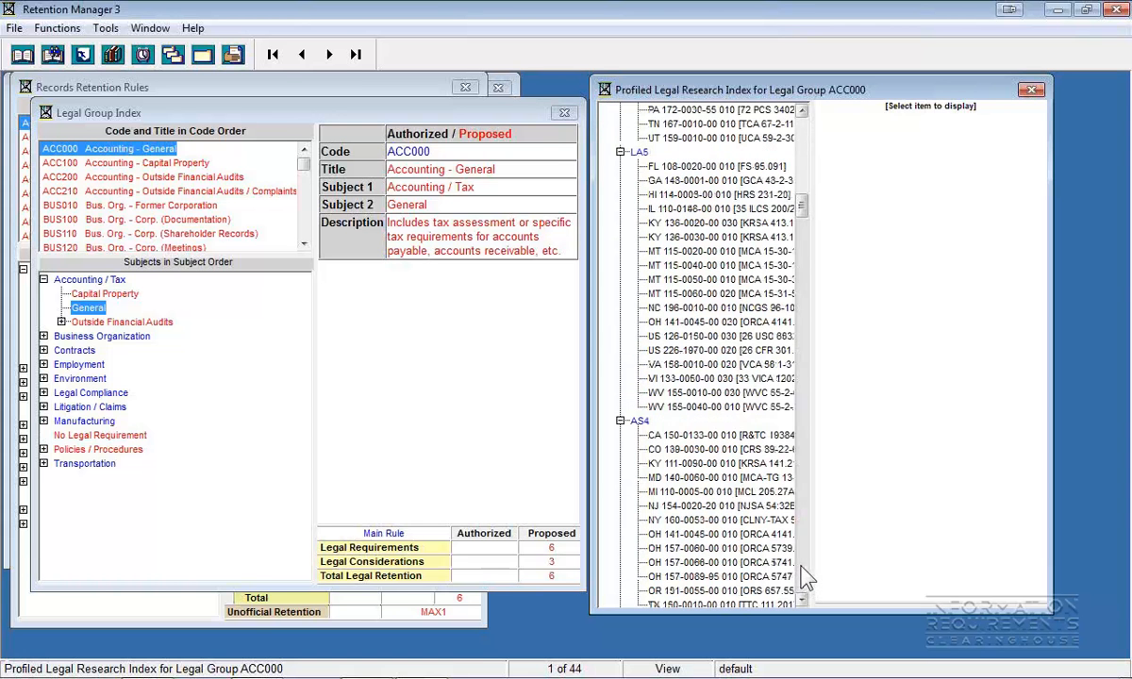
left_click(803, 569)
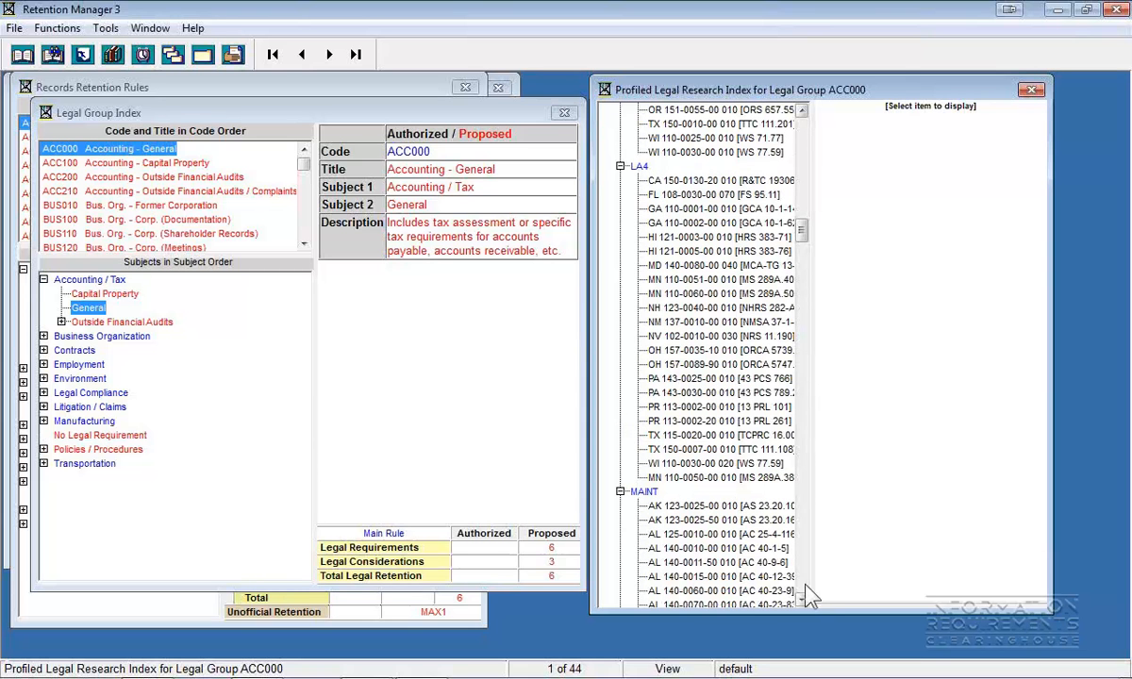
left_click(803, 600)
left_click(802, 600)
left_click_drag(803, 601, 804, 599)
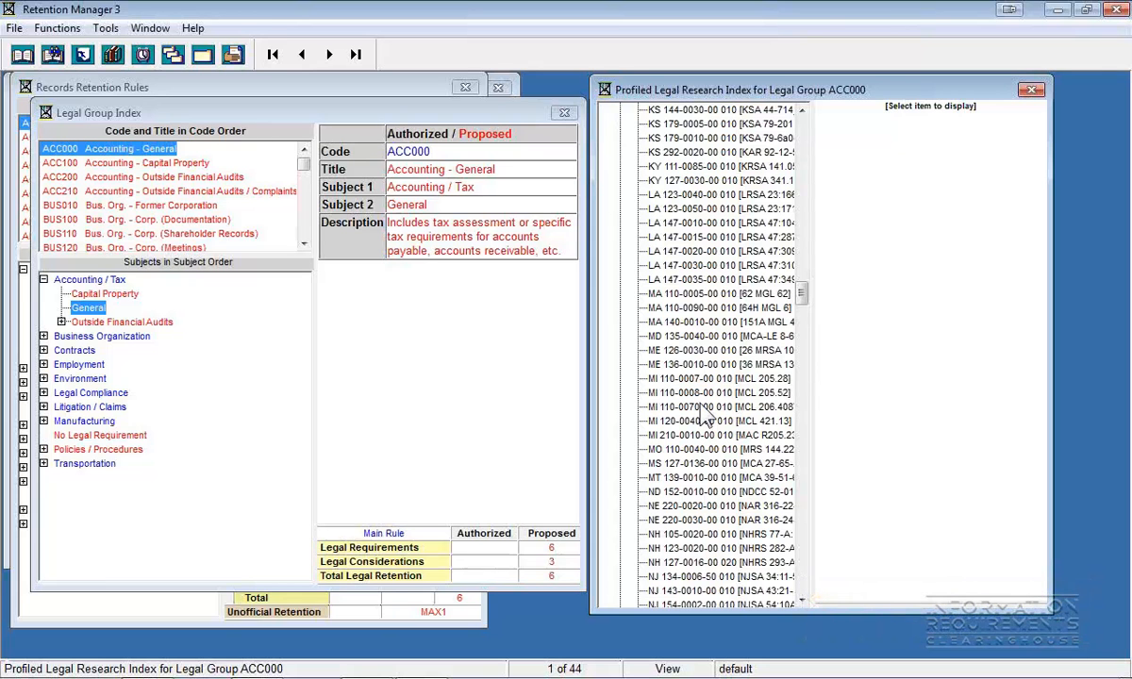
left_click(687, 308)
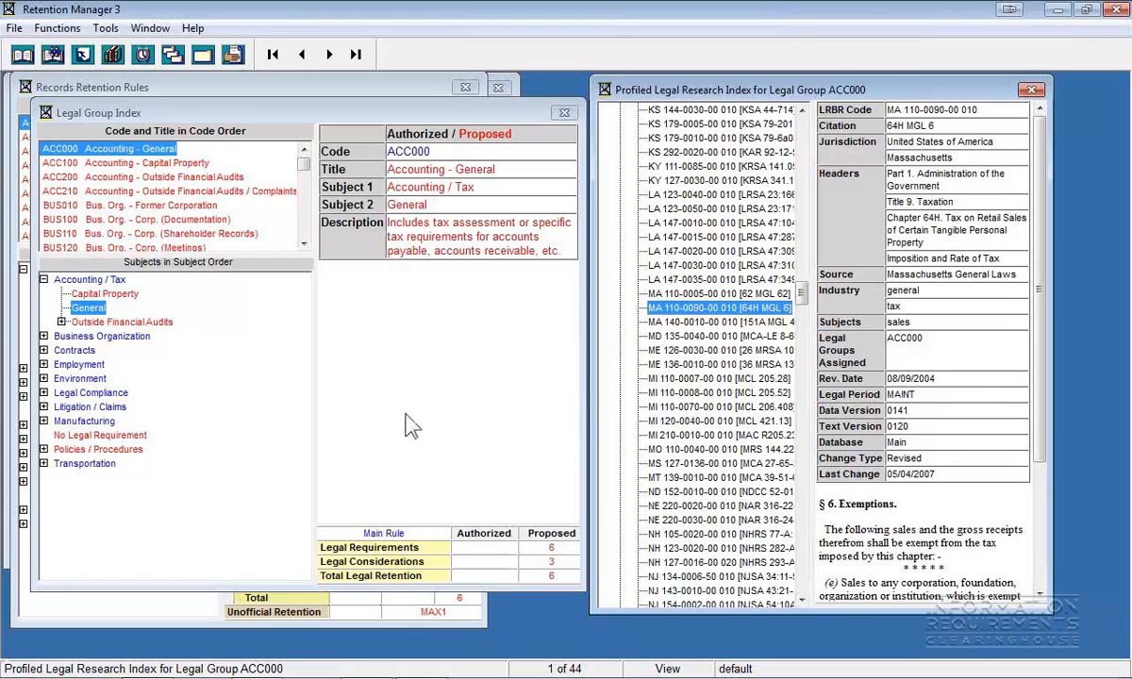
left_click(43, 351)
left_click(87, 365)
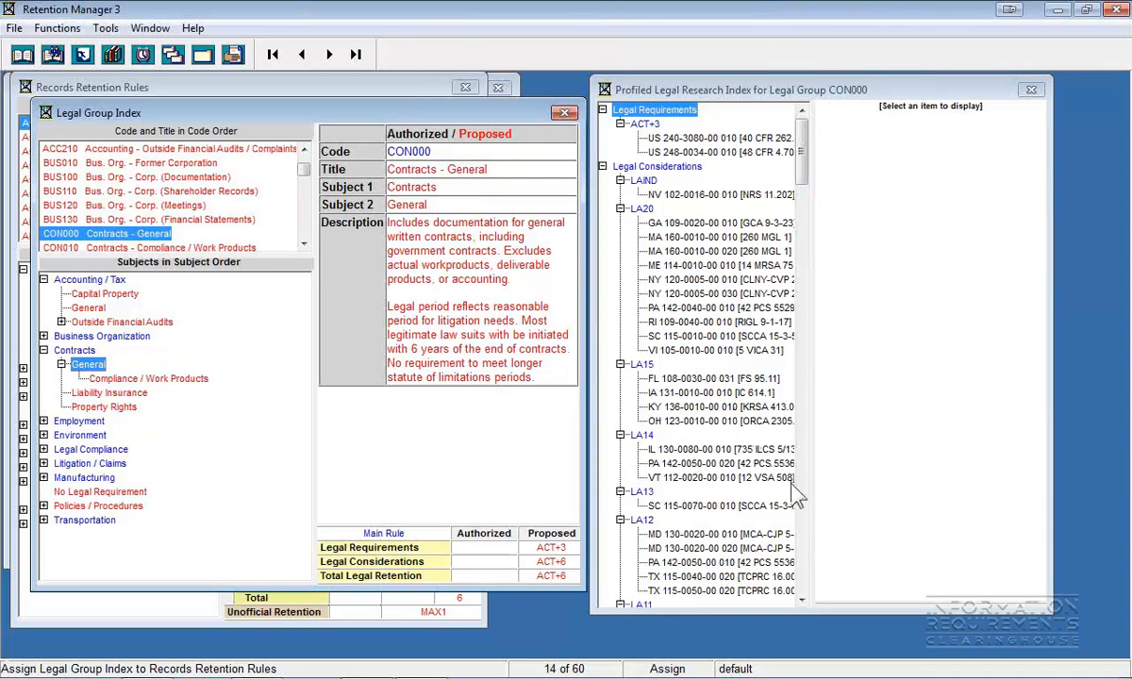
left_click(816, 566)
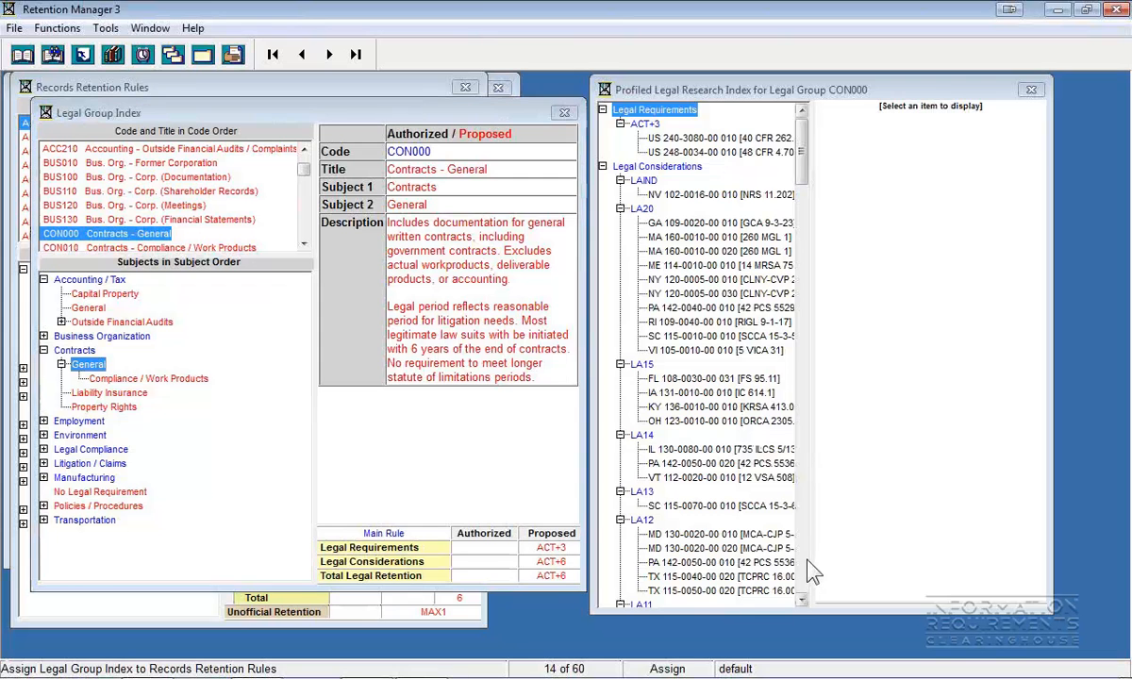
scroll(813, 569, "down", 11)
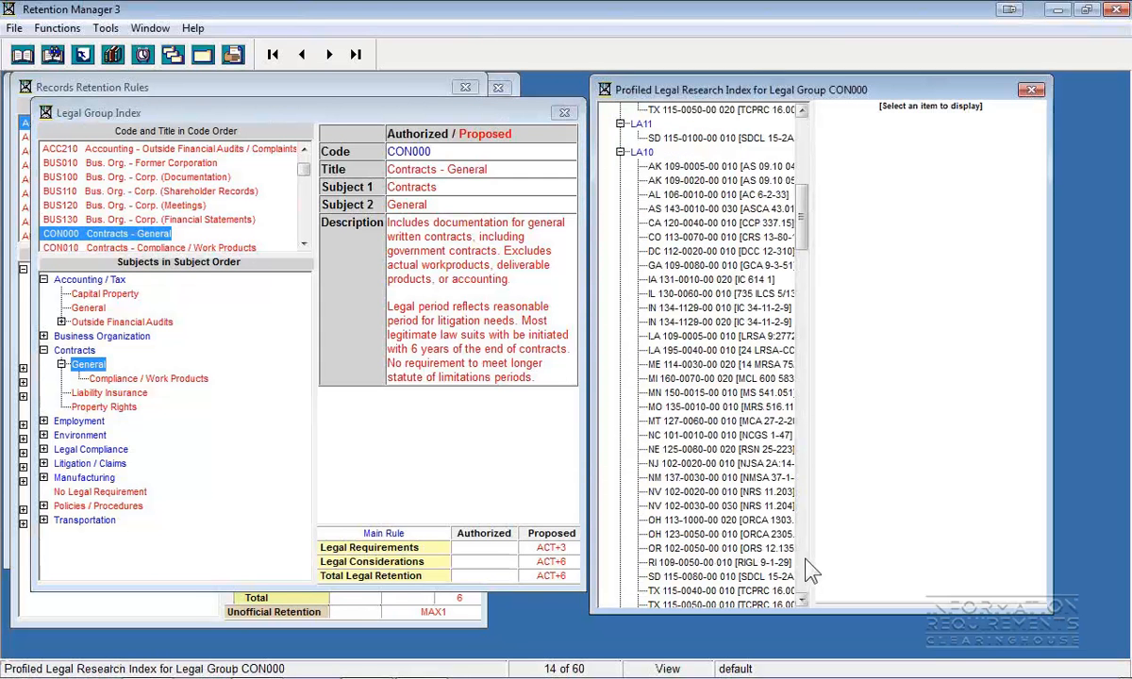
left_click(687, 394)
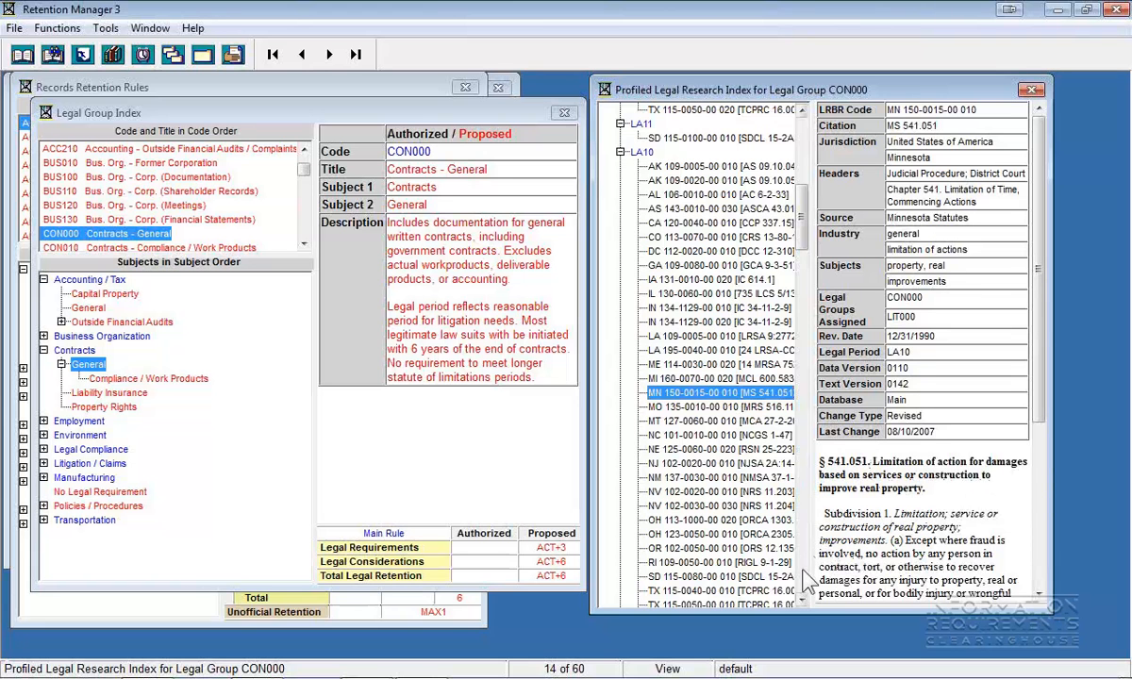
scroll(801, 563, "down", 10)
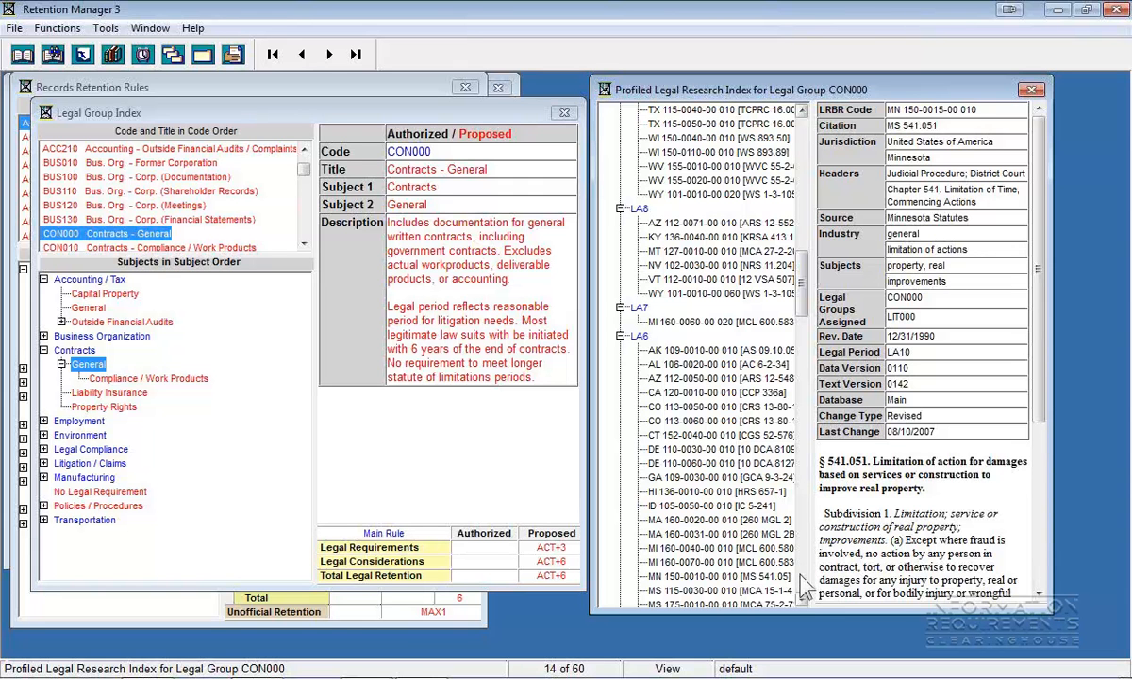
left_click(800, 598)
left_click_drag(801, 598, 801, 598)
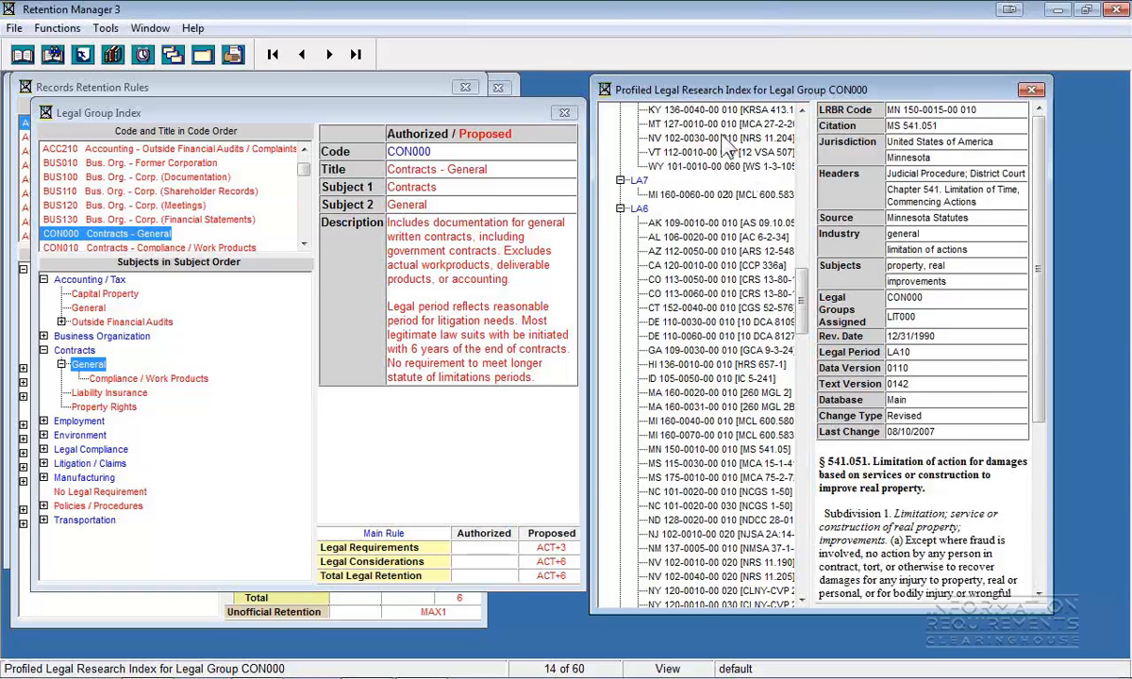
- Close the Legal Group Index, Records Retention Rules and Standard Record Series windows
left_click(566, 114)
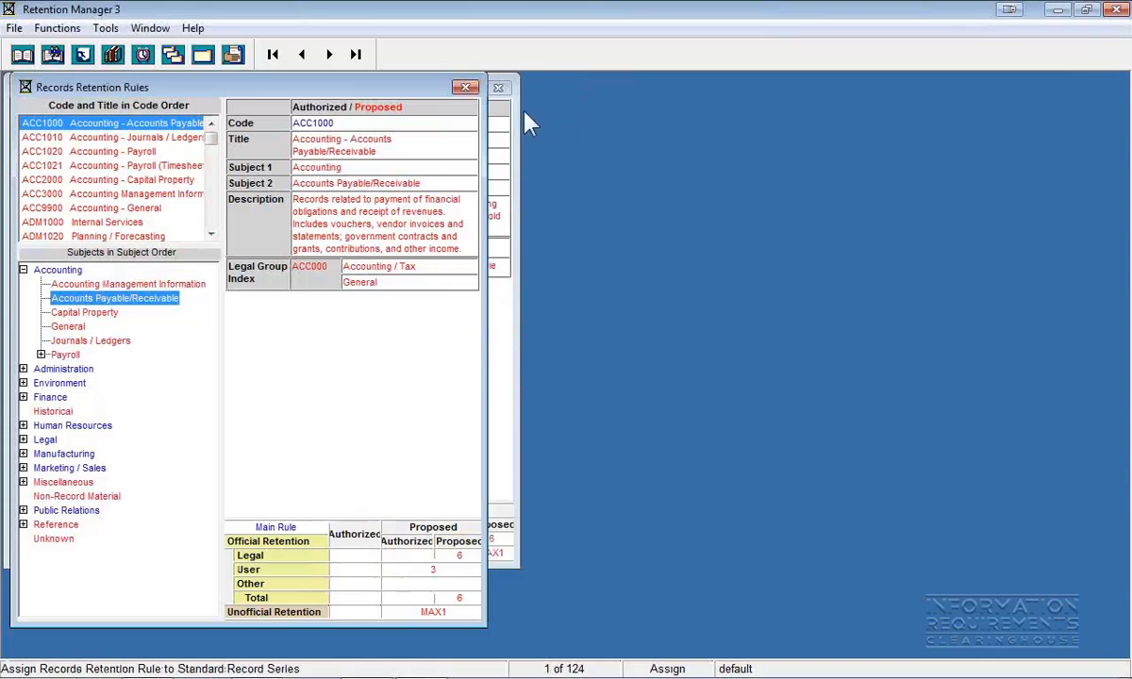
left_click(466, 89)
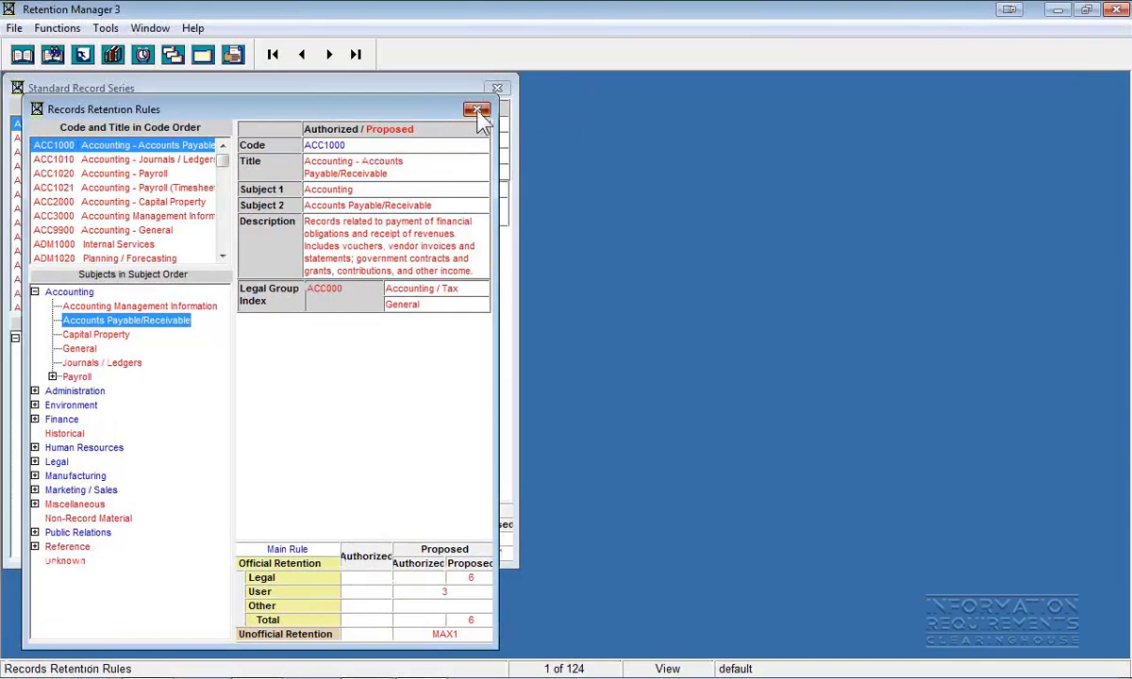
left_click(496, 88)
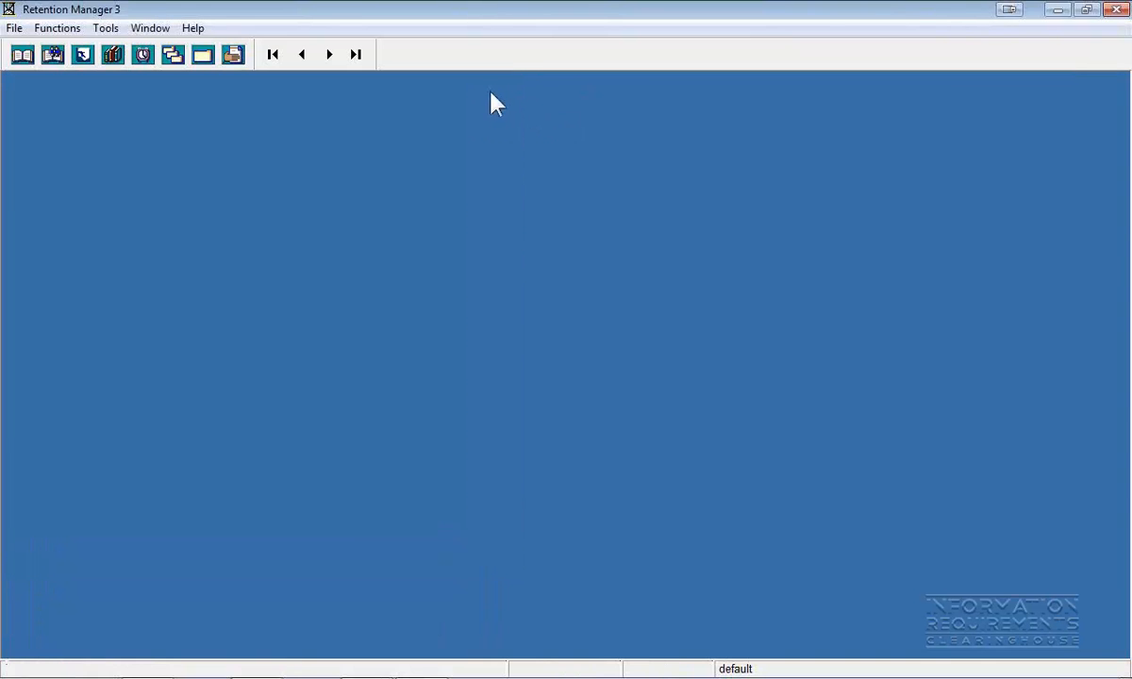
- Open the Legal Search without updating the search indexes and search the law text for "employment"
left_click(52, 56)
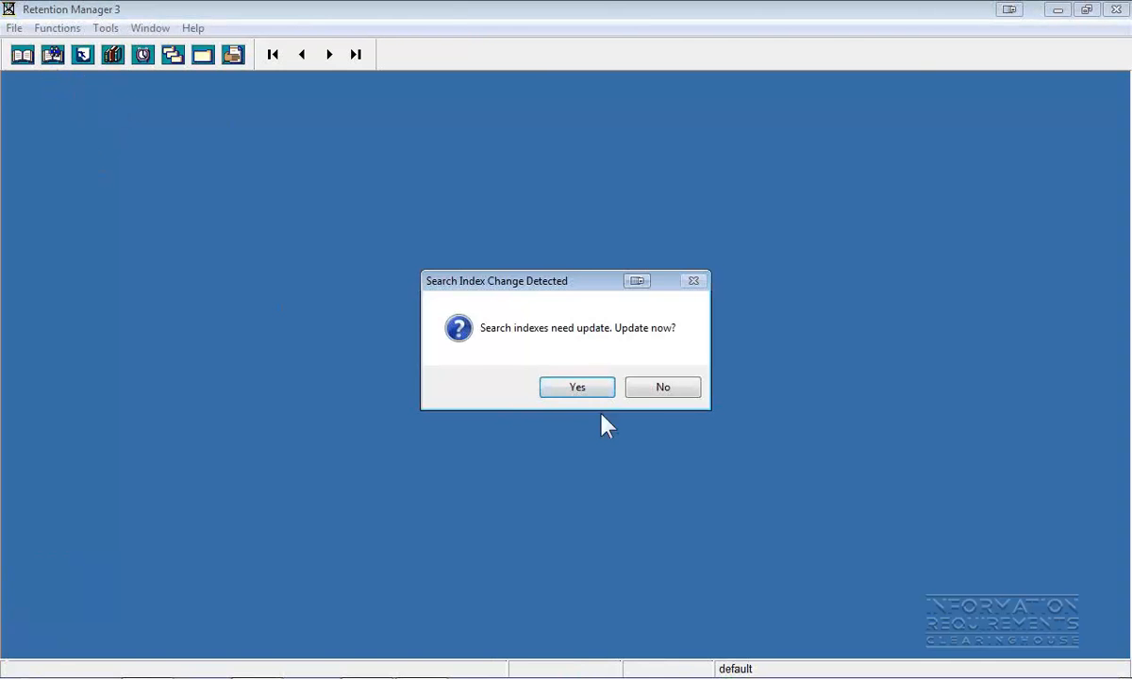
left_click(664, 388)
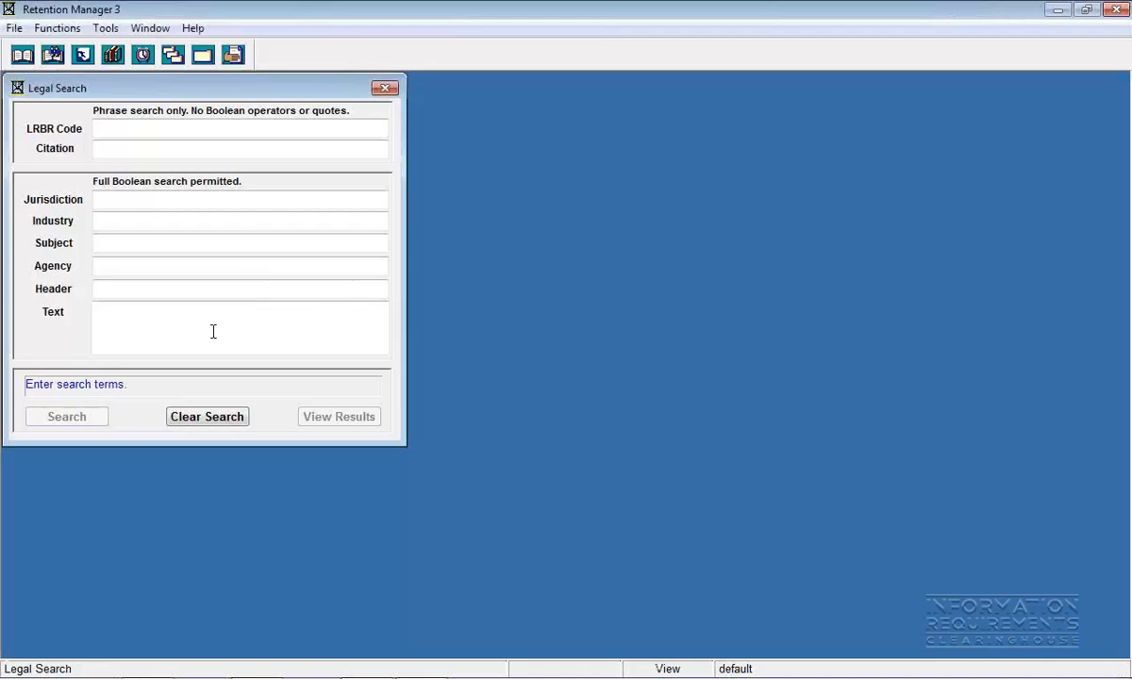
left_click(142, 322)
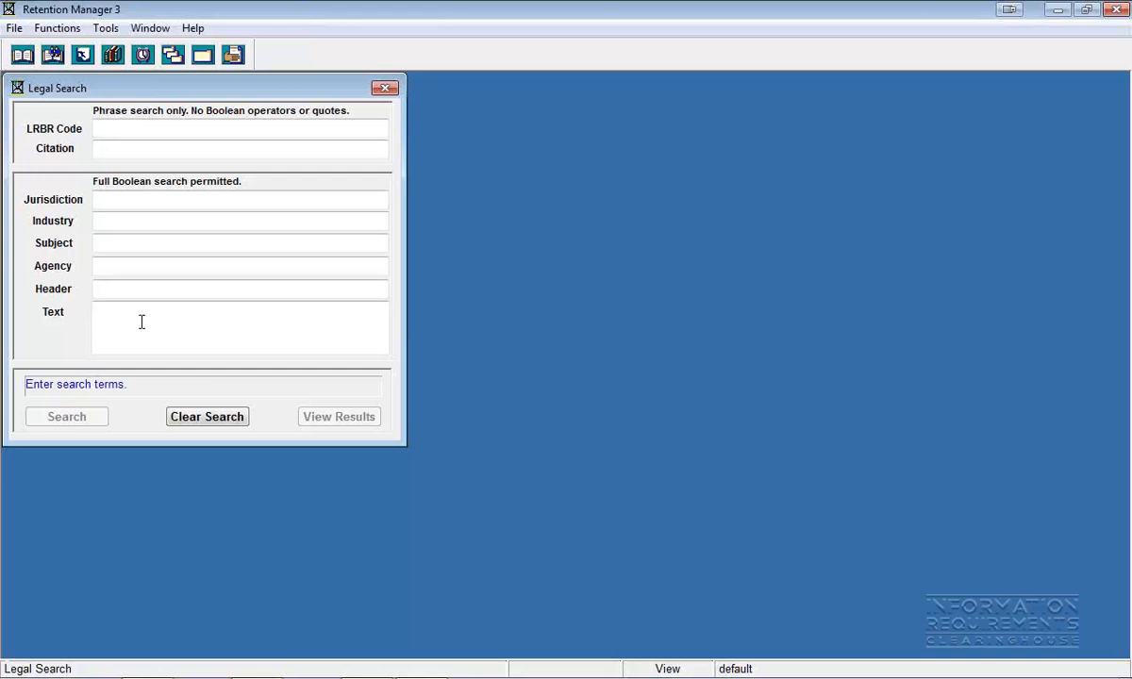
type("e")
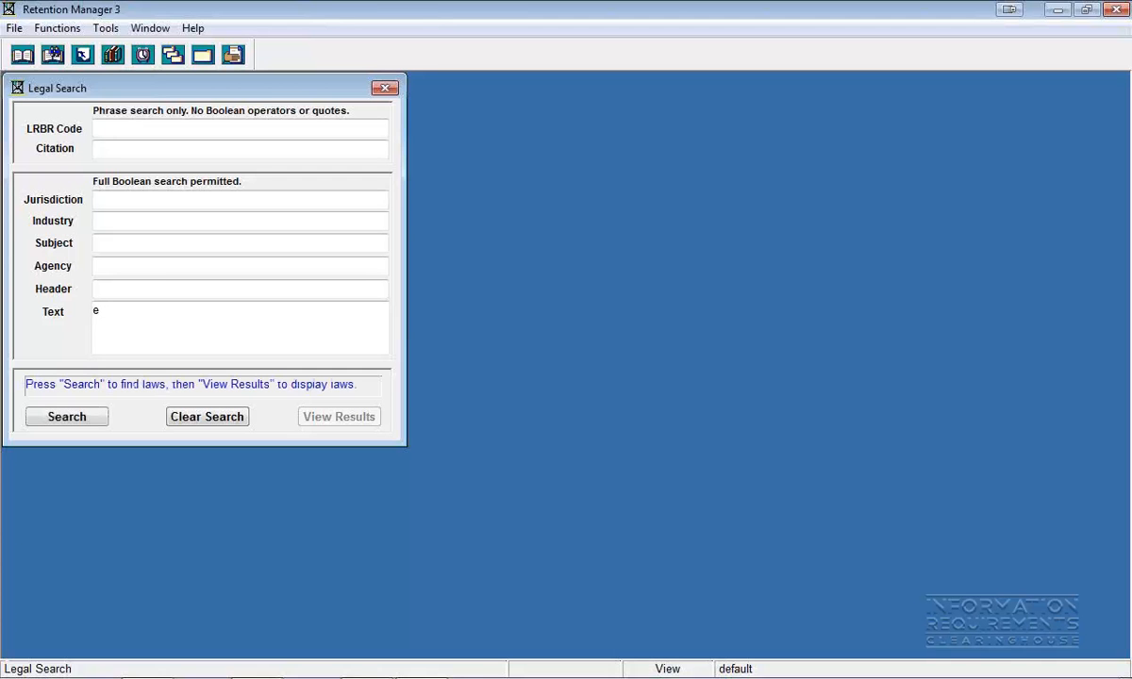
type("mployment")
left_click(82, 424)
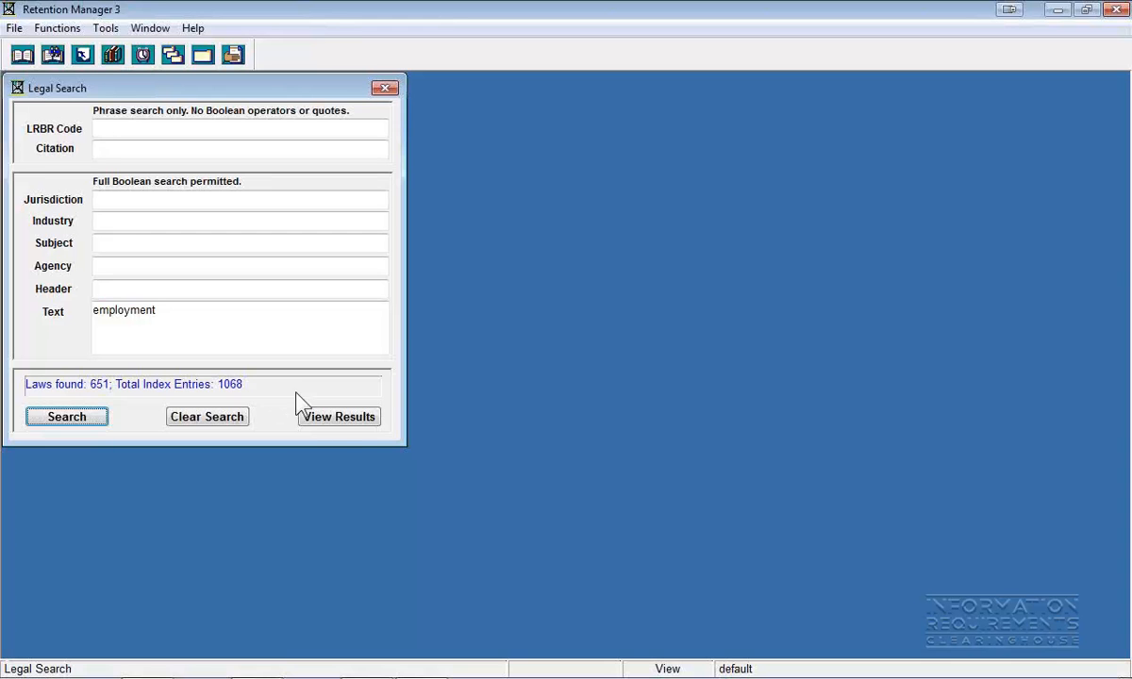
left_click(337, 426)
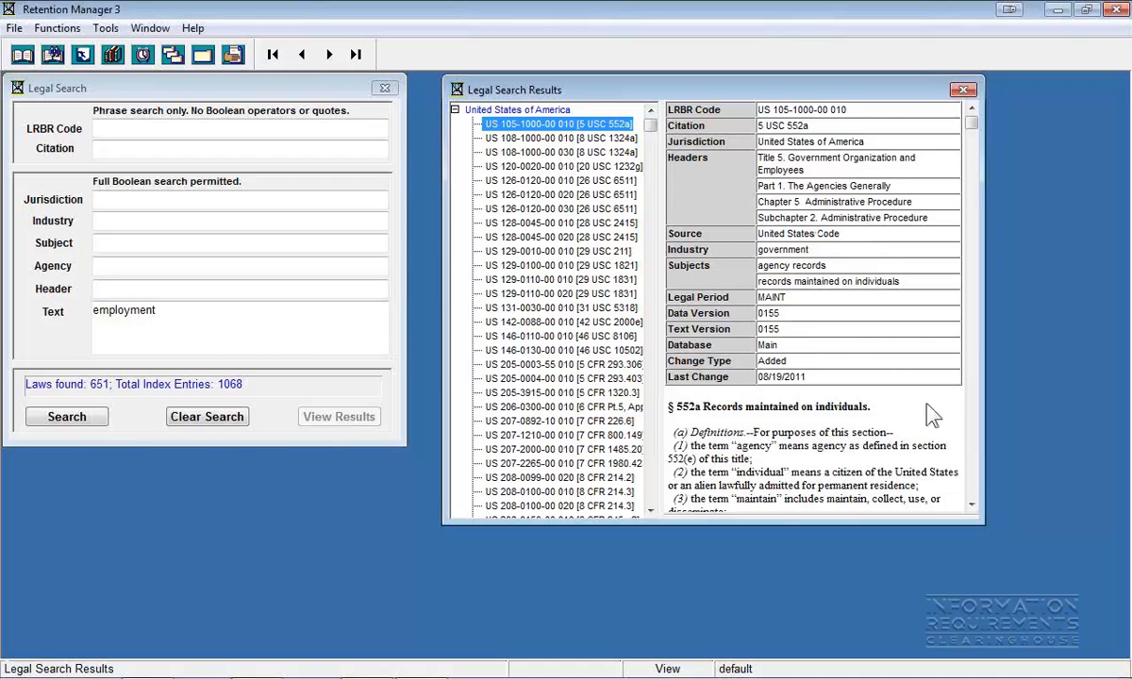
left_click(972, 479)
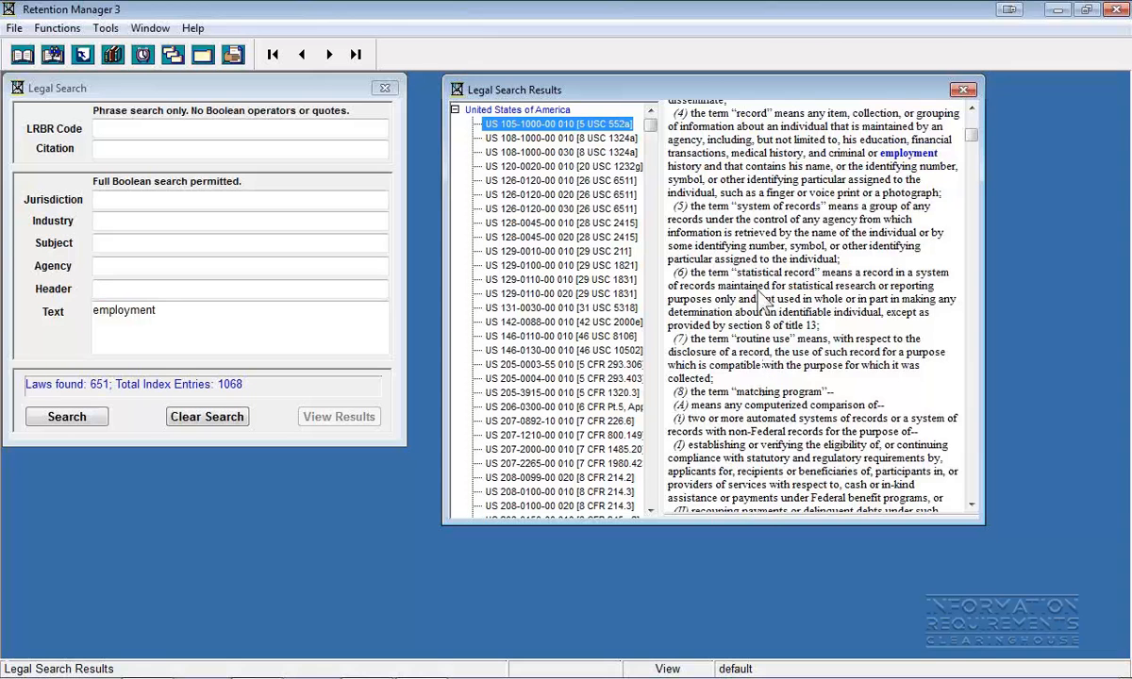
left_click(962, 90)
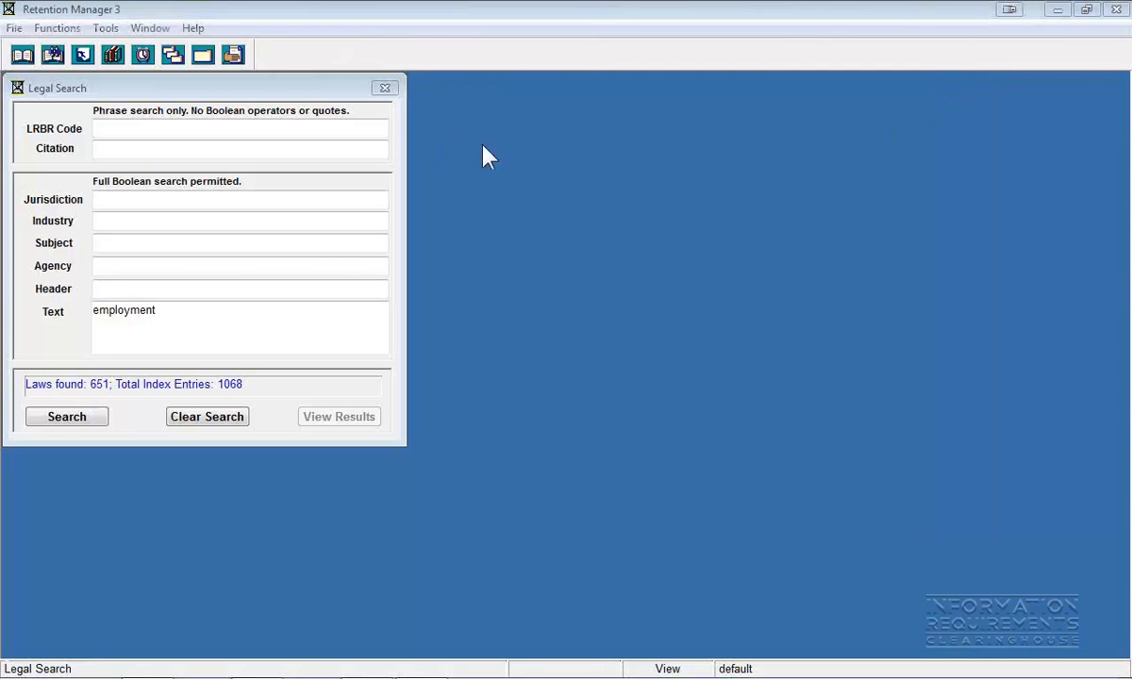
left_click(385, 88)
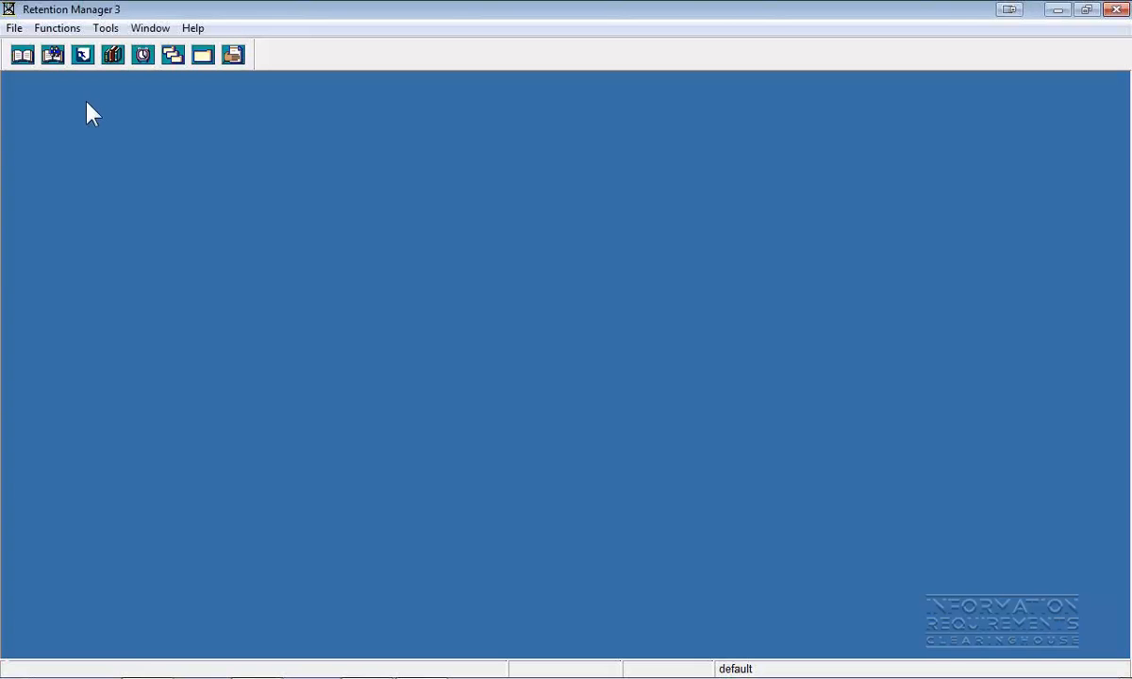
- Open the Profile and add the benefit plans - pension plans subject with its annual reports, disclosure and single-employer termination subjects to the employment industry
left_click(83, 55)
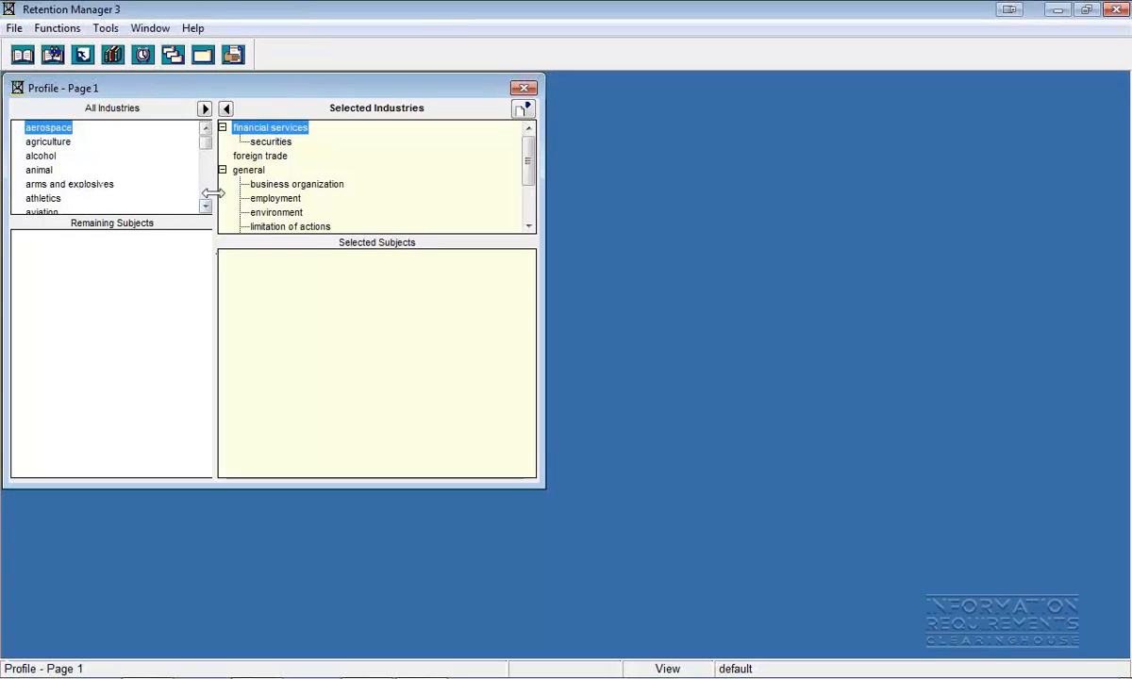
left_click(276, 198)
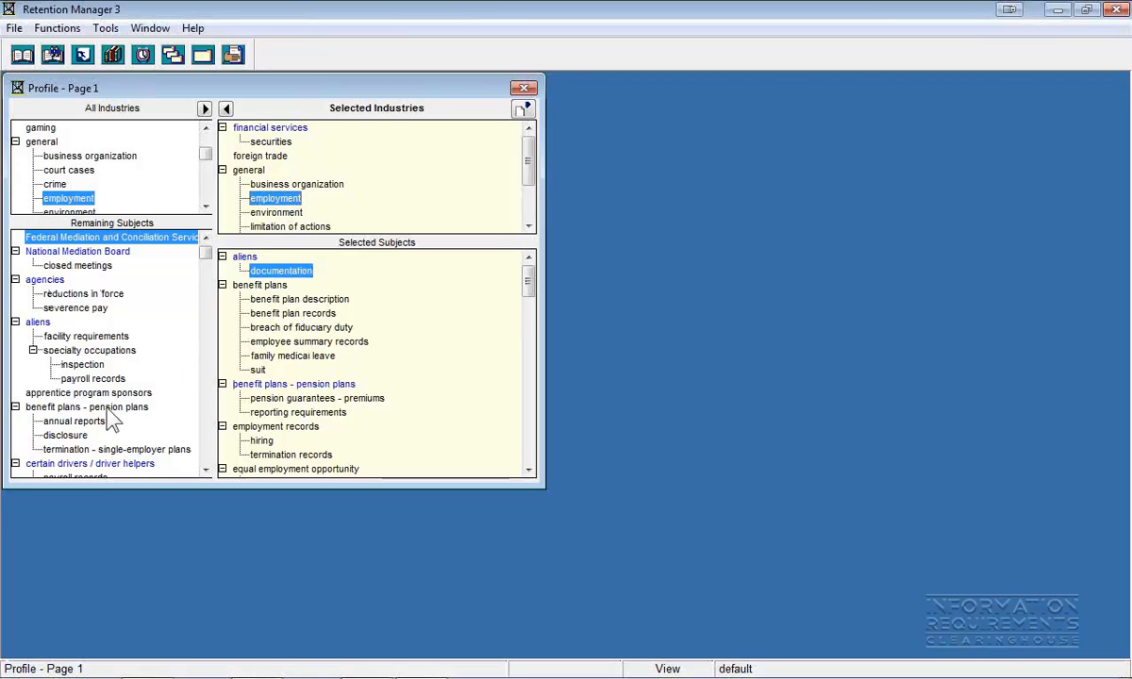
left_click(75, 407)
left_click(89, 450, "shift")
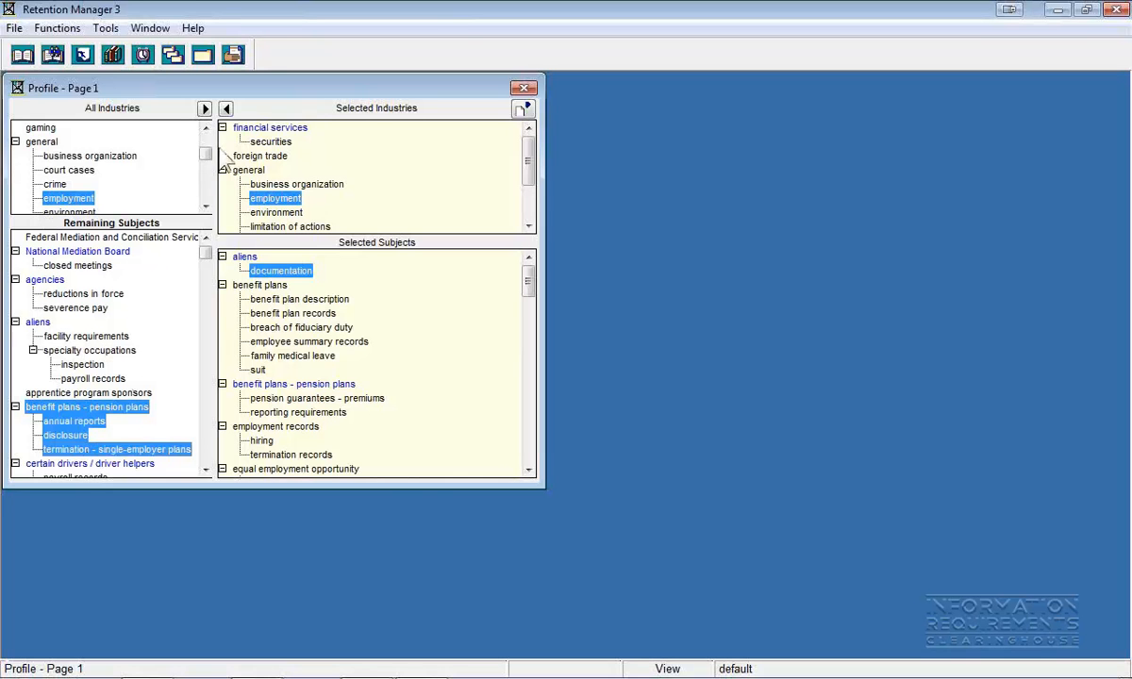
left_click(205, 109)
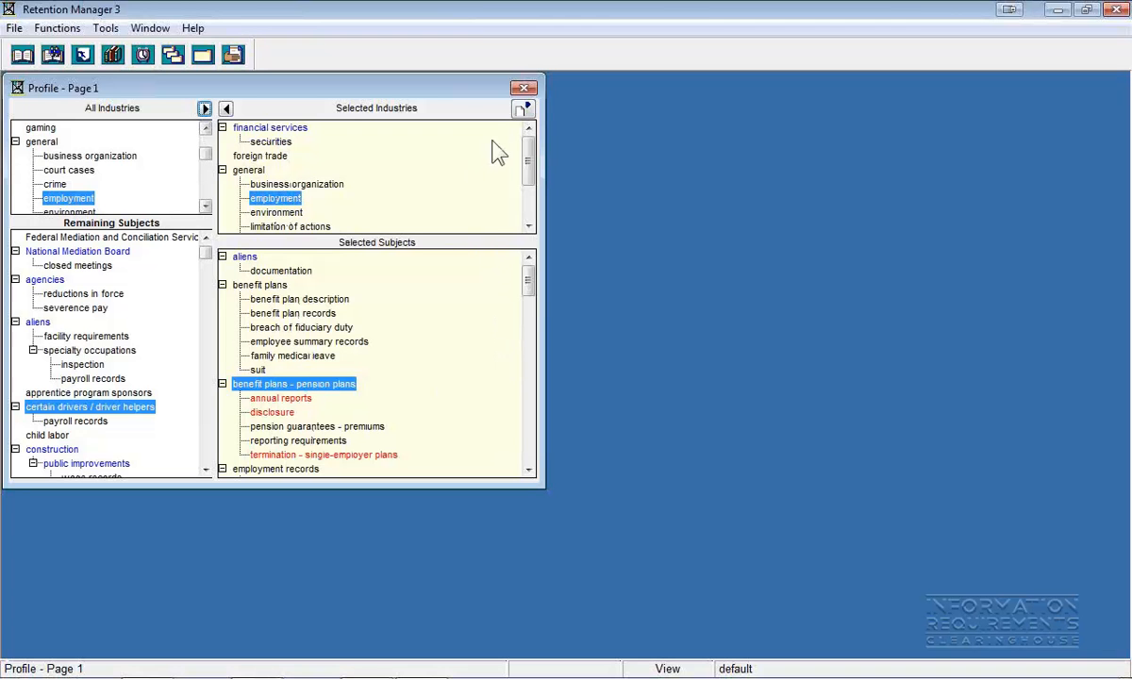
- Check the legal group assigned to the benefit plan description subject on Profile Page 2, and close the Profile, saving changes and regenerating it
left_click(523, 109)
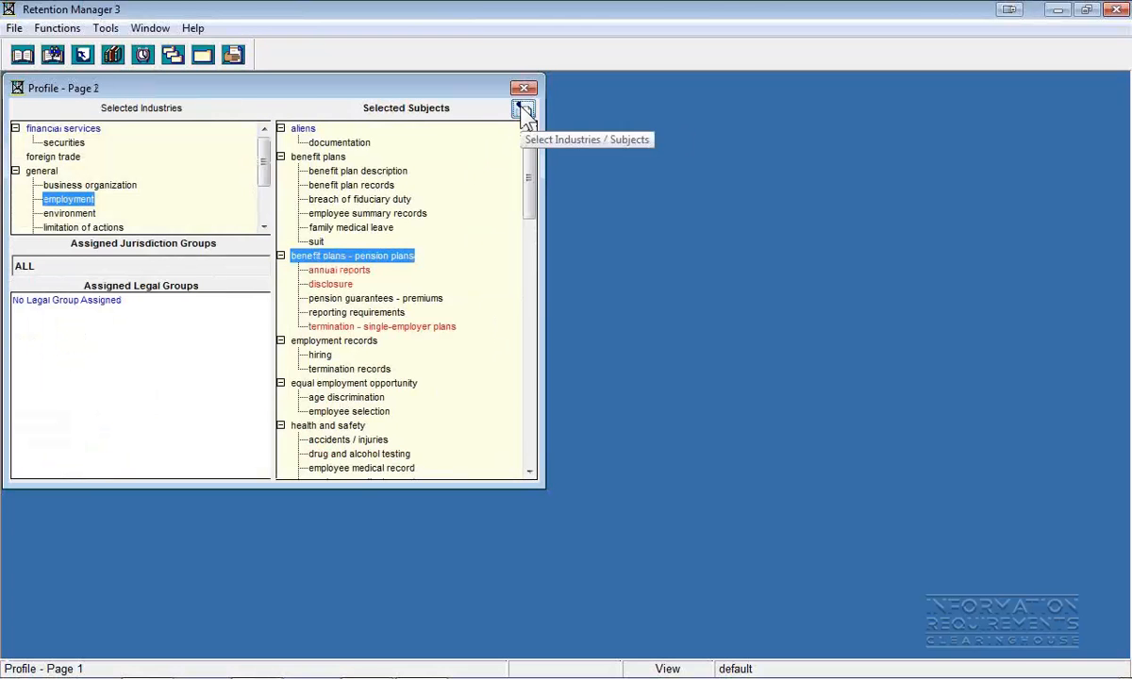
left_click(327, 175)
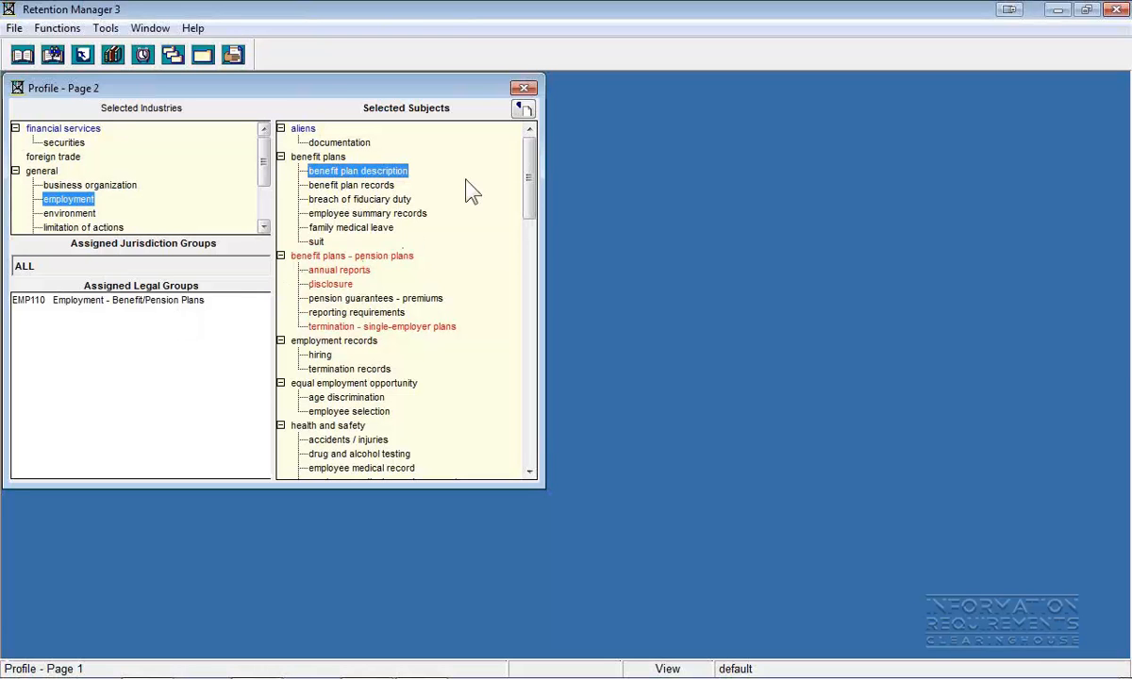
left_click(524, 89)
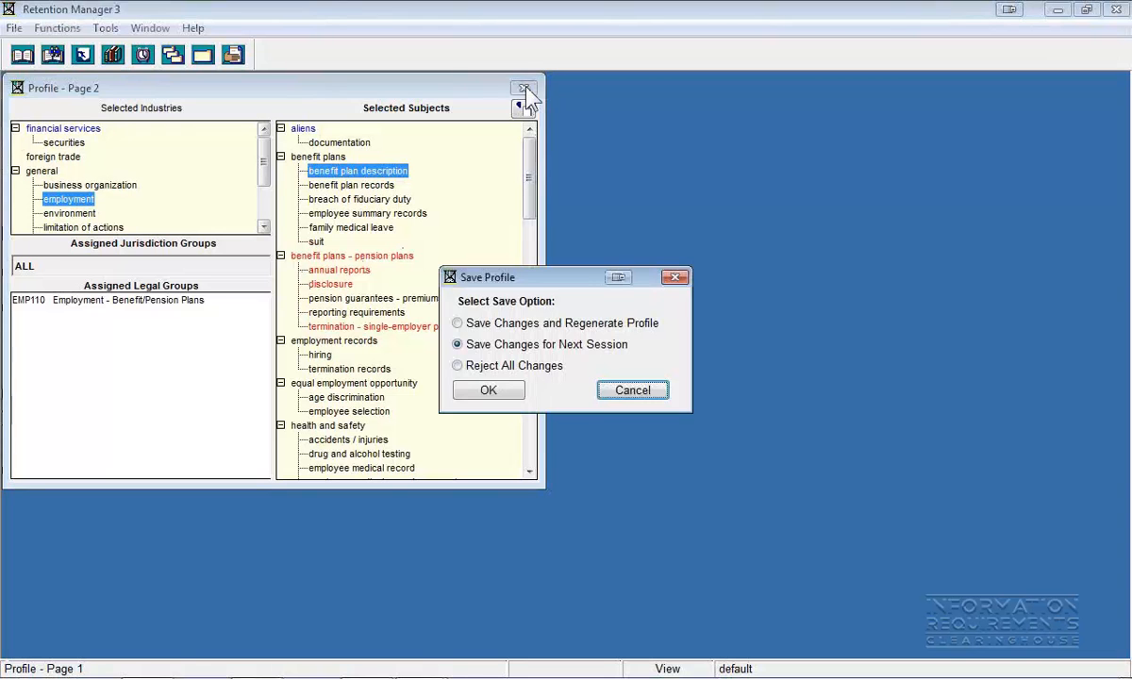
left_click(460, 323)
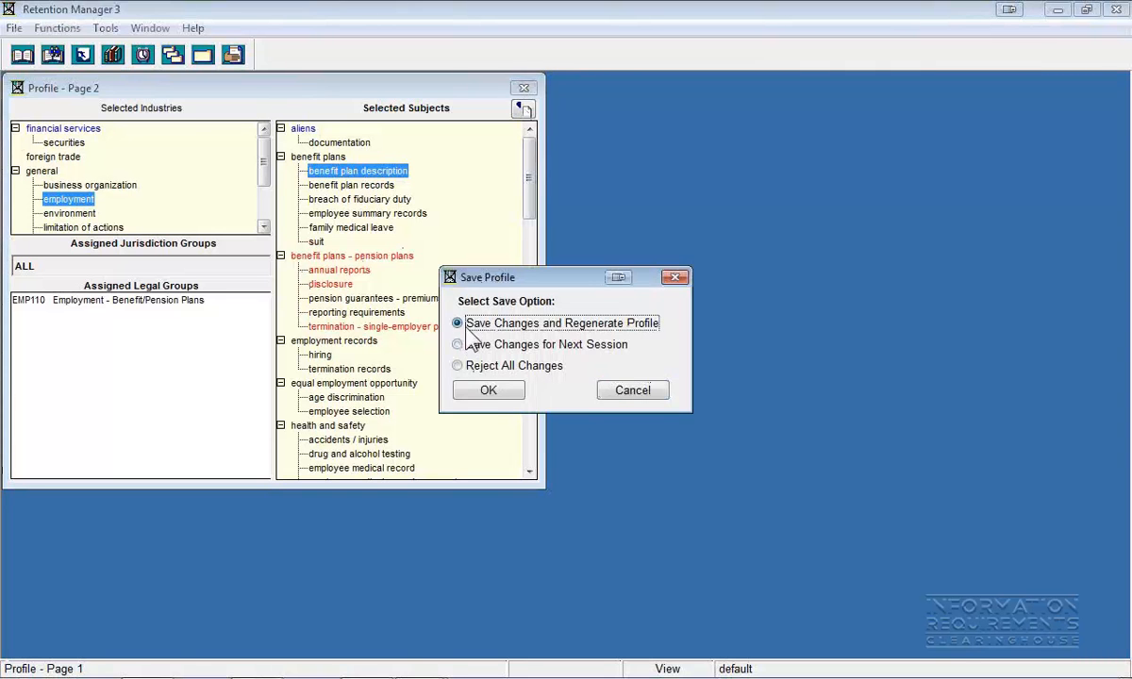
left_click(488, 390)
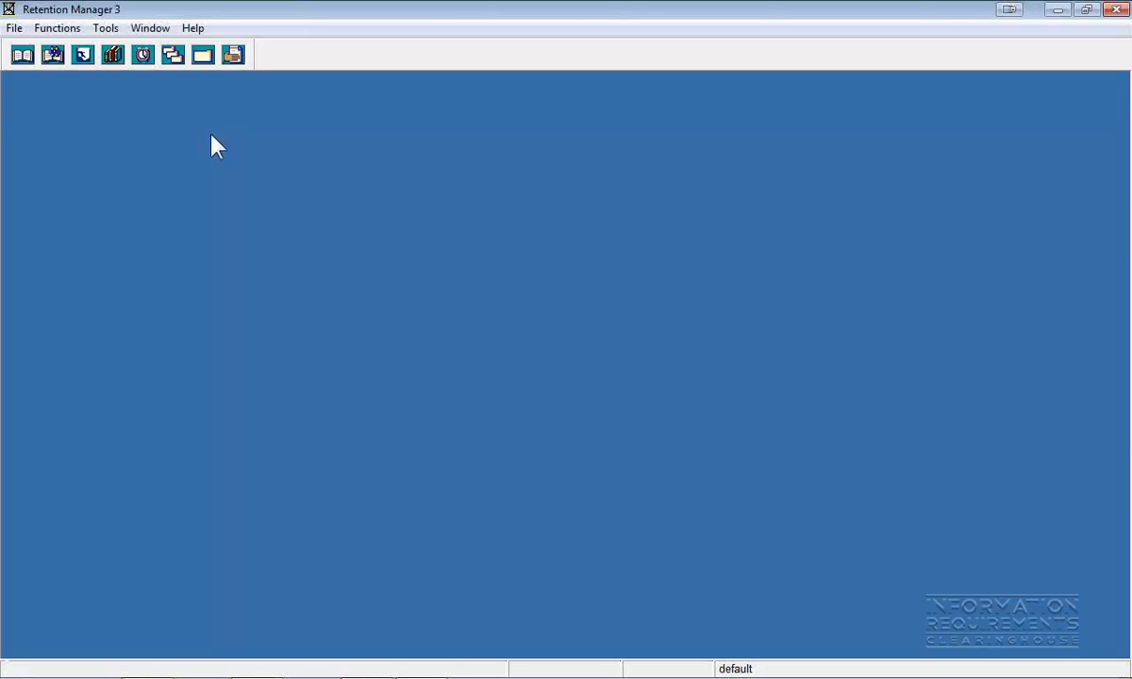
- Open the Legal Research Index and display the profiled laws for Minnesota
left_click(21, 55)
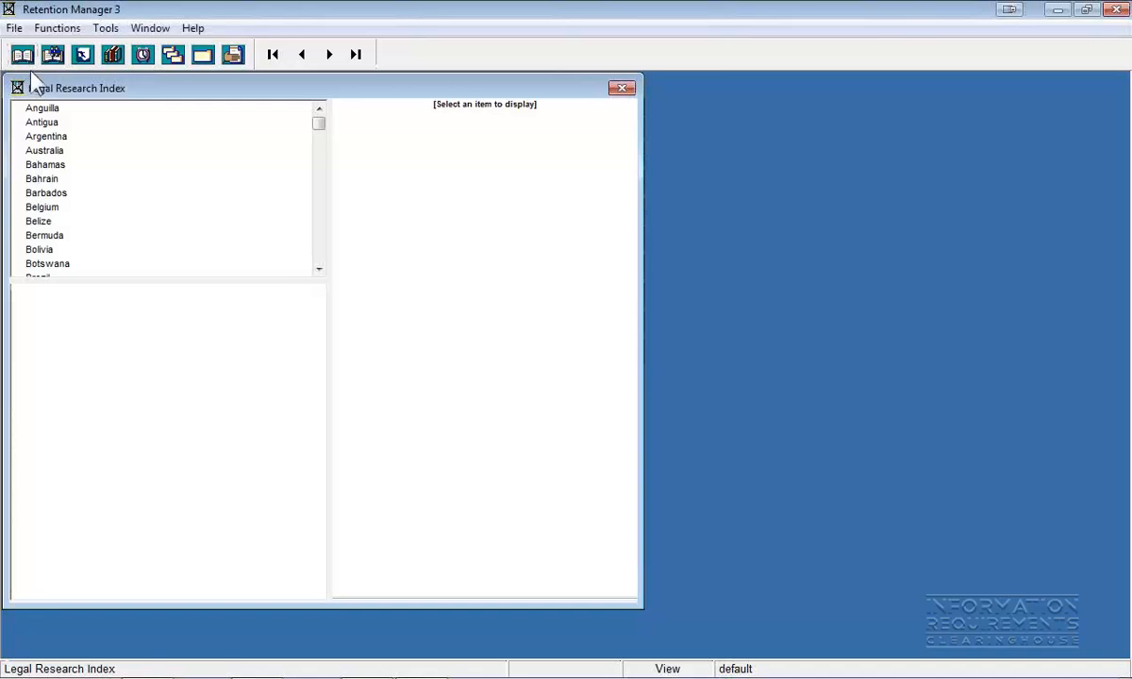
left_click_drag(318, 130, 321, 246)
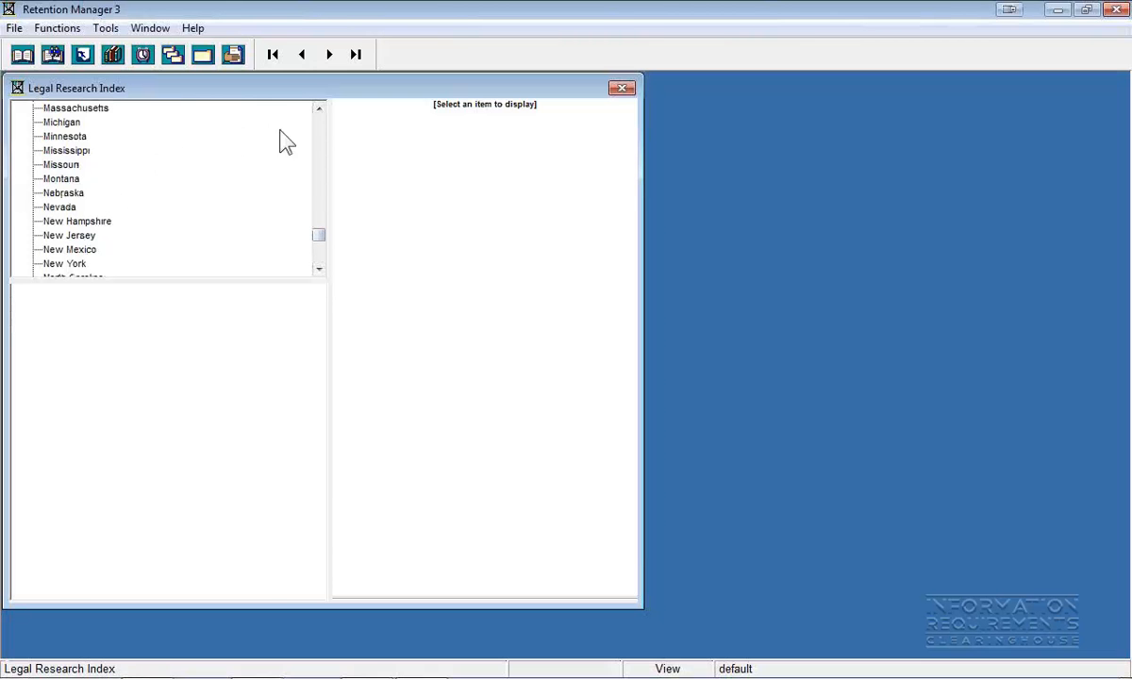
left_click(64, 137)
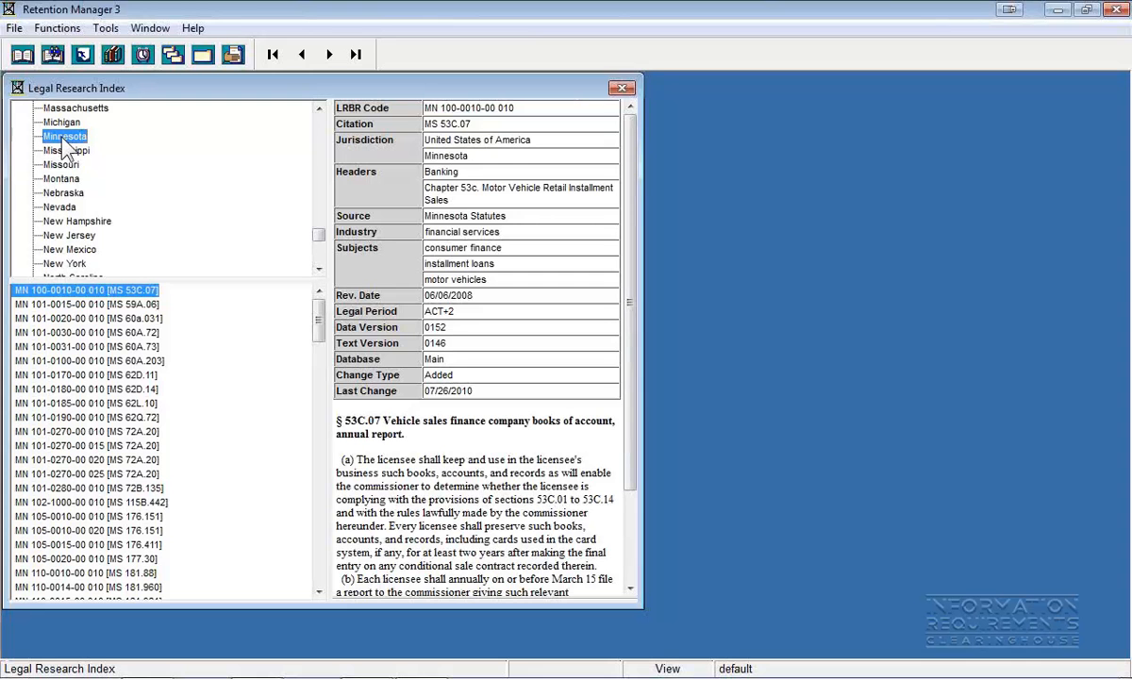
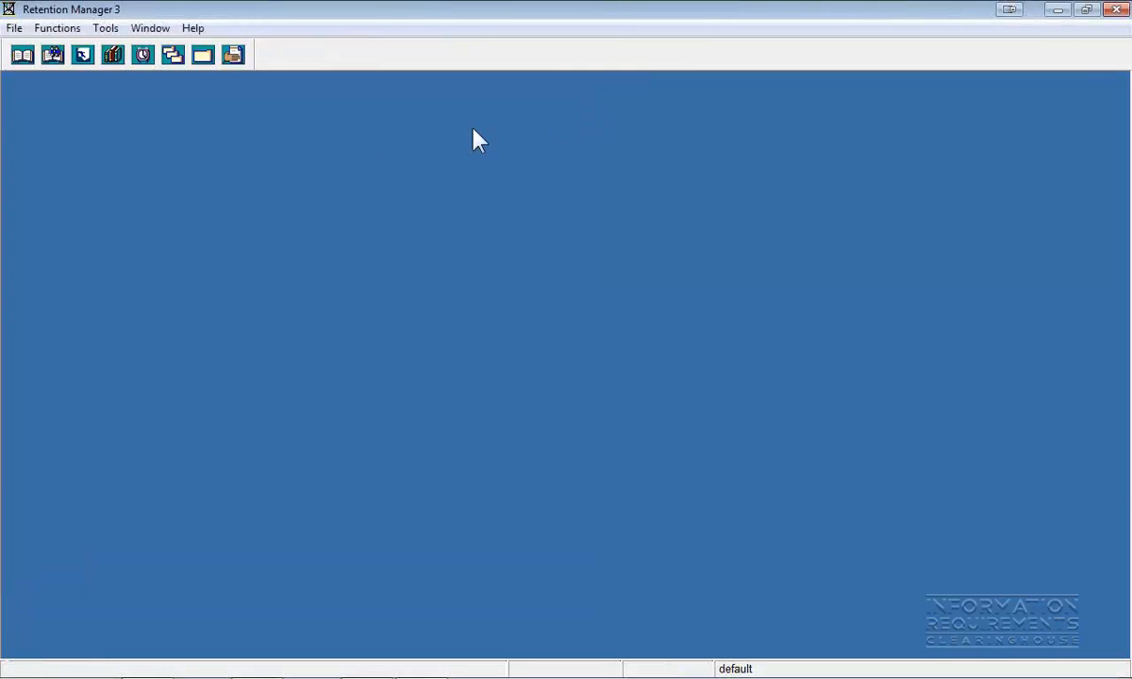
- Open the Legal Group Index and show the profiled legal research for Accounting - General (ACC000) beside it
left_click(113, 55)
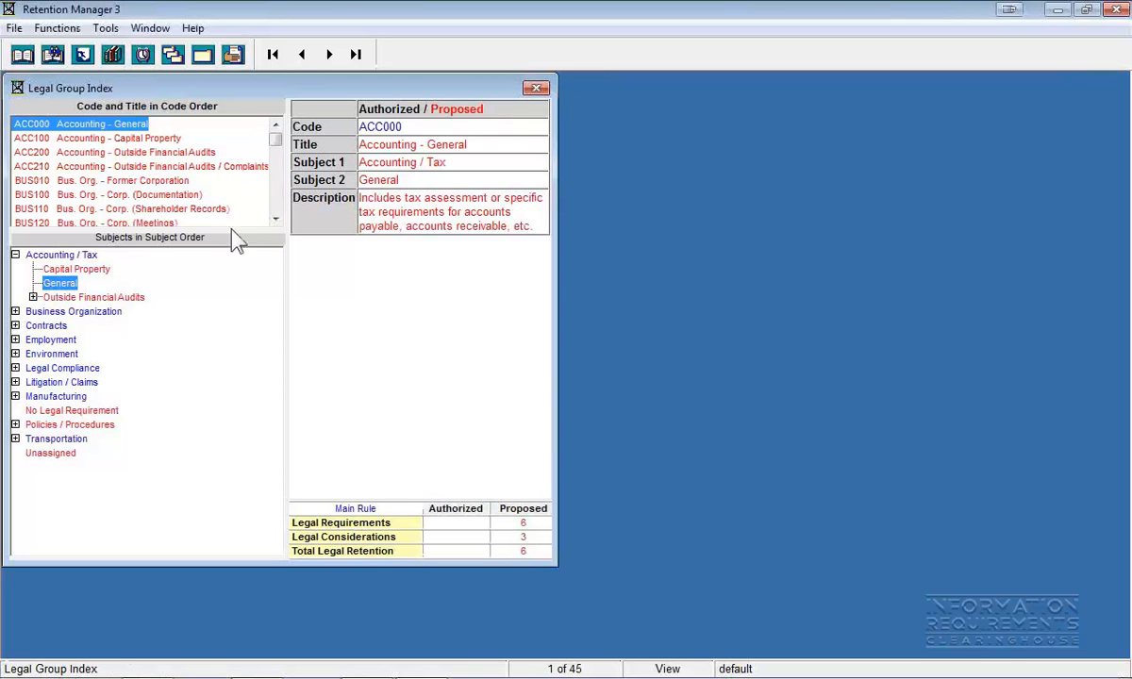
right_click(63, 286)
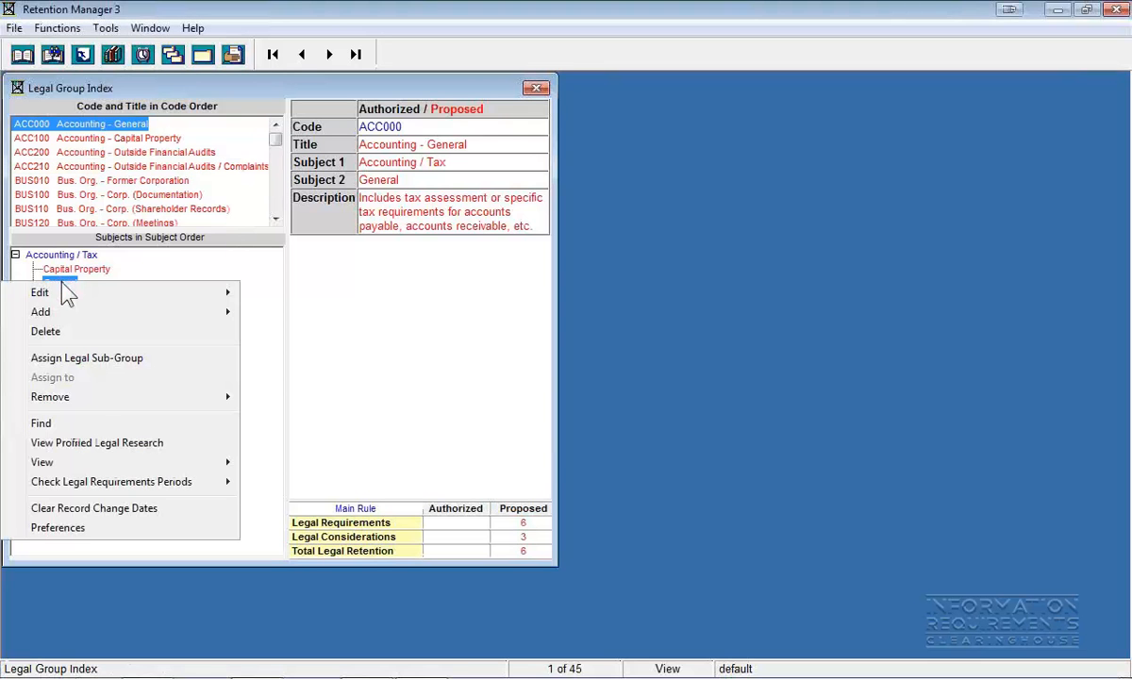
left_click(123, 443)
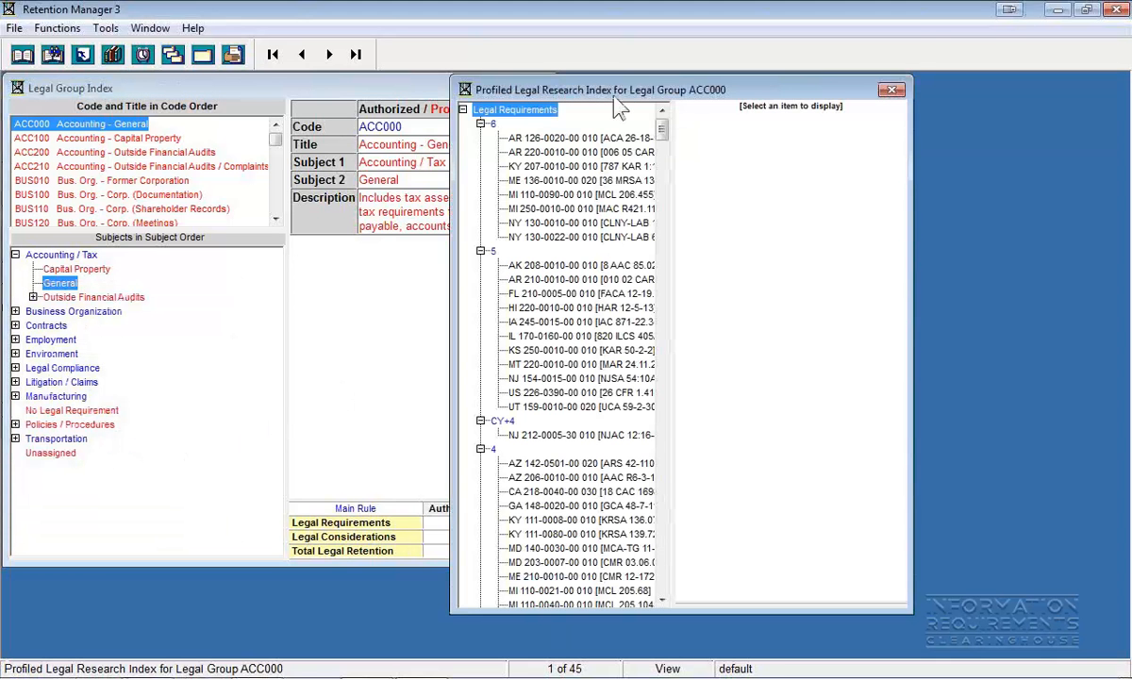
left_click_drag(574, 90, 745, 100)
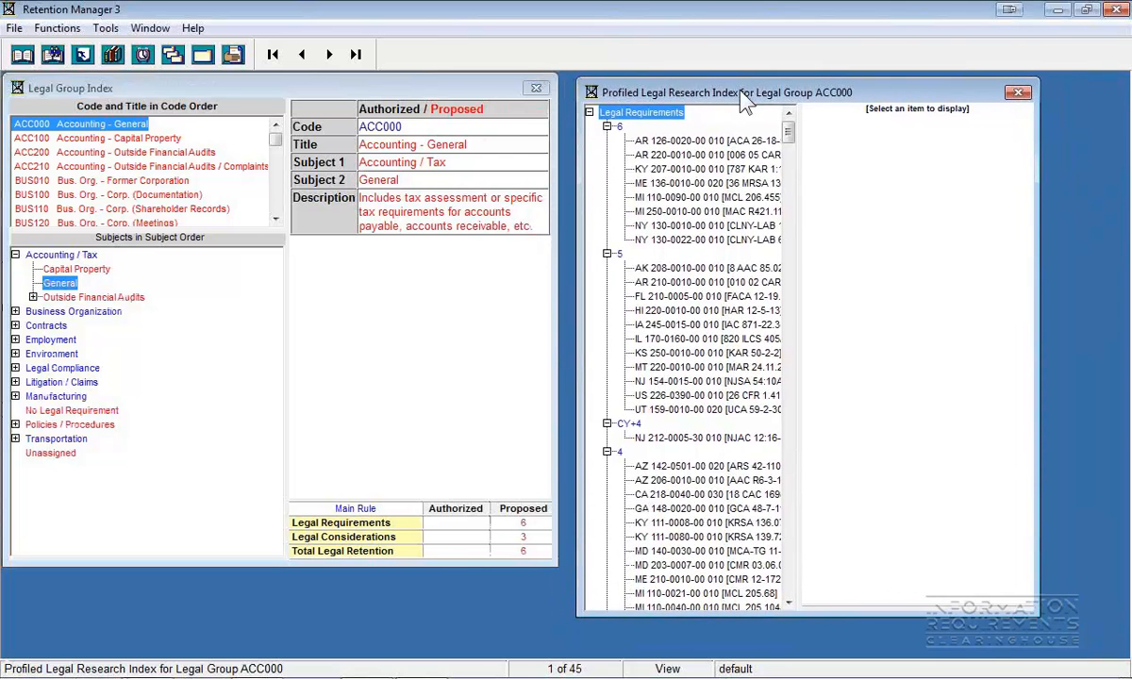
right_click(353, 291)
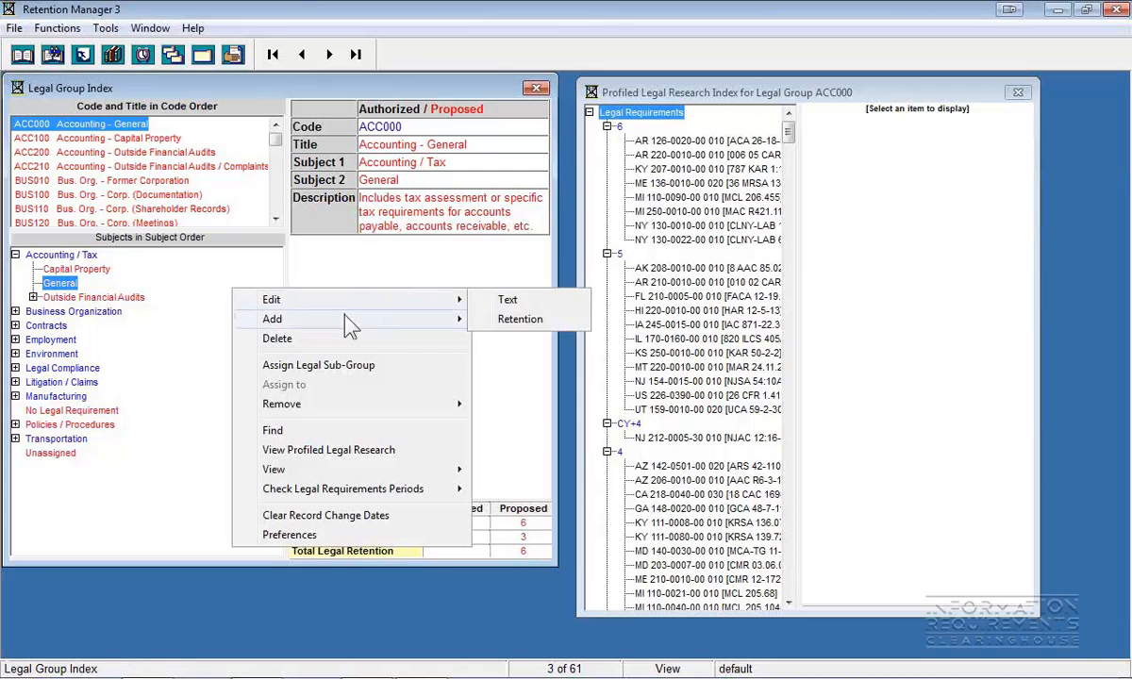
mouse_move(294, 489)
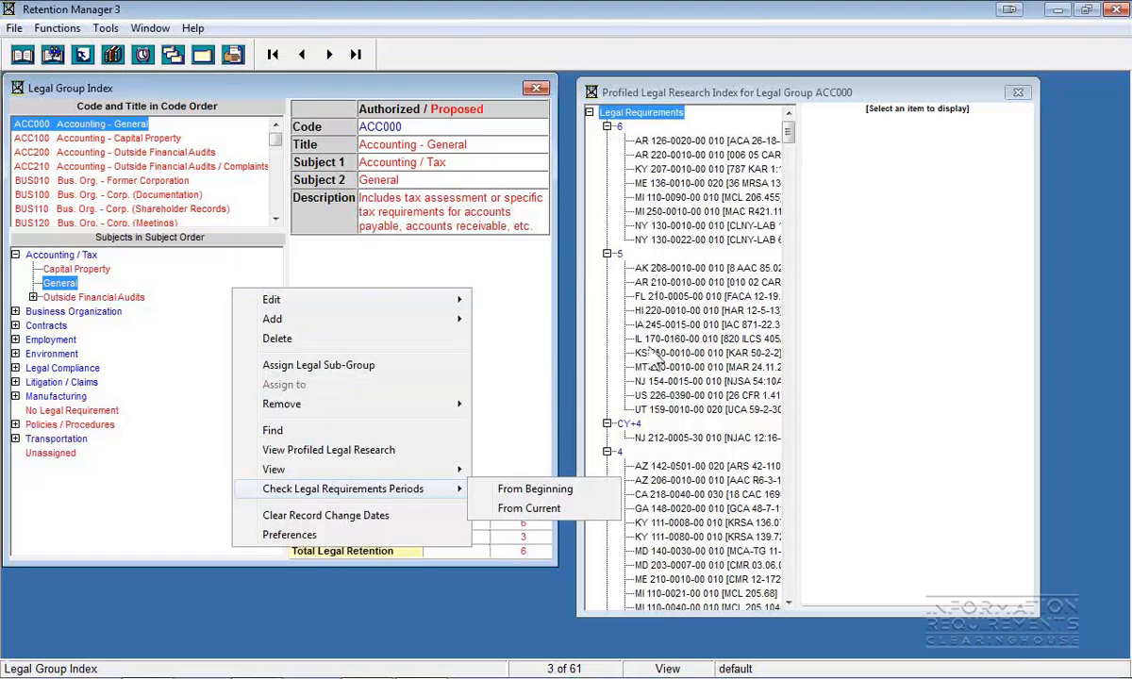
left_click(525, 394)
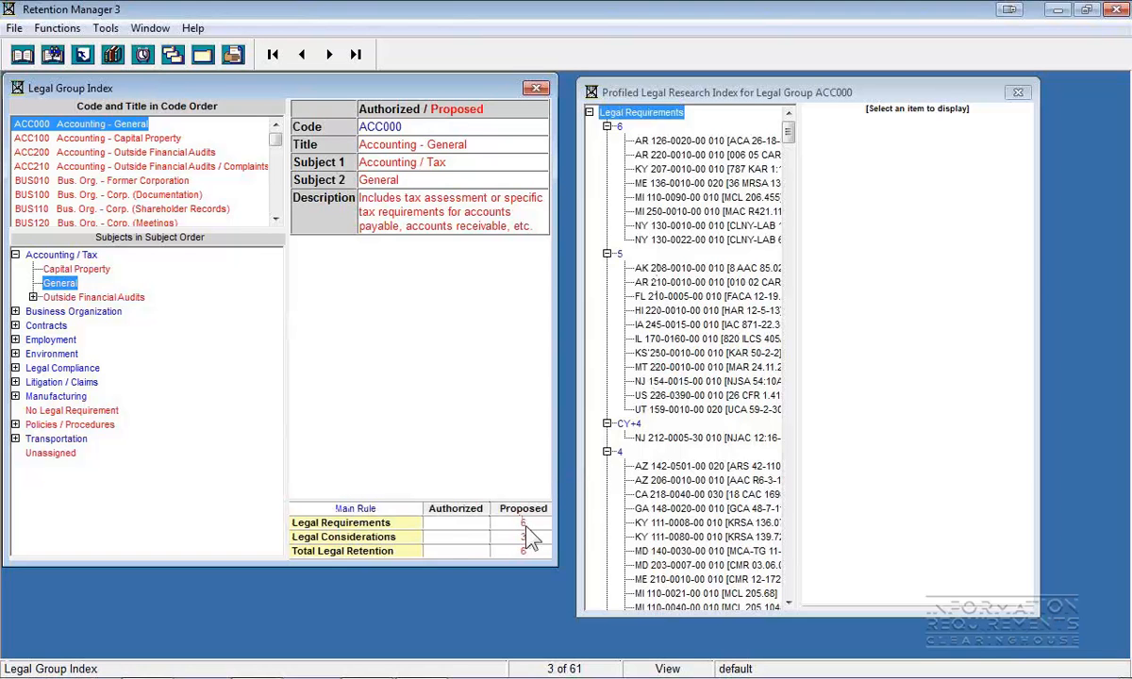
right_click(344, 311)
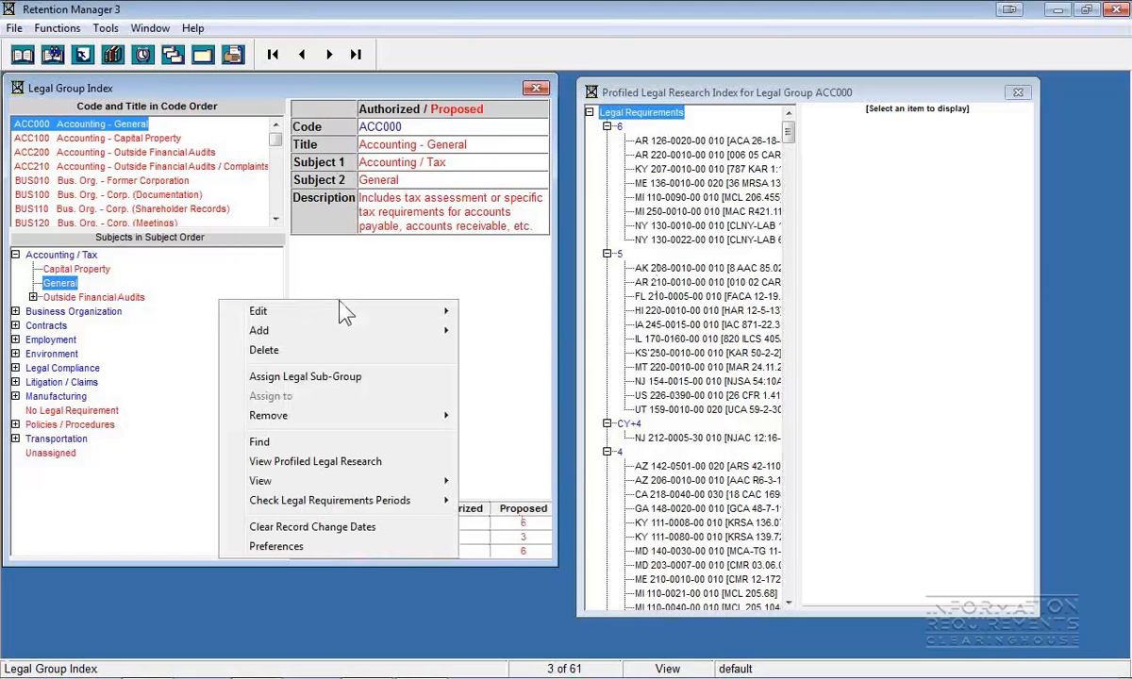
left_click(490, 382)
right_click(469, 374)
mouse_move(468, 374)
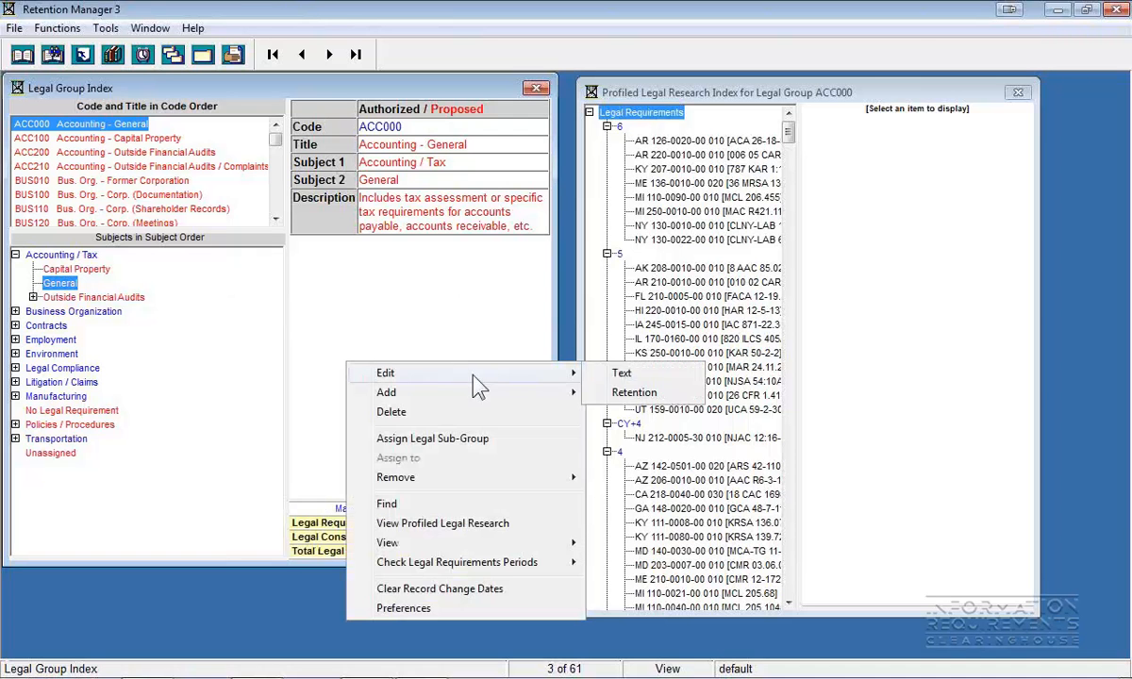
left_click(625, 399)
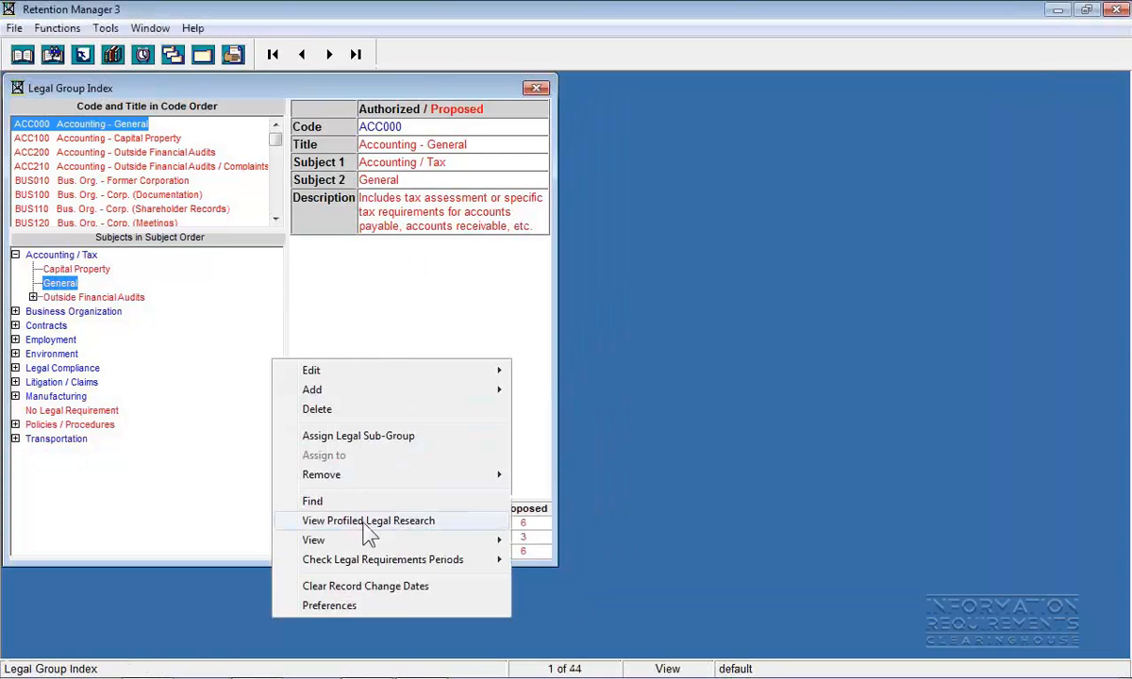
- Reopen the profiled legal research for ACC000, and set and save the group's proposed Legal Requirements retention as 7
left_click(378, 521)
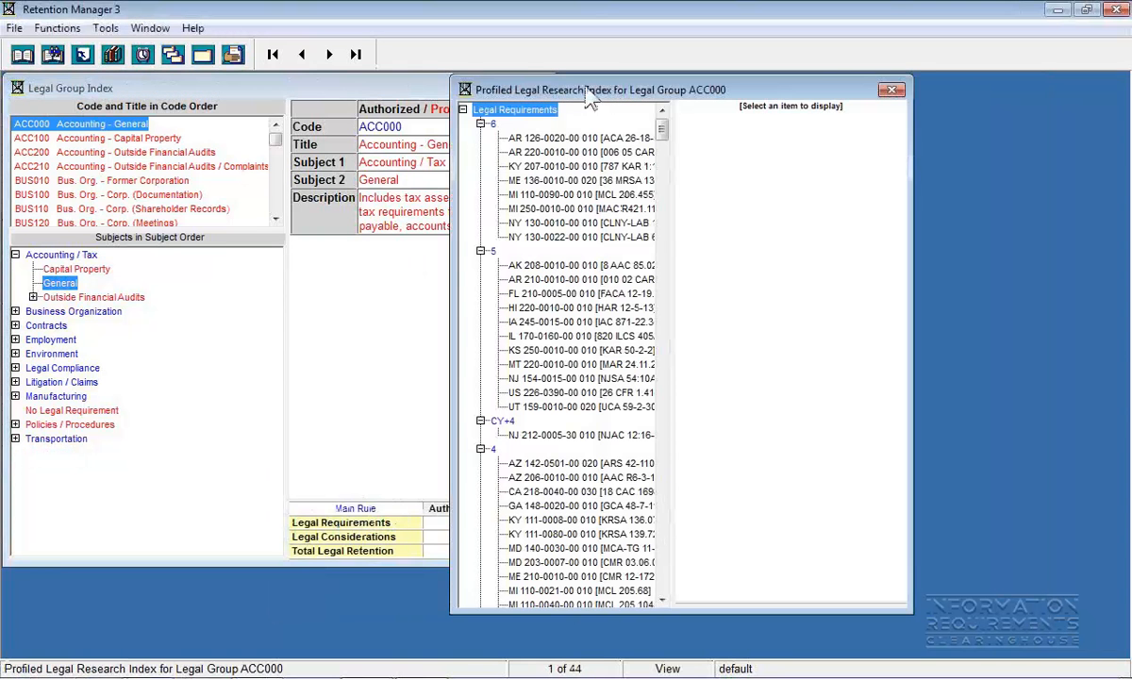
left_click(389, 90)
right_click(377, 316)
mouse_move(373, 316)
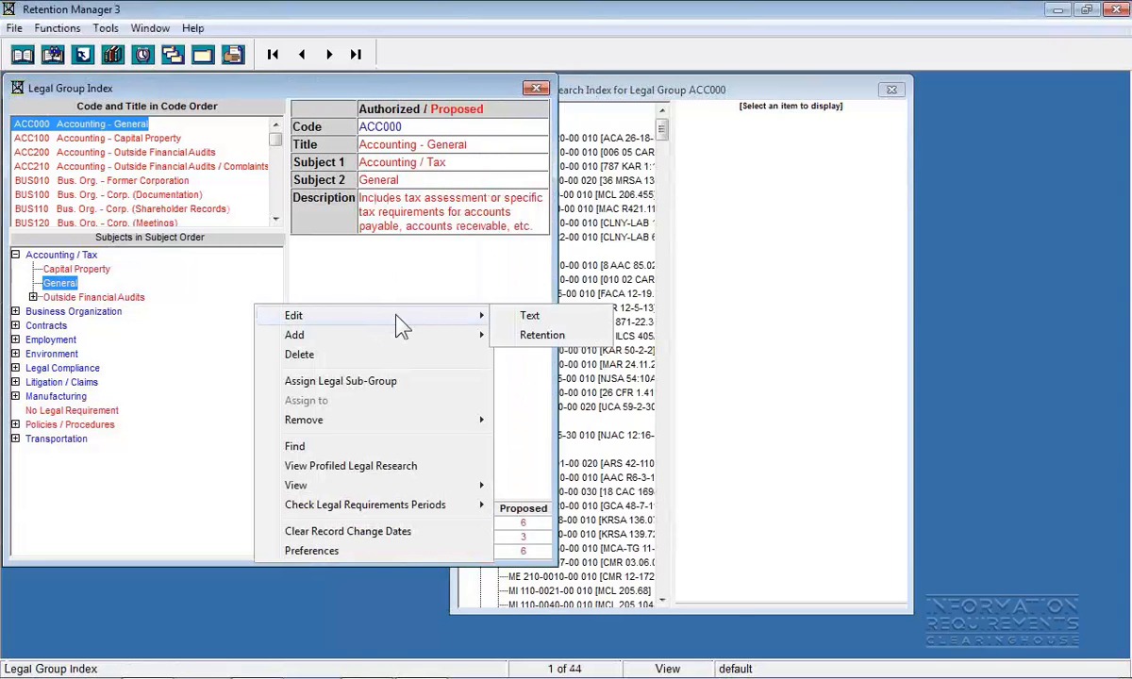
left_click(532, 336)
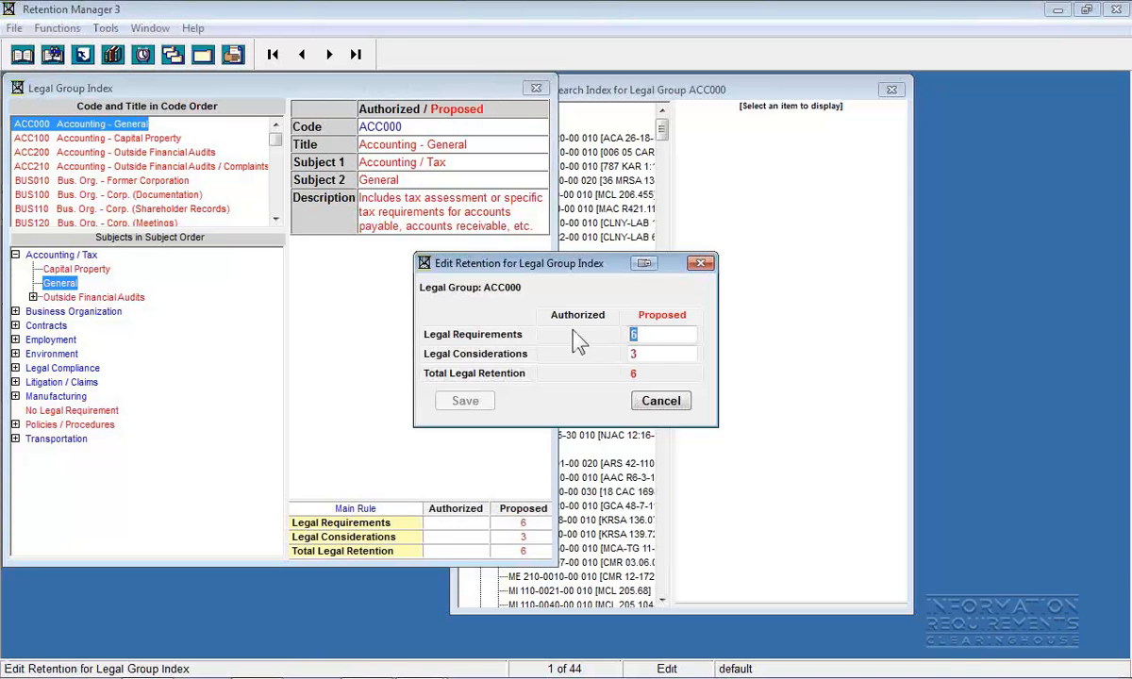
type("7")
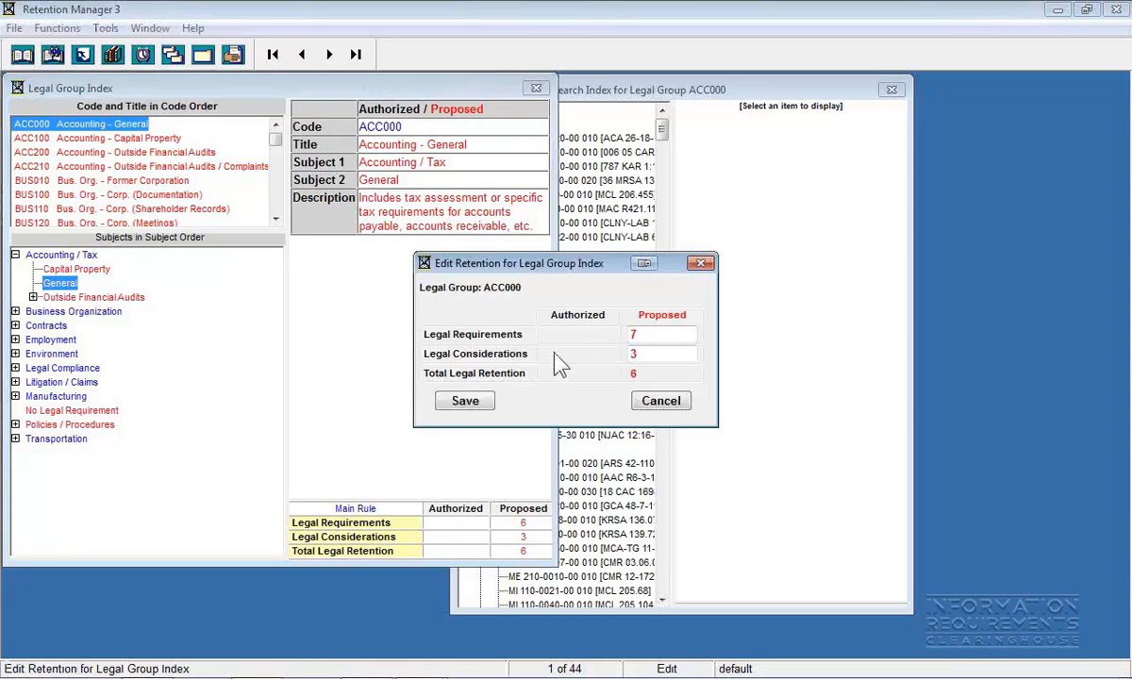
left_click(458, 408)
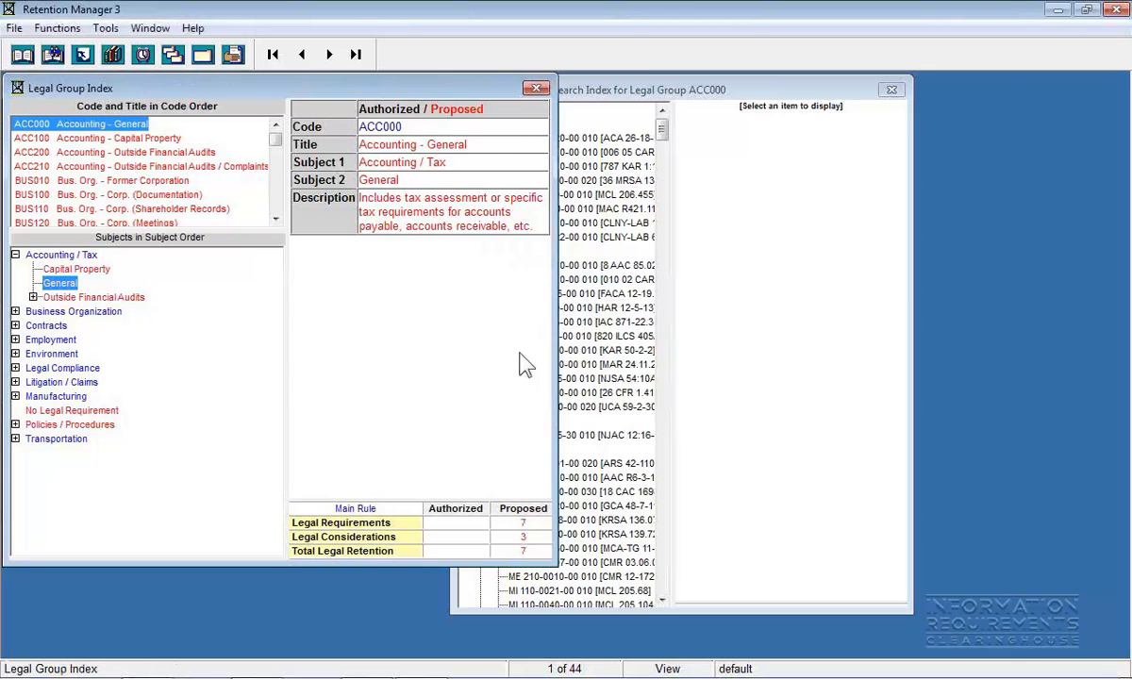
- Move the profiled legal research for ACC000 clear of the Legal Group Index and check the legal requirements periods starting from ACC000
left_click(659, 129)
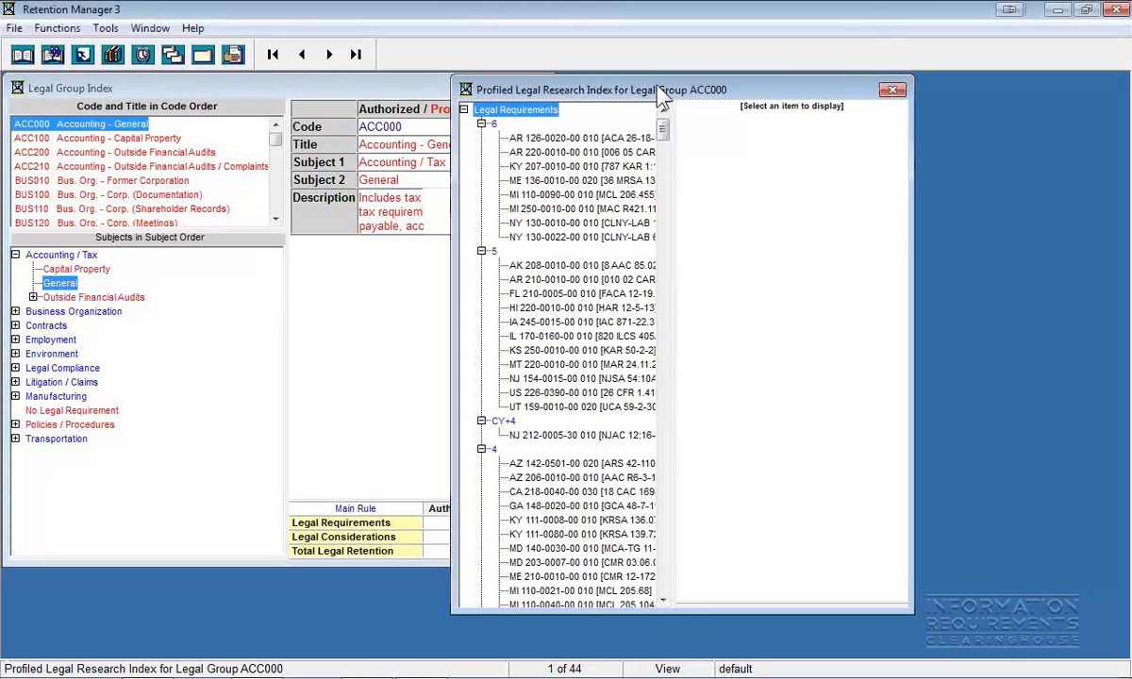
left_click_drag(660, 96, 774, 99)
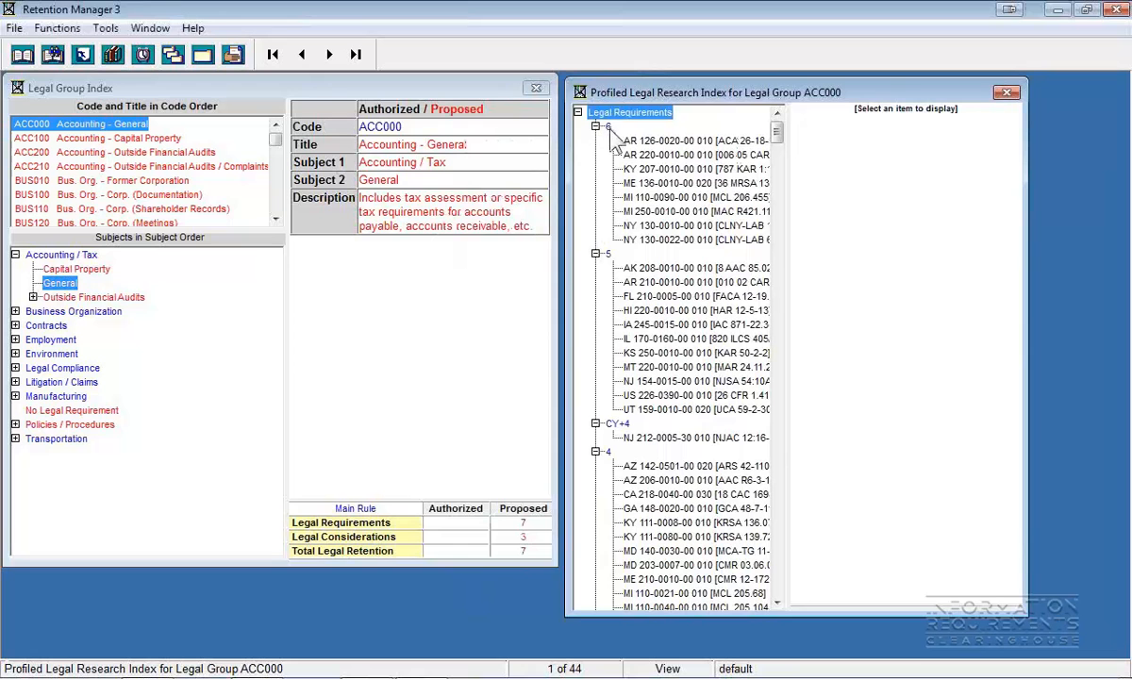
right_click(396, 283)
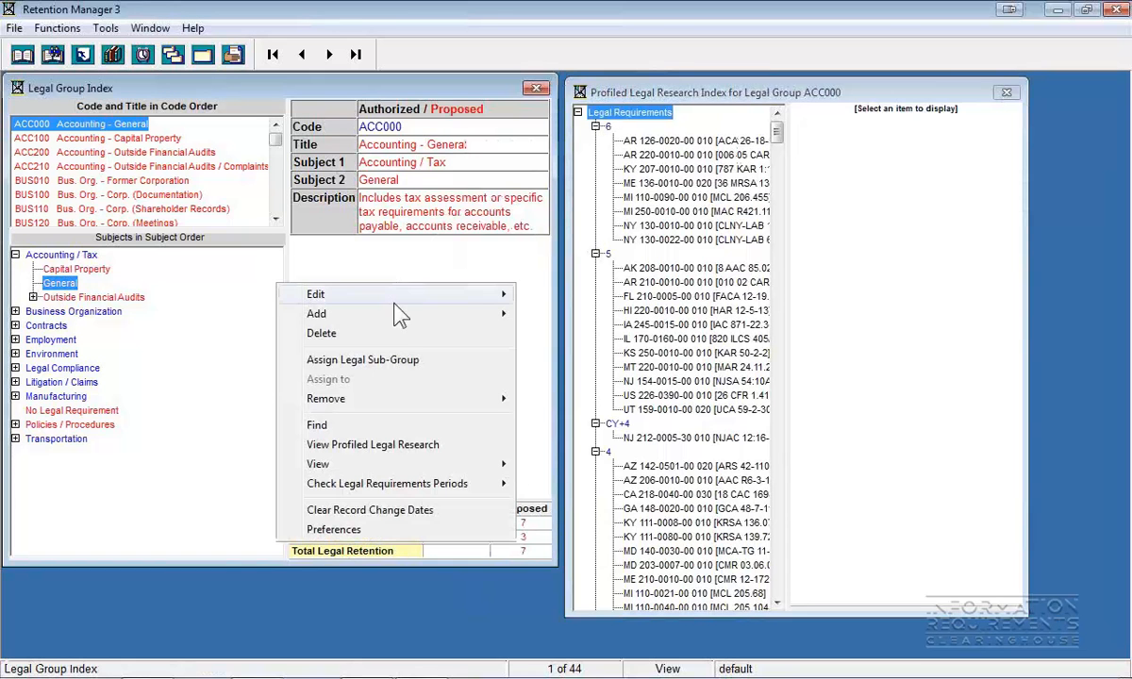
mouse_move(441, 484)
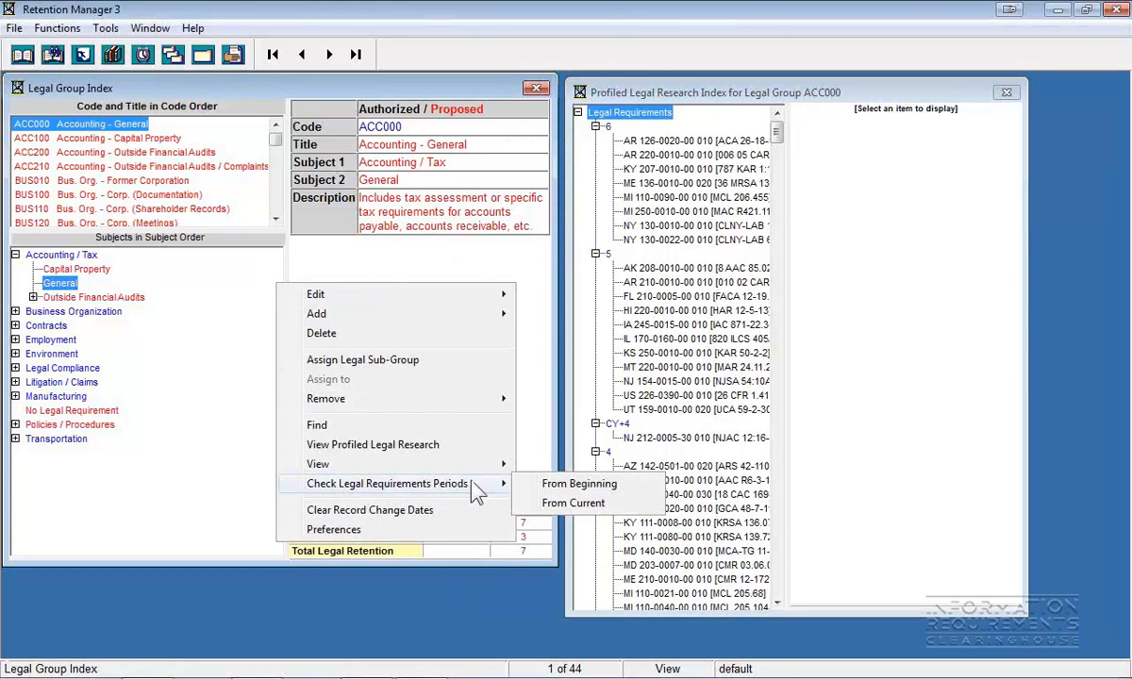
left_click(520, 502)
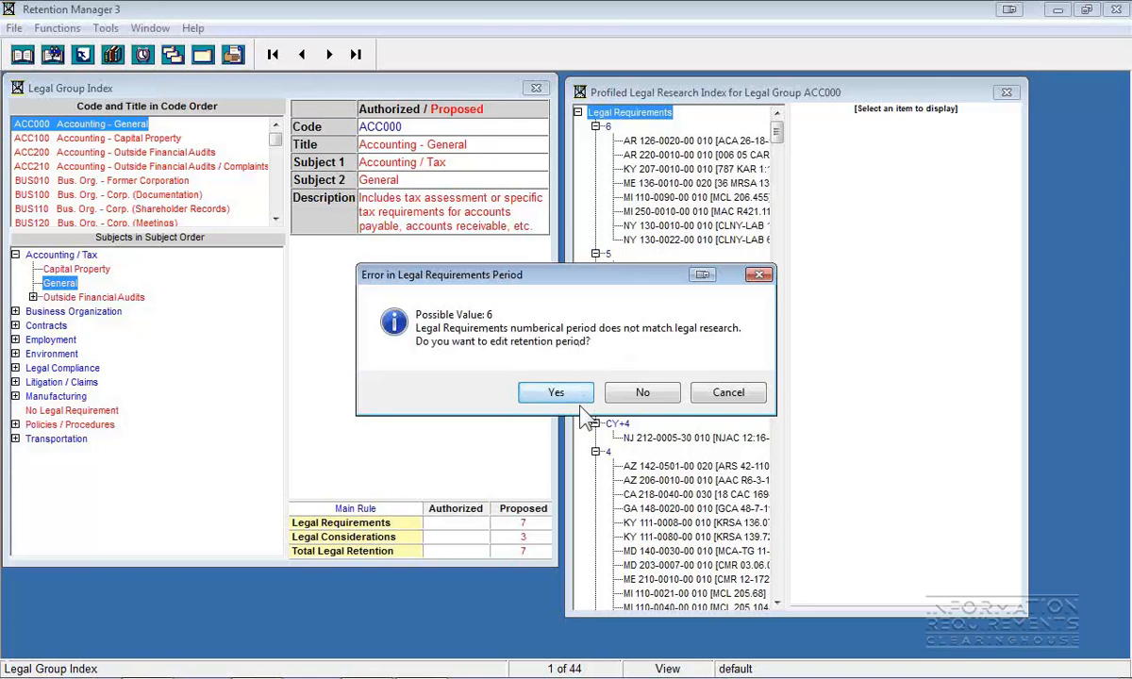
- Set ACC000's proposed Legal Requirements retention to the suggested value 6, save it, and cancel the period check at BUS010
left_click(557, 393)
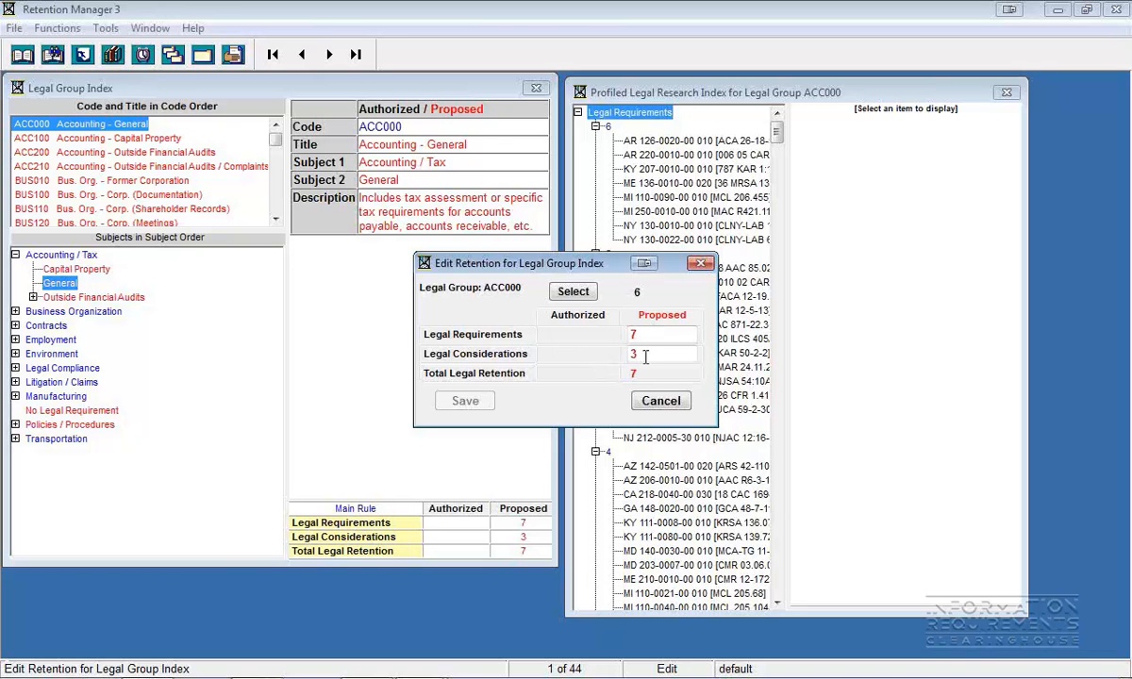
left_click(575, 294)
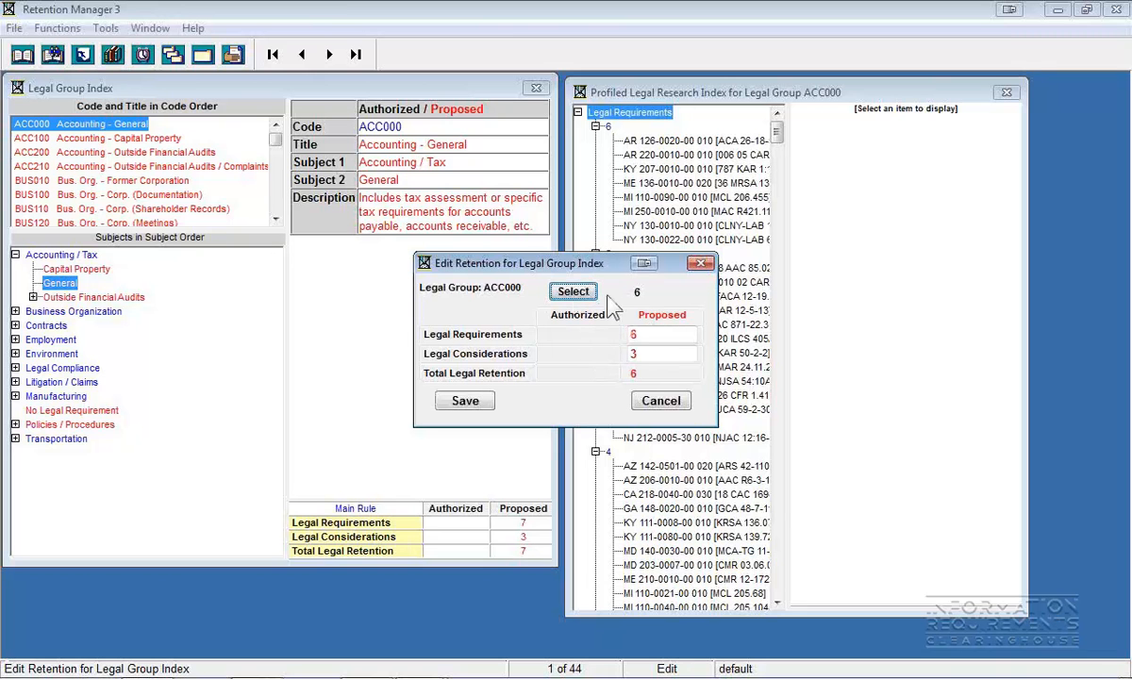
left_click(465, 405)
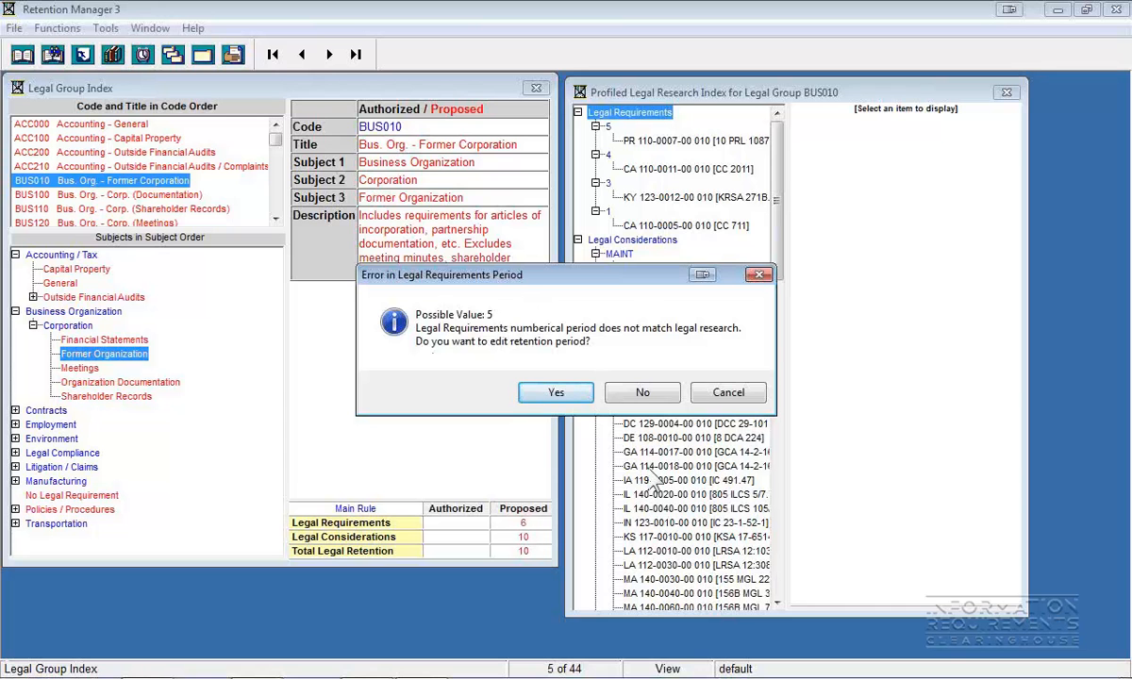
left_click(709, 390)
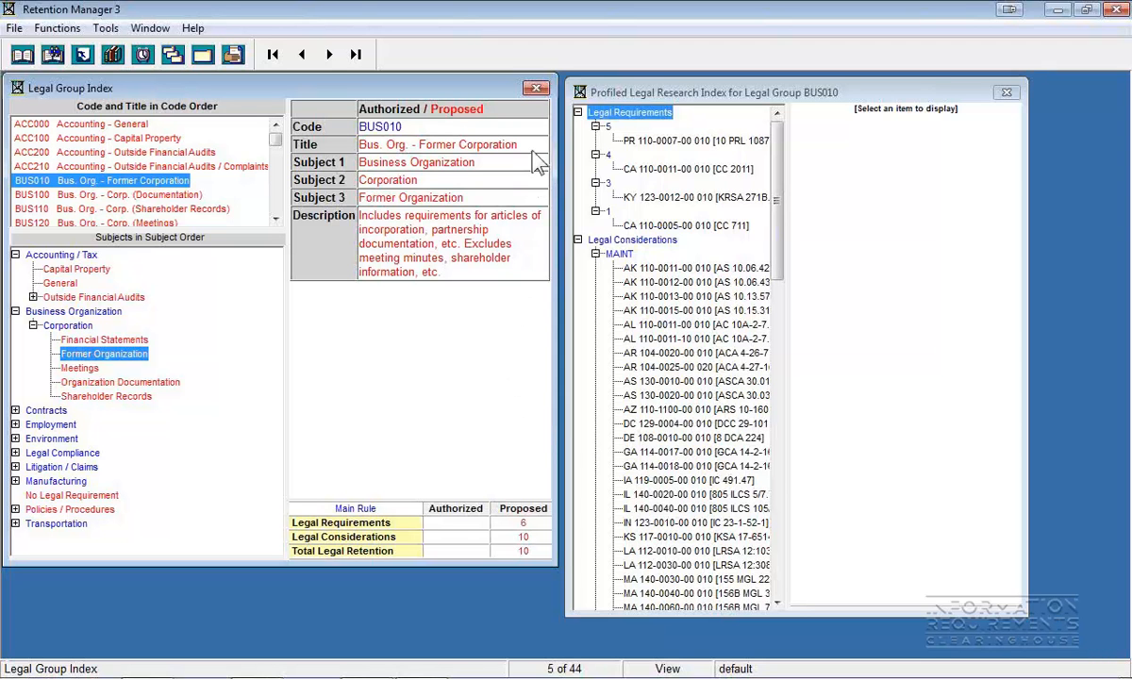
- Close the Legal Group Index and authorize all legal groups through the administrator functions
left_click(535, 89)
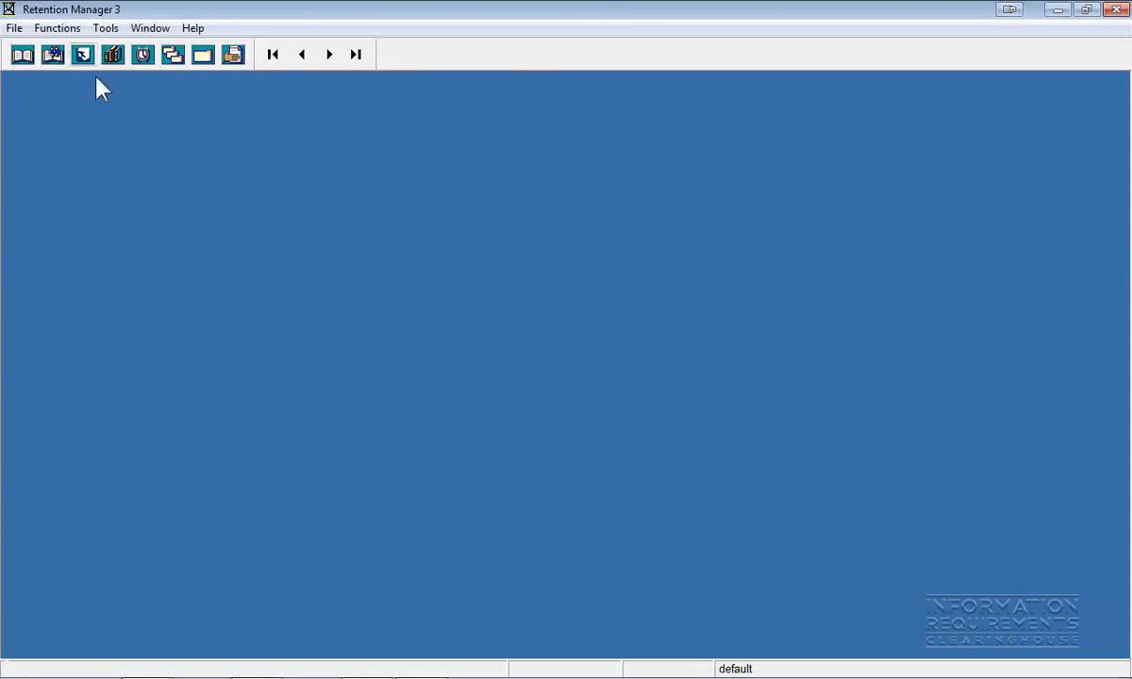
left_click(56, 27)
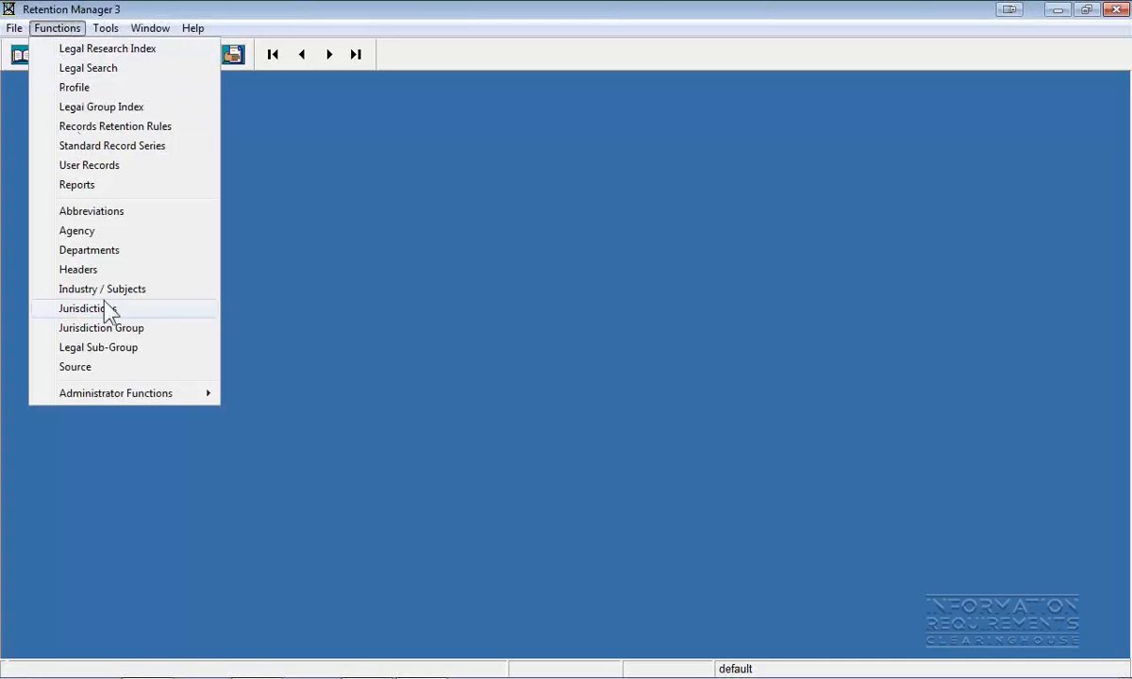
mouse_move(142, 393)
mouse_move(345, 422)
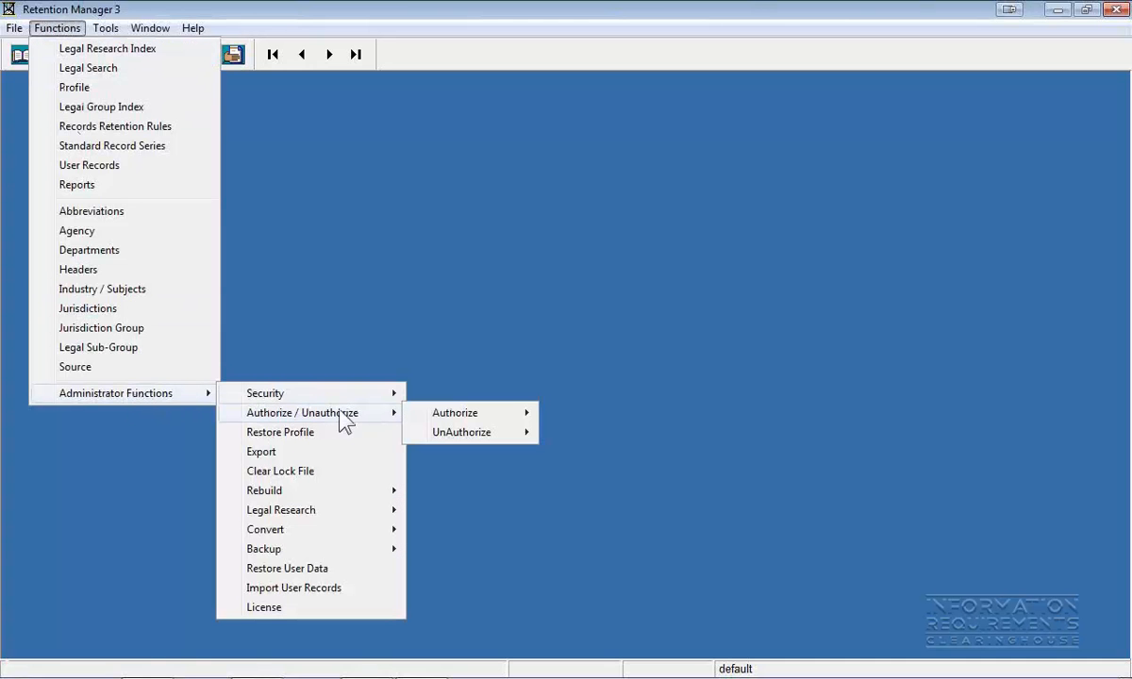
mouse_move(439, 417)
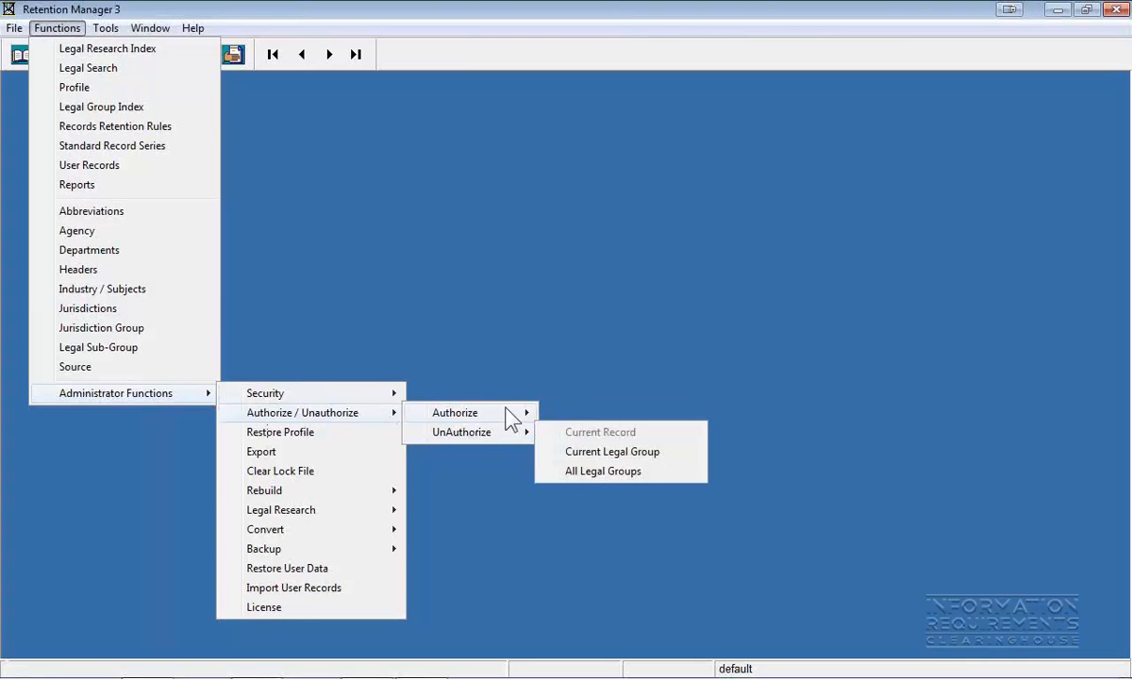
left_click(594, 467)
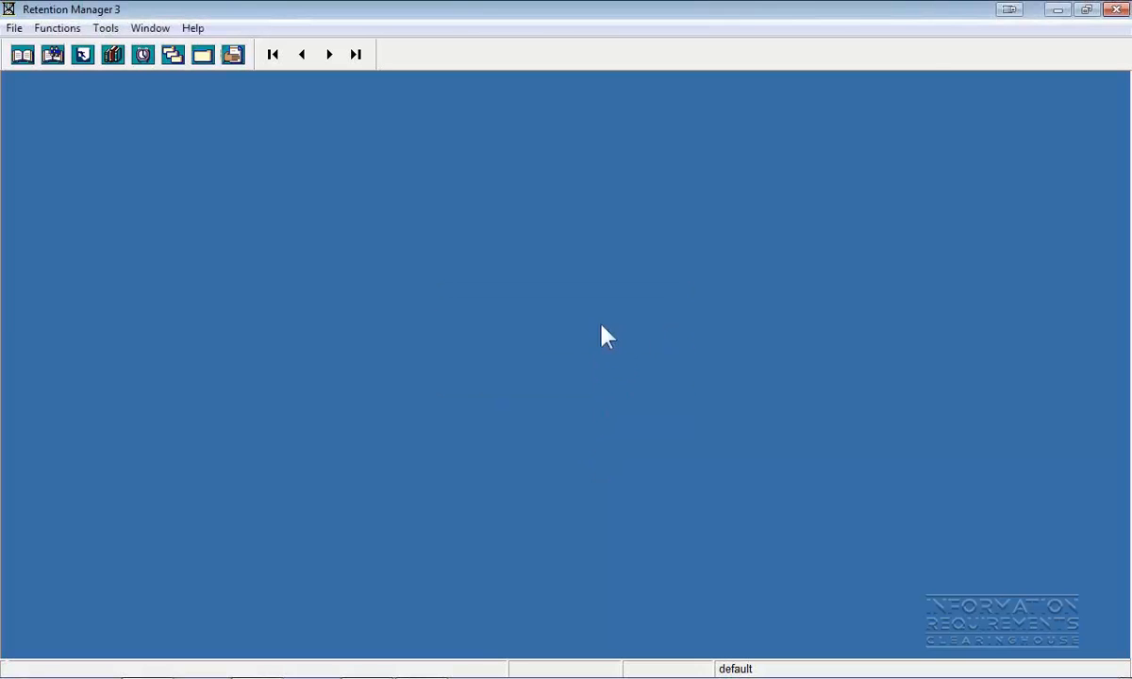
- Set and save the proposed Legal Considerations retention for ACC000 as 7, and view the Accounting series' retention in Standard Record Series
left_click(112, 57)
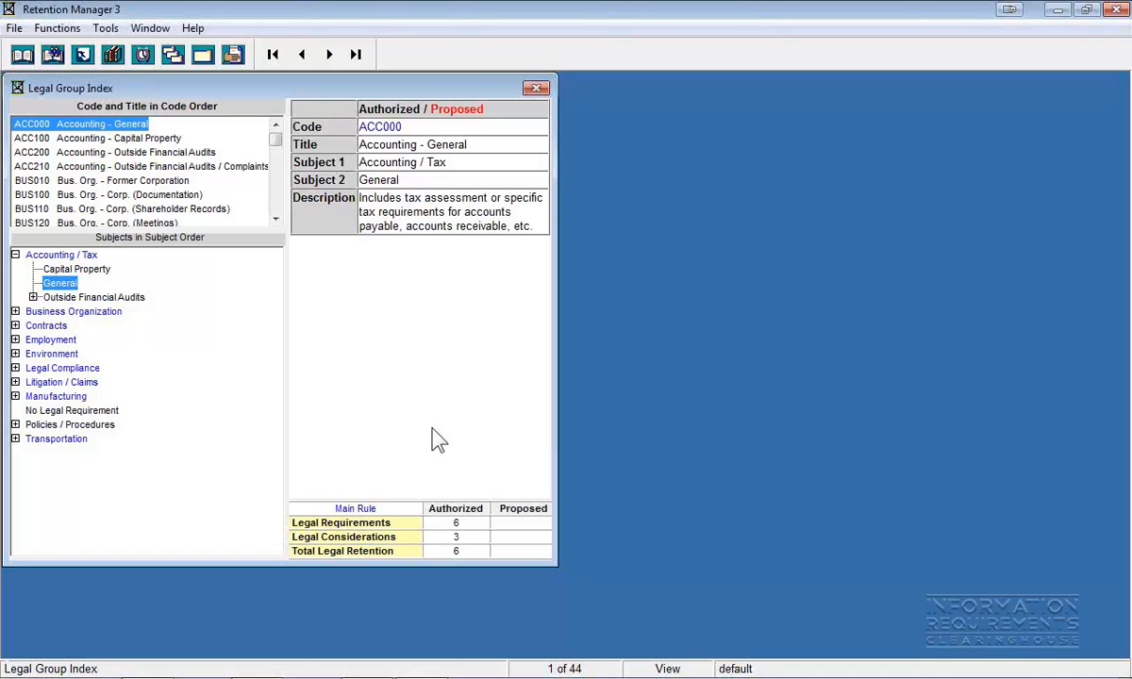
right_click(422, 307)
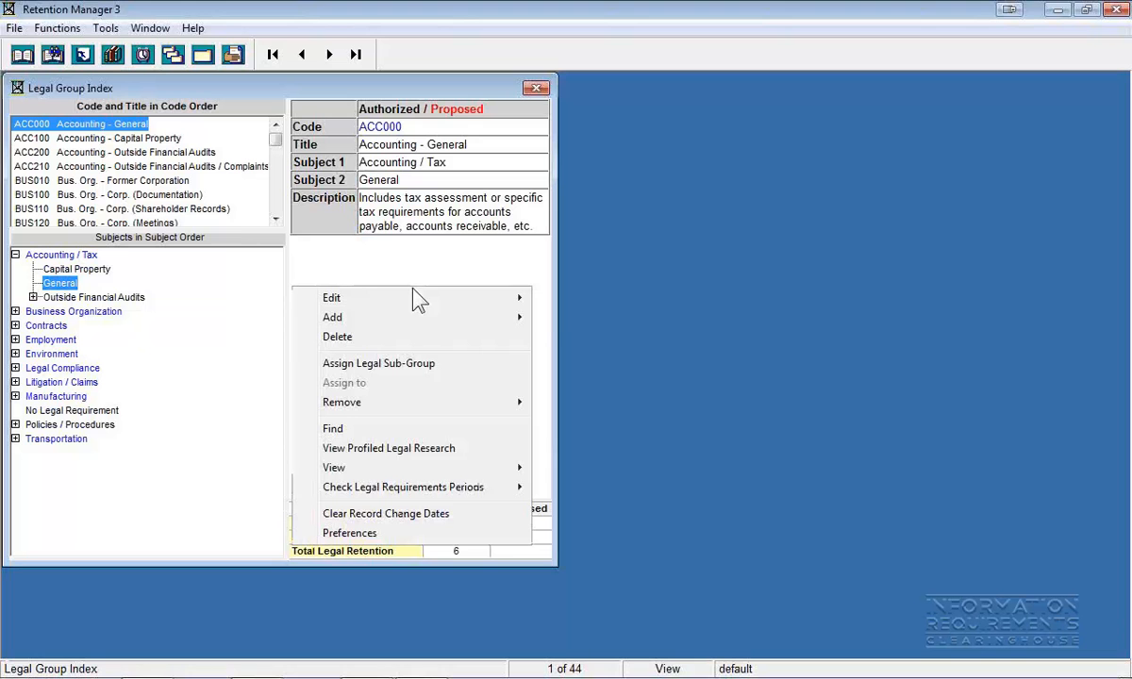
mouse_move(415, 298)
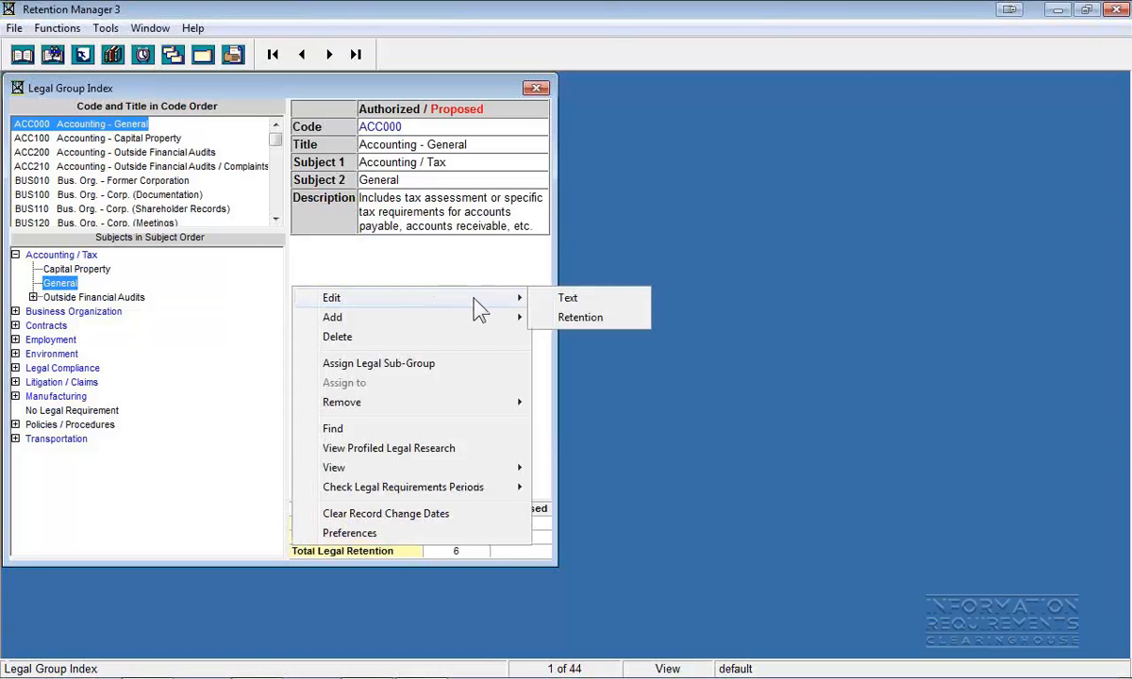
left_click(566, 319)
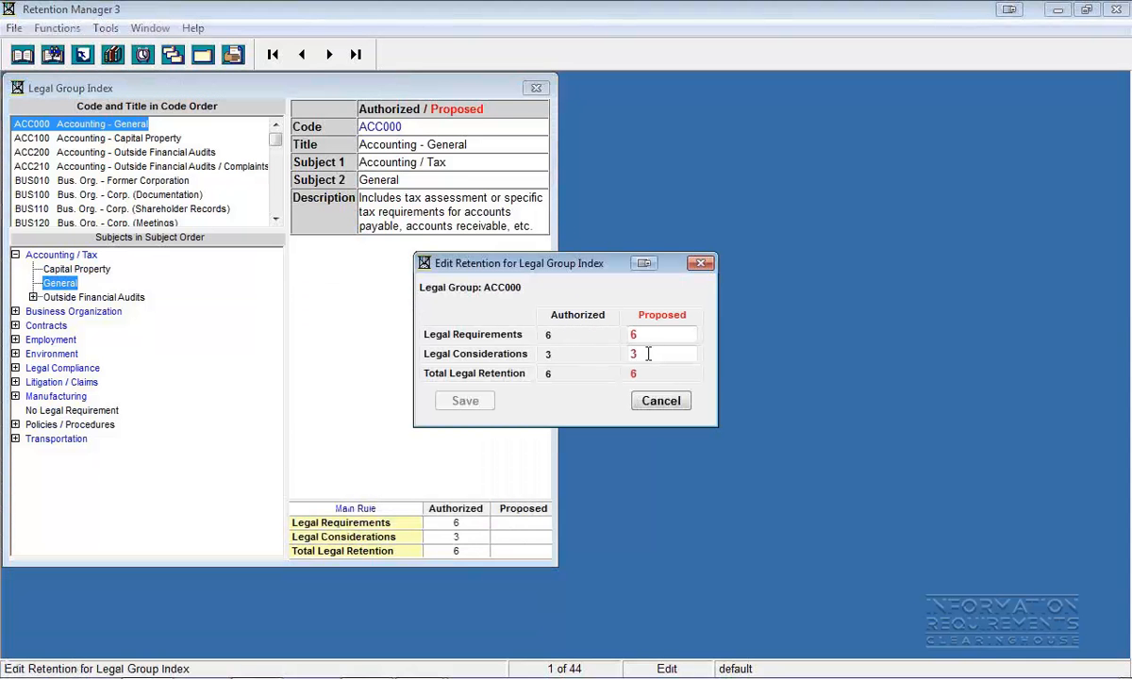
double_click(637, 354)
type("7")
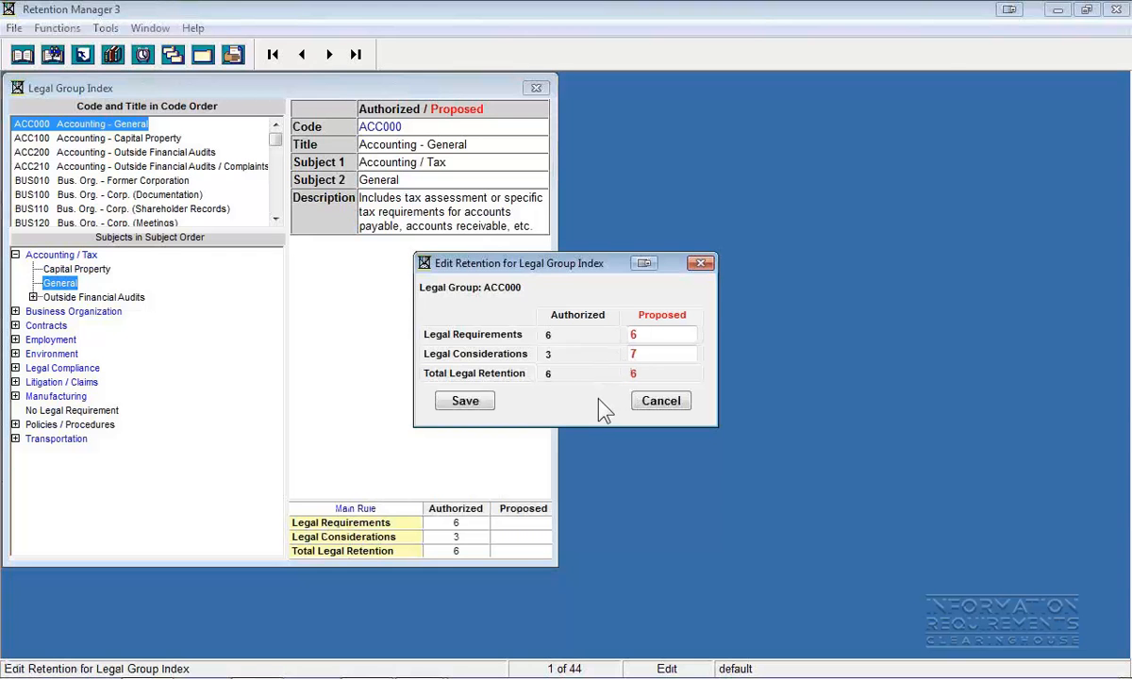
left_click(469, 406)
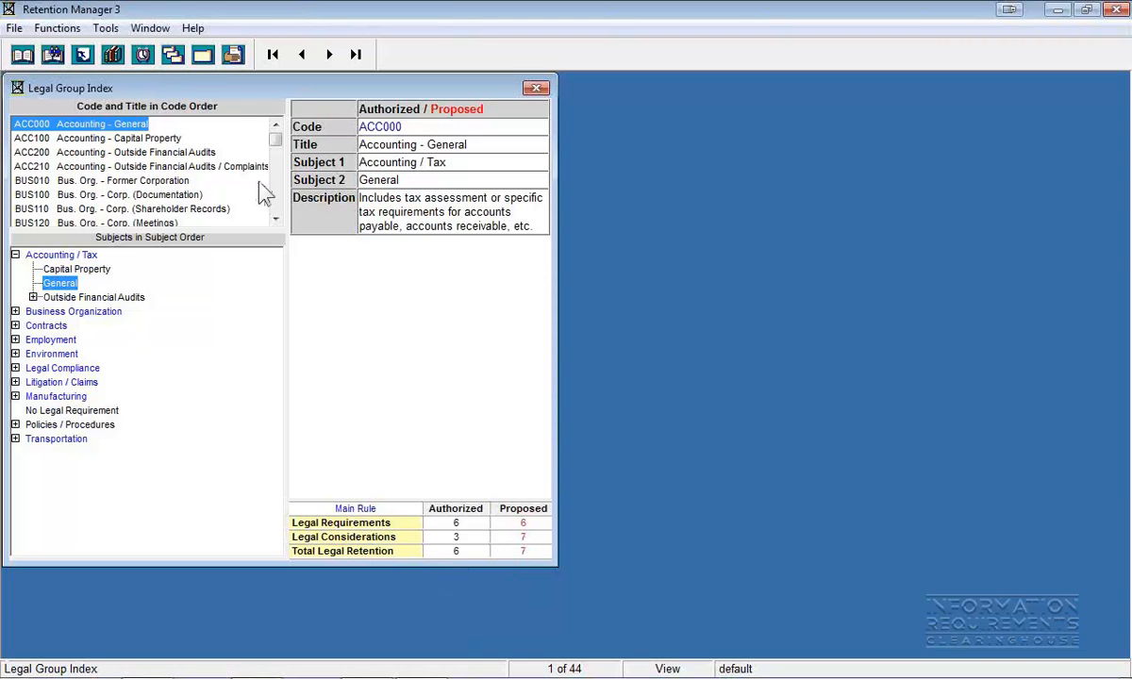
left_click(171, 56)
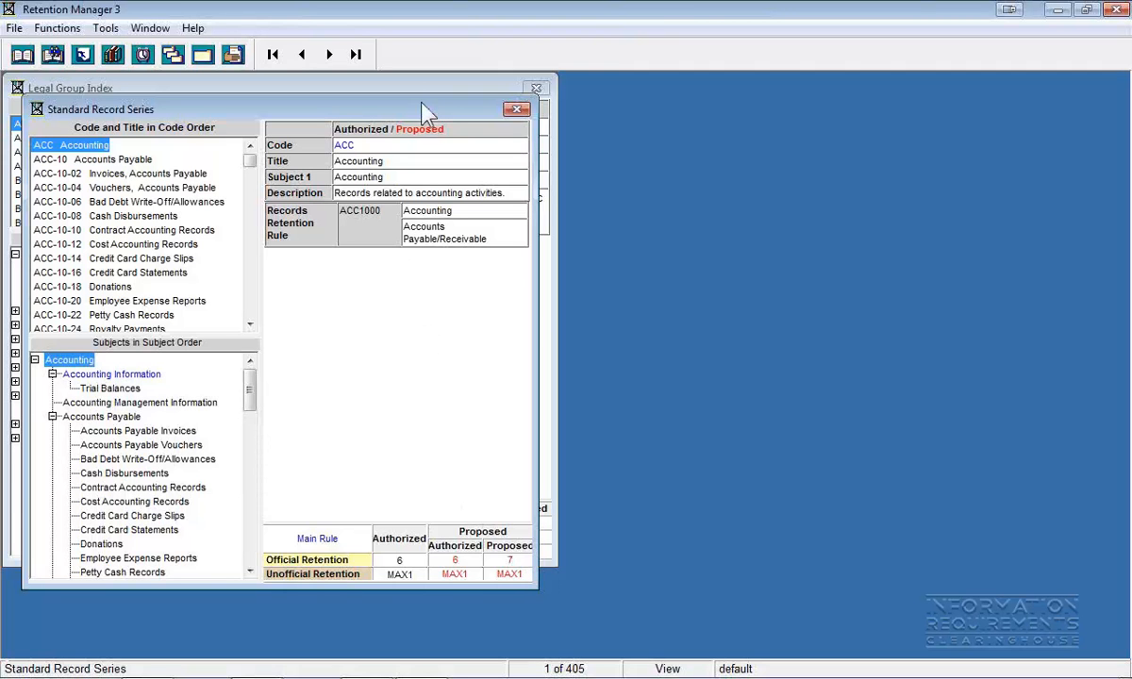
- Edit the text of legal group ACC000 so its first subject reads Accounting, and save it, ignoring all spelling flags on the code
left_click(388, 83)
right_click(404, 300)
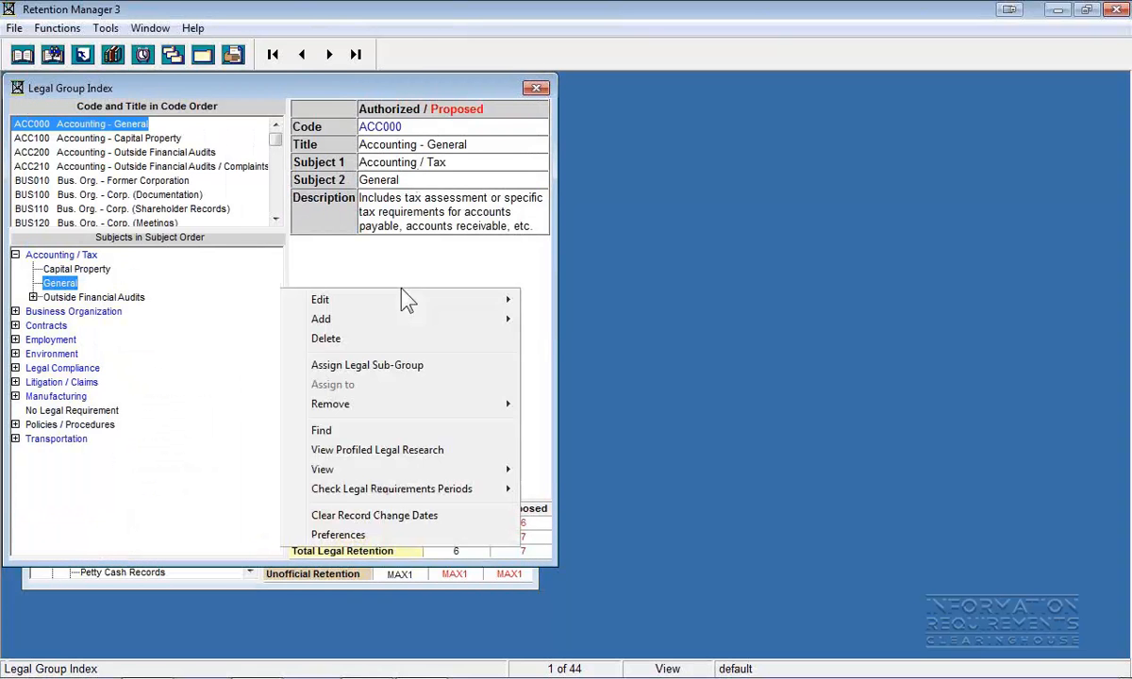
mouse_move(429, 299)
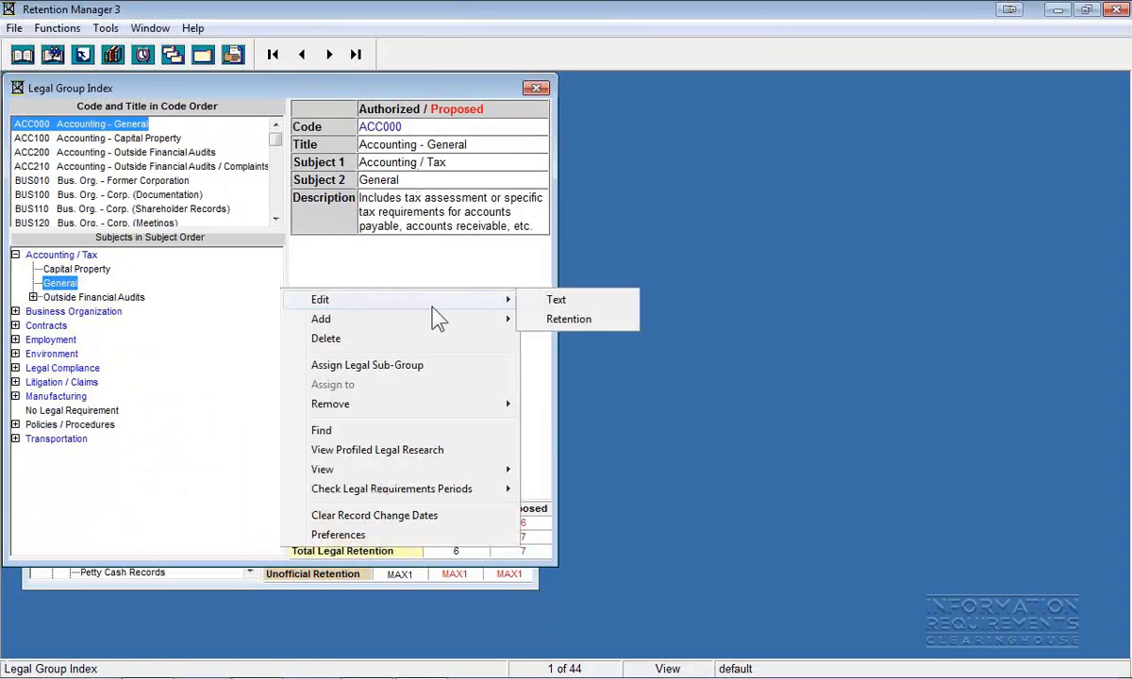
left_click(560, 303)
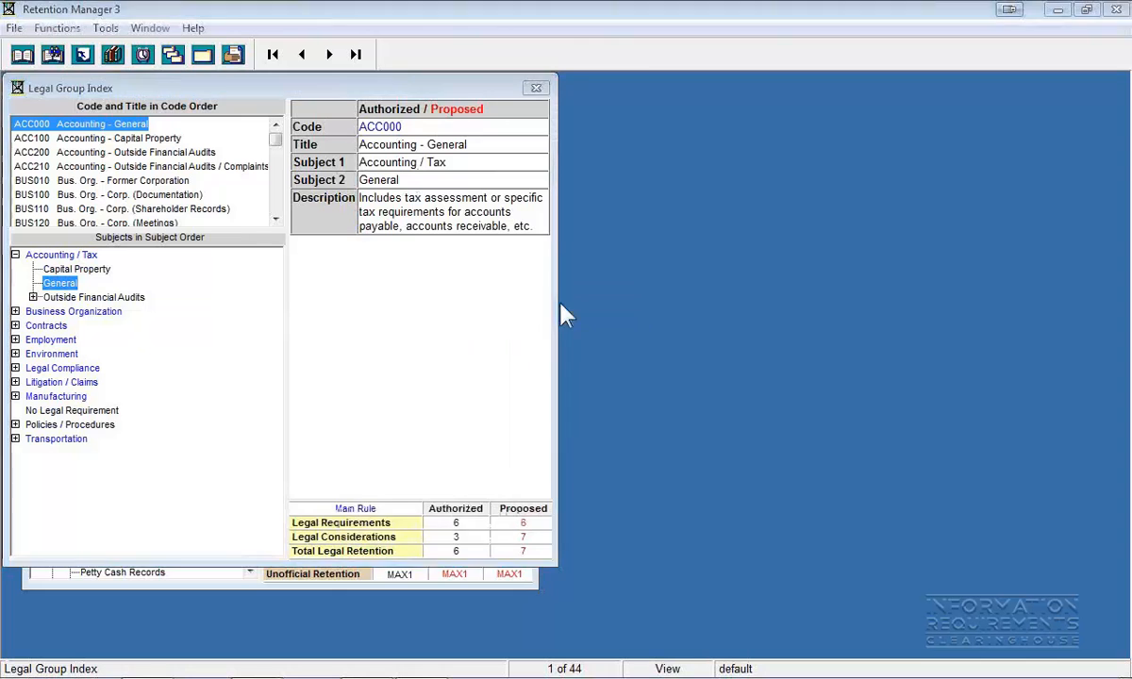
left_click(488, 312)
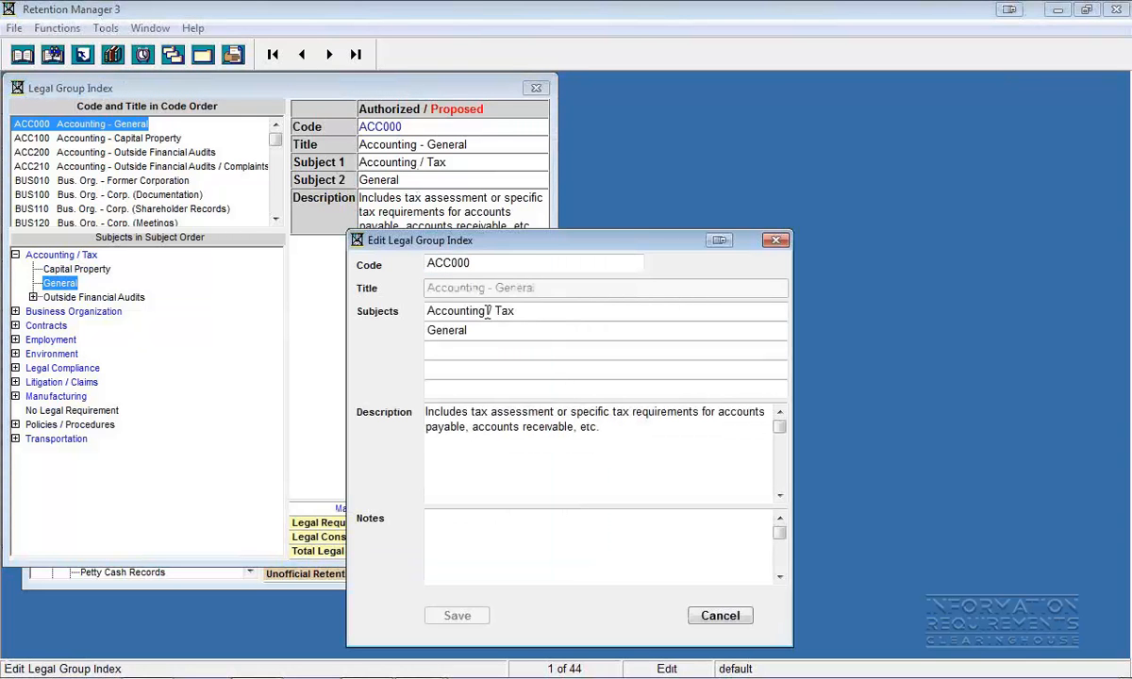
left_click_drag(488, 312, 557, 317)
key("BackSpace")
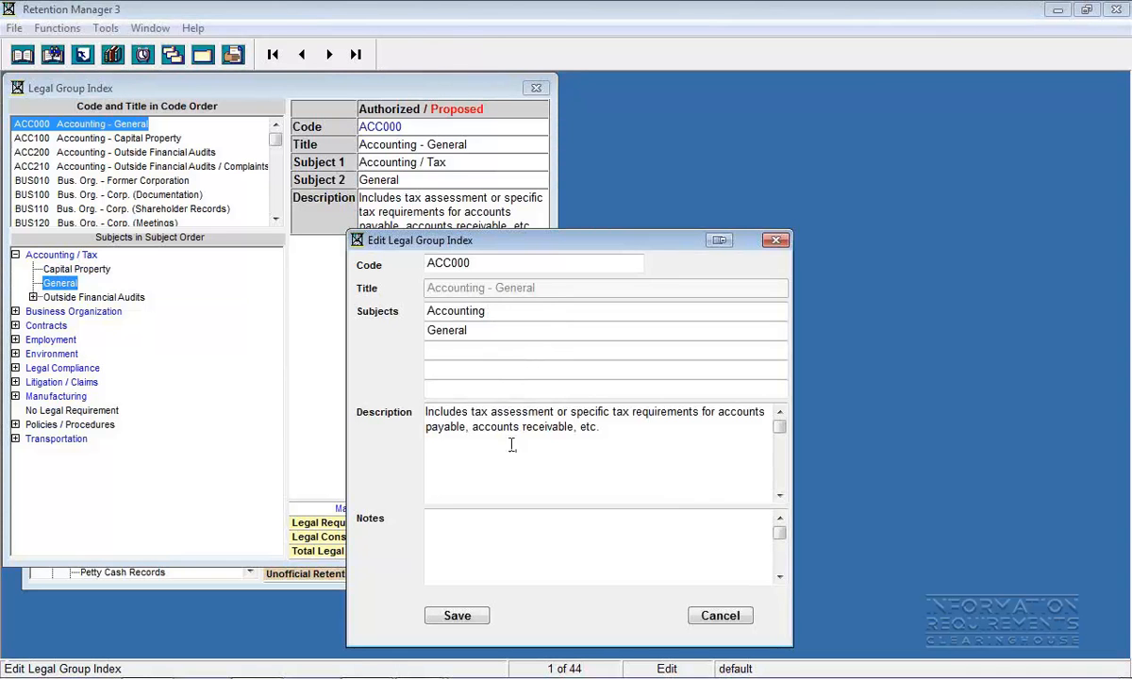
left_click(460, 616)
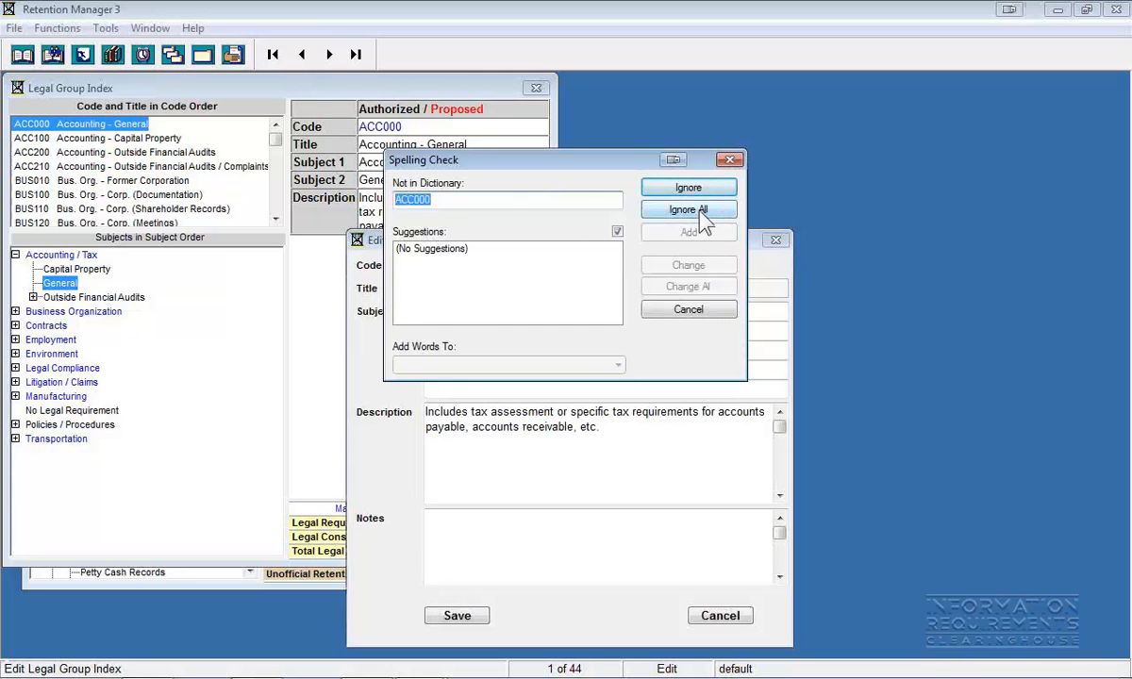
left_click(688, 210)
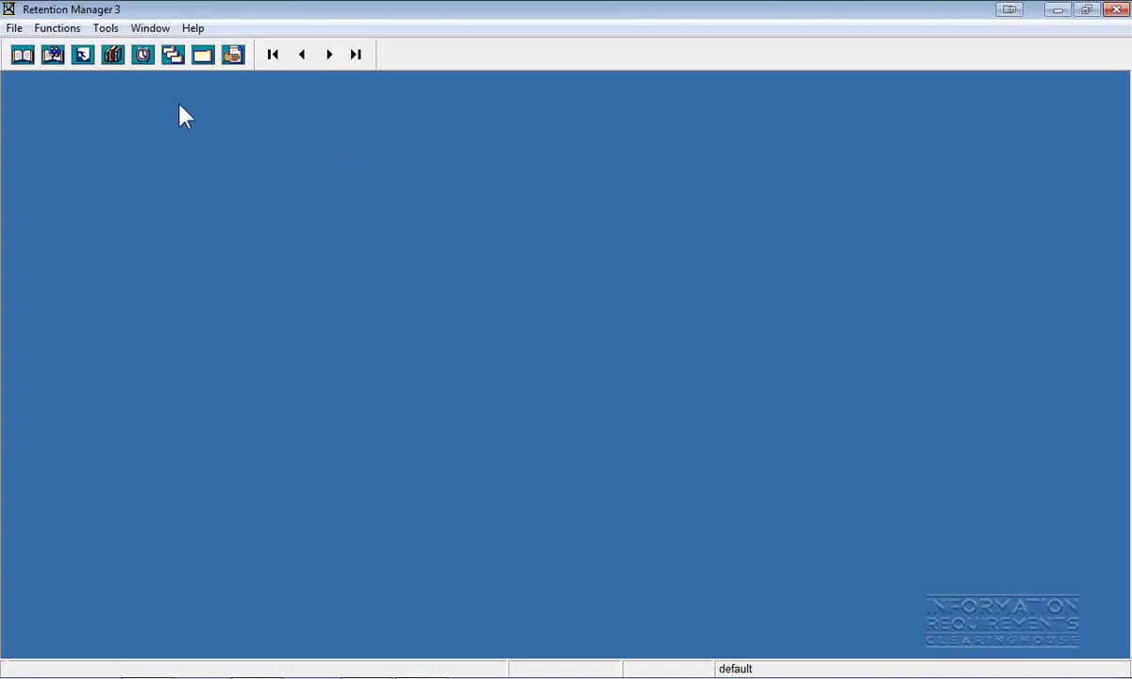
- Open the legal profile, find the health care industry among all industries, and examine its remaining subjects
left_click(82, 57)
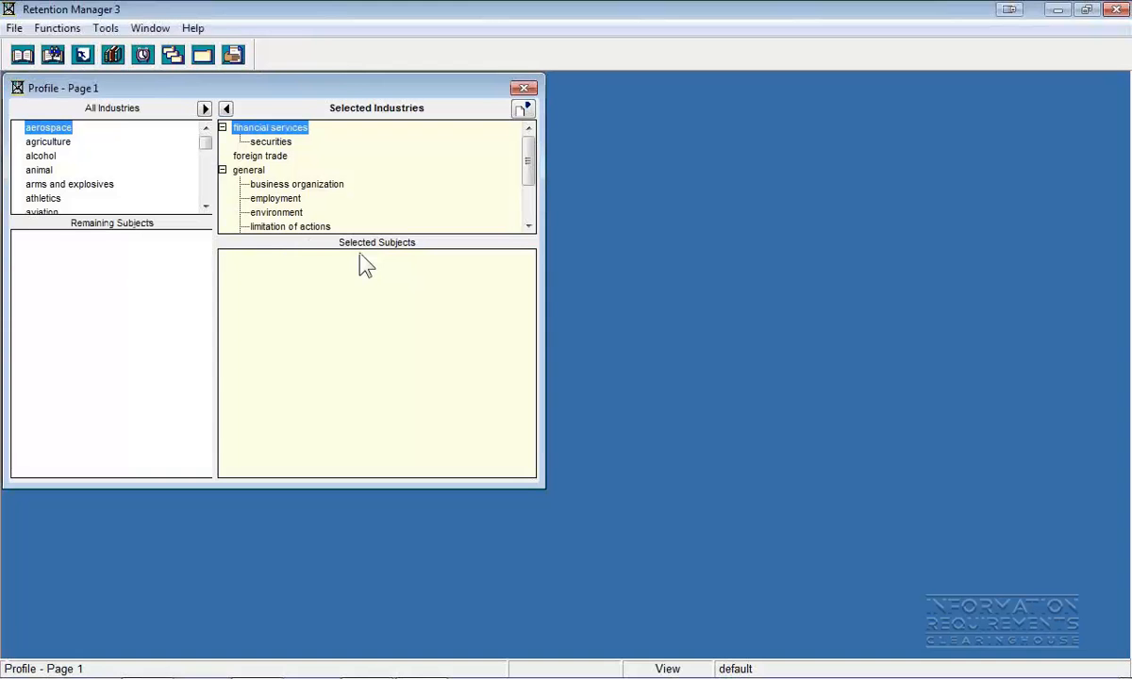
scroll(208, 198, "down", 4)
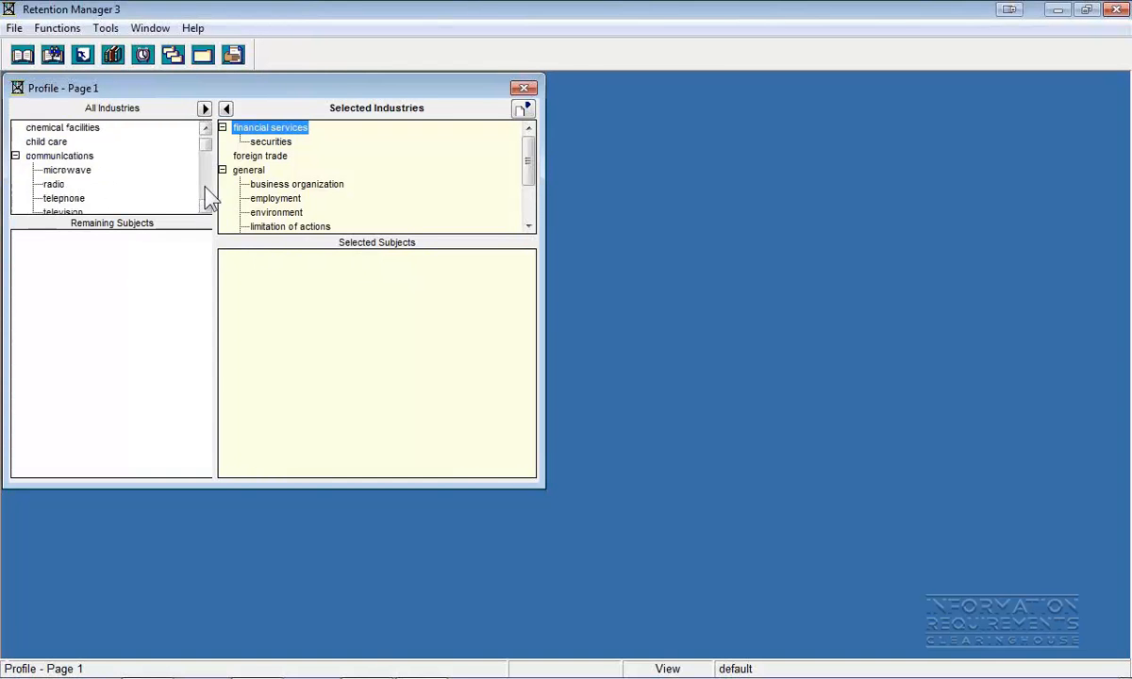
scroll(207, 198, "down", 8)
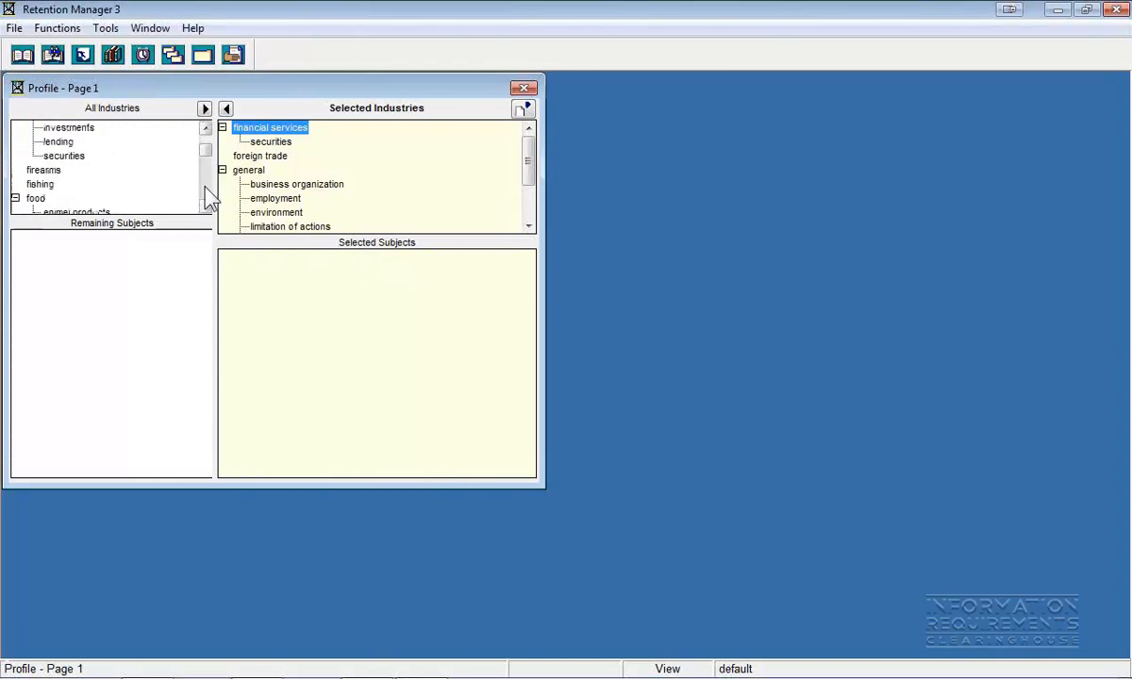
scroll(207, 198, "down", 8)
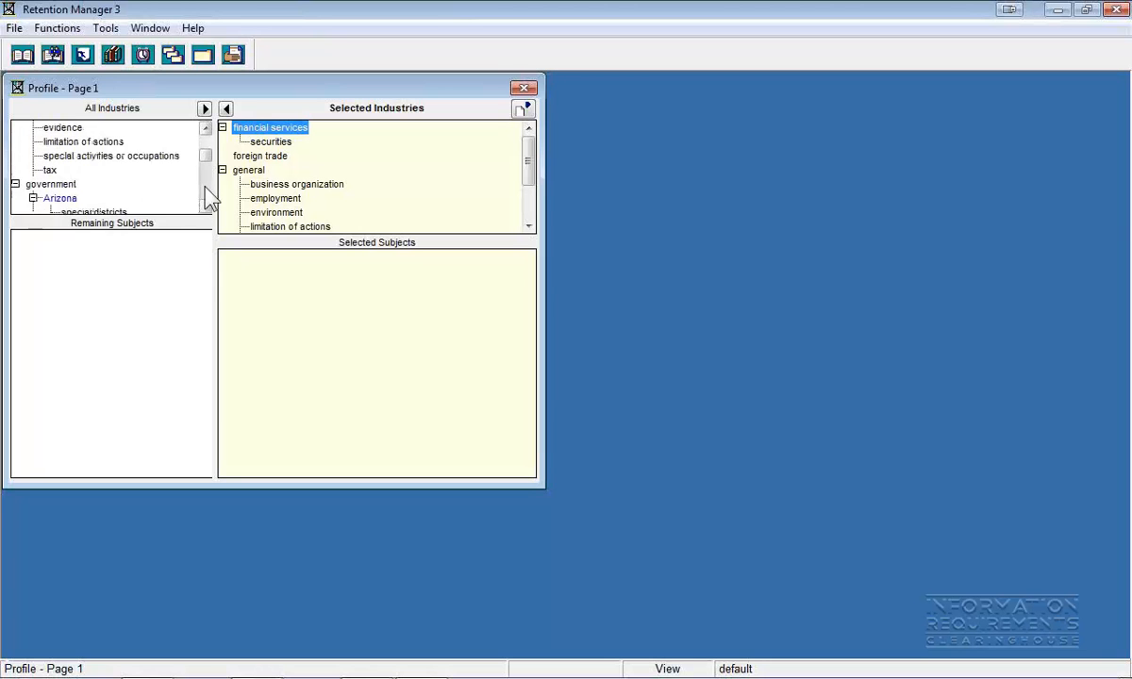
scroll(208, 198, "down", 4)
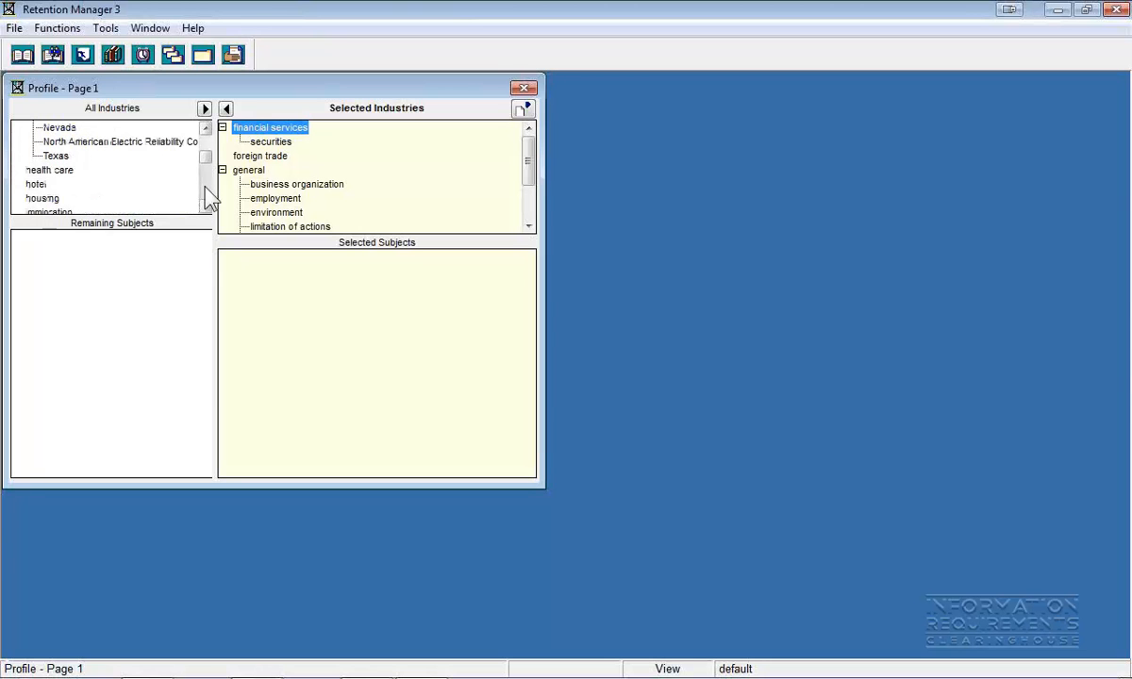
left_click(56, 171)
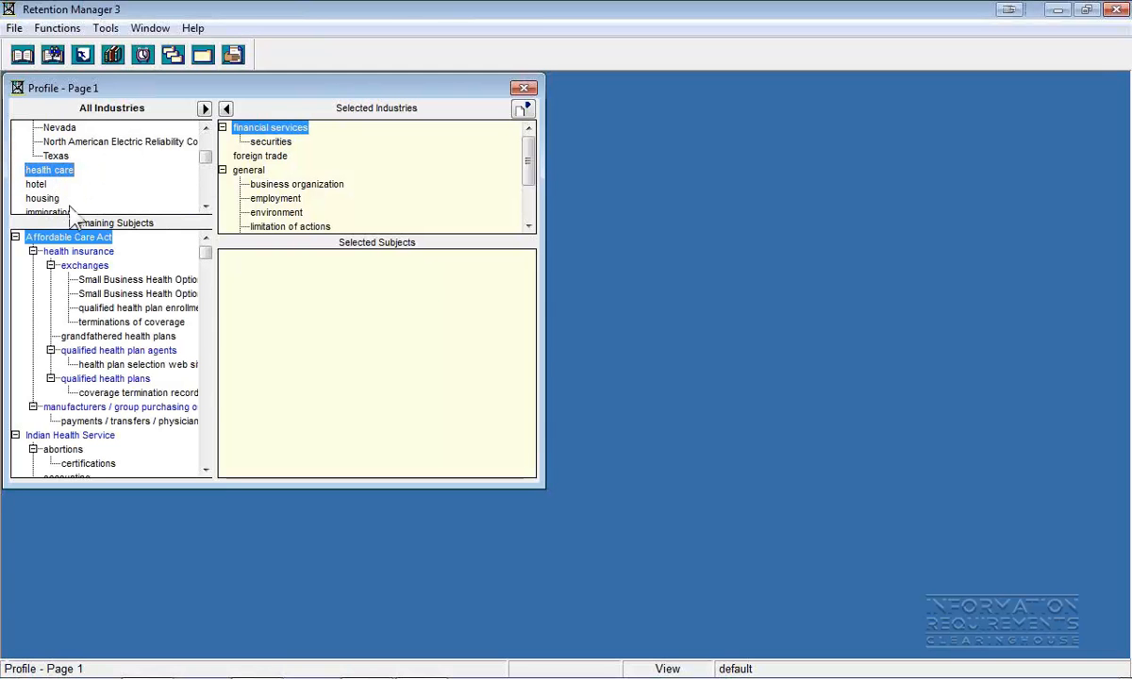
left_click(208, 450)
left_click(209, 452)
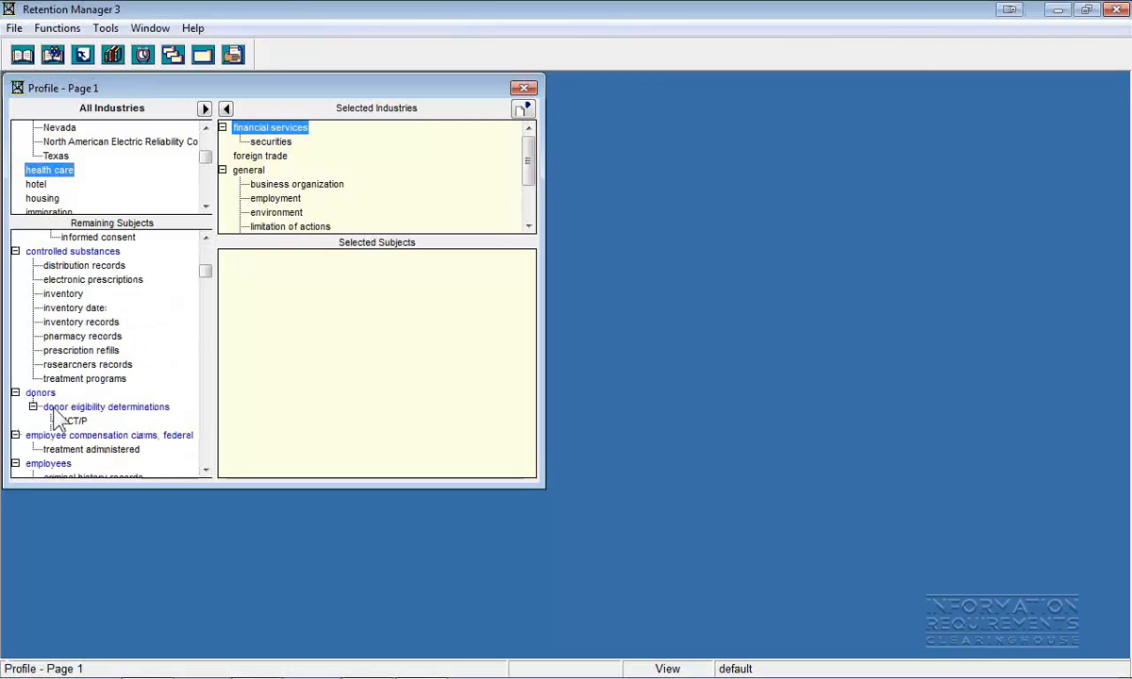
left_click(206, 453)
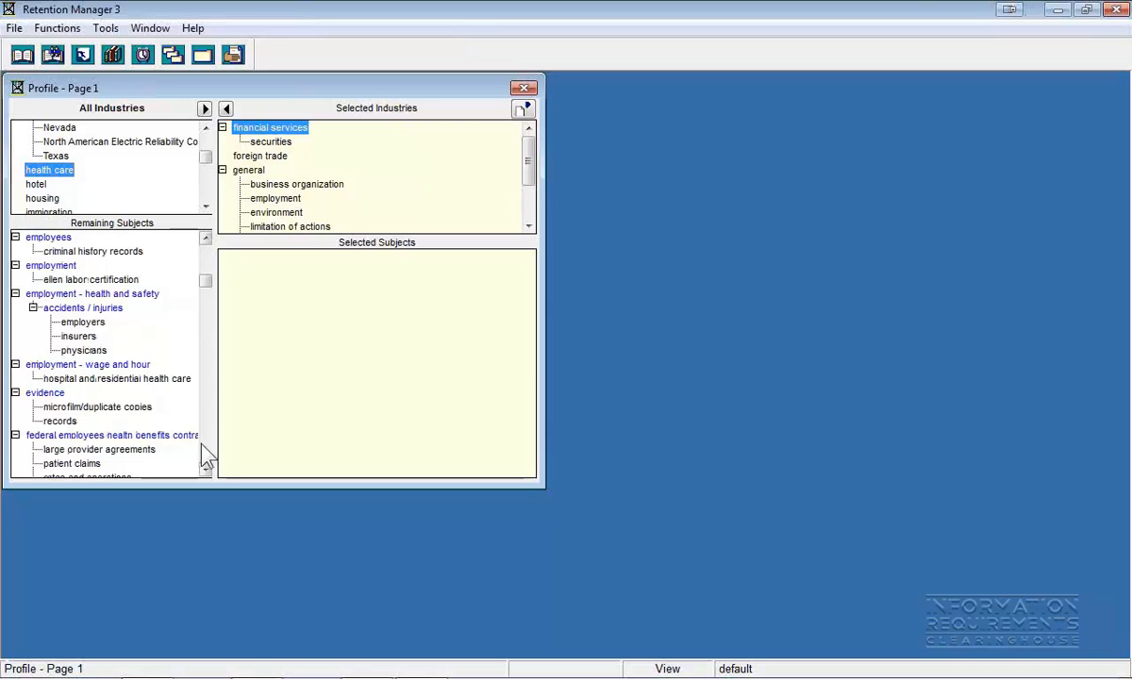
left_click(208, 453)
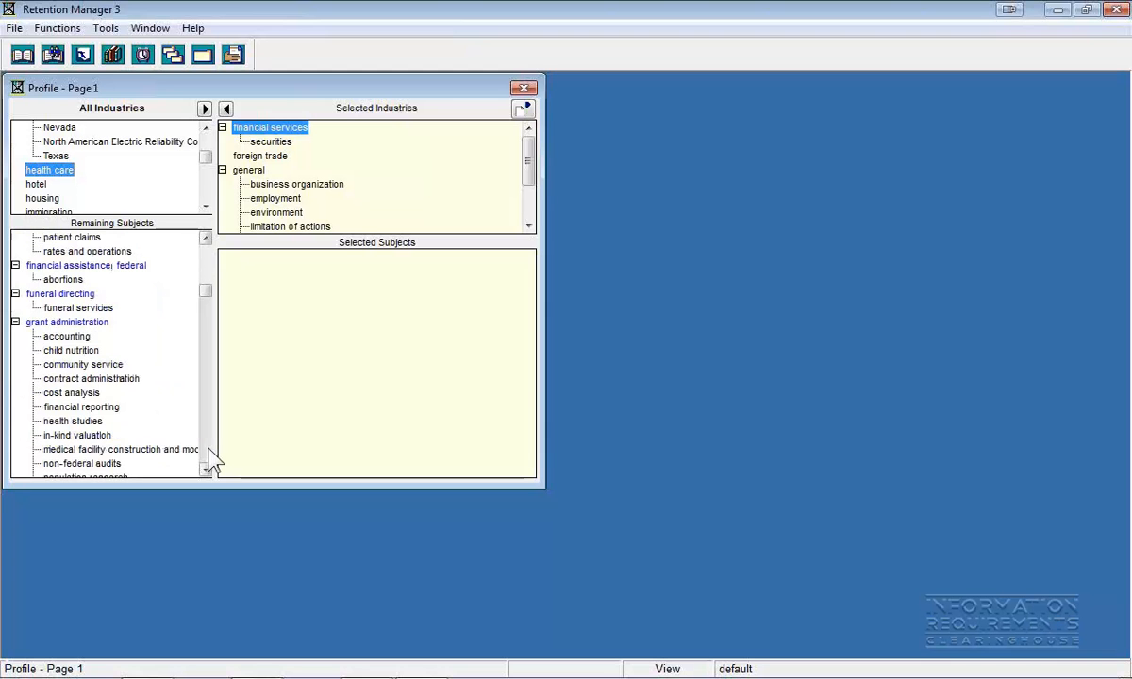
left_click(208, 452)
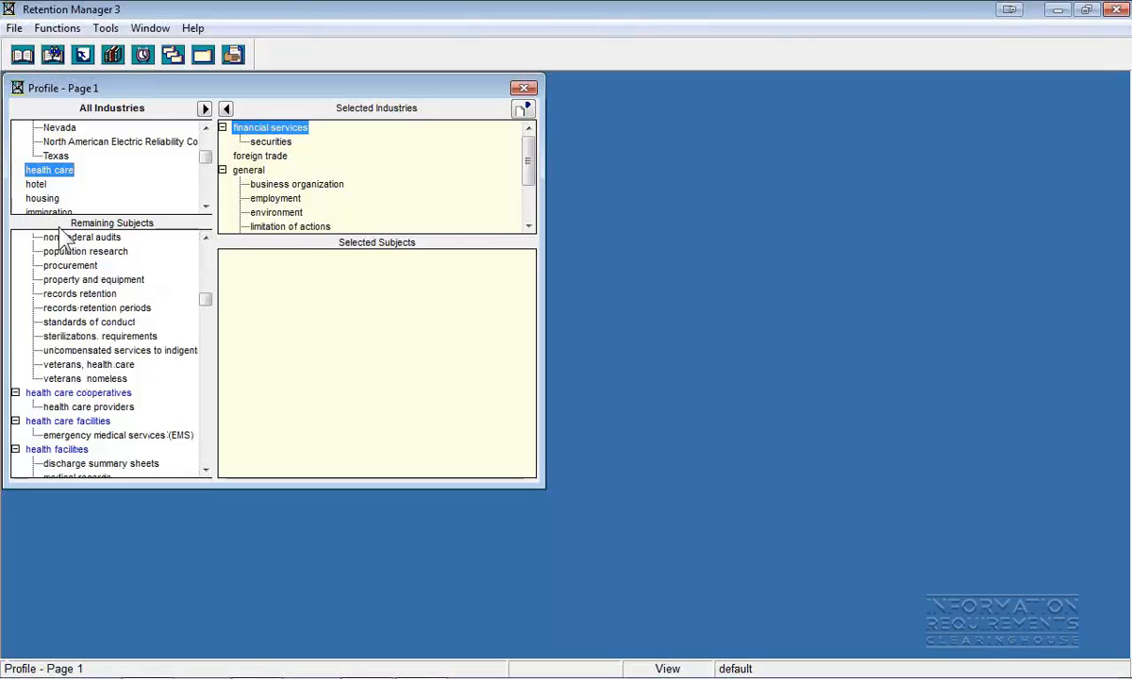
right_click(48, 179)
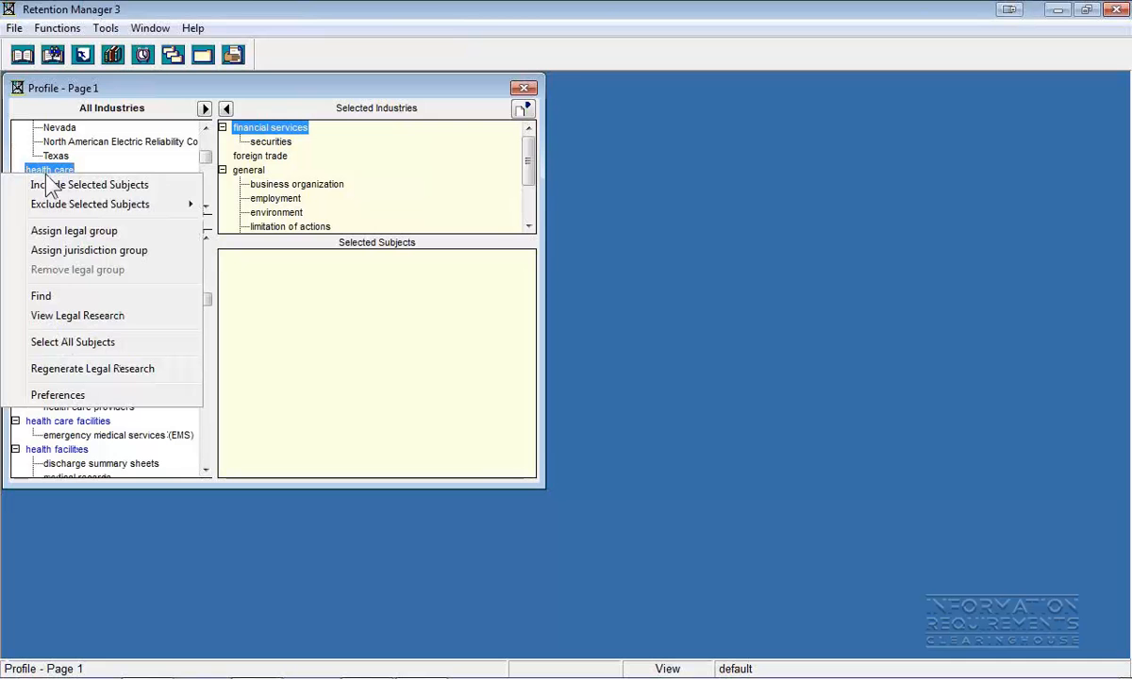
left_click(72, 317)
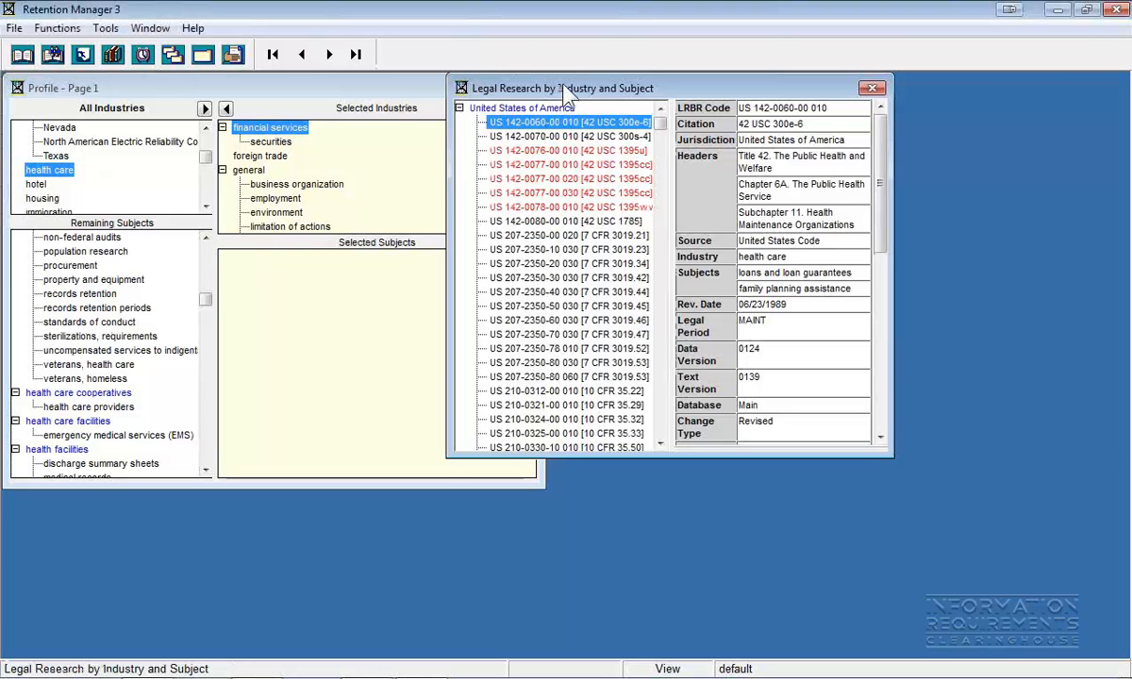
left_click_drag(564, 92, 674, 81)
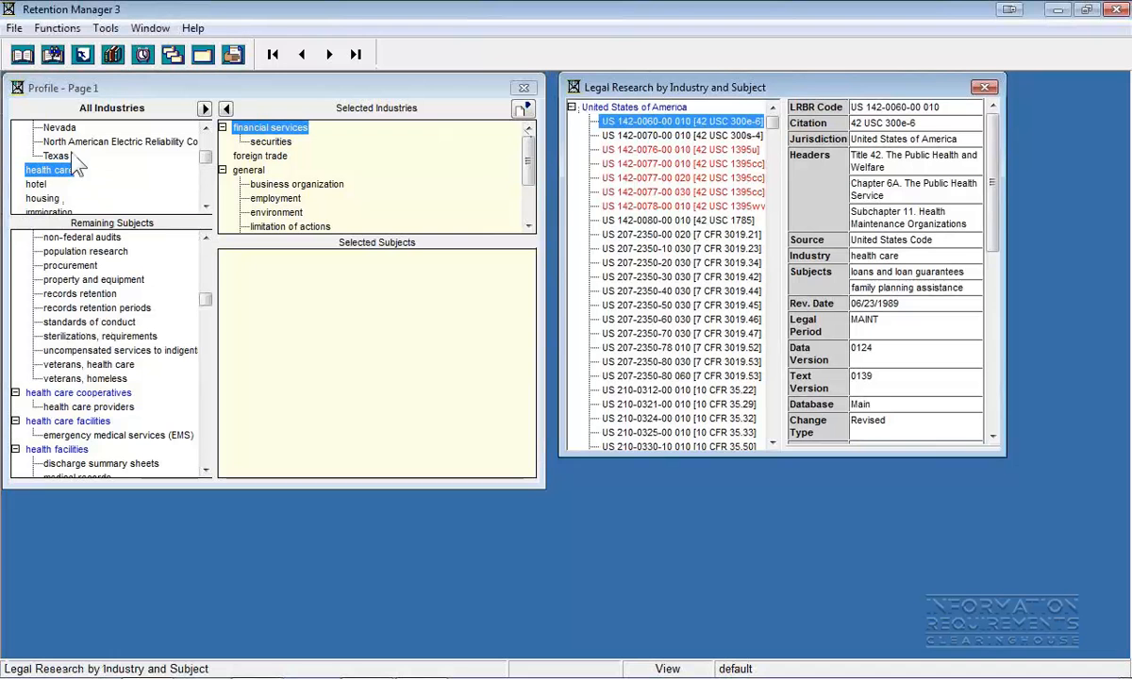
left_click(773, 426)
left_click(774, 426)
left_click(773, 426)
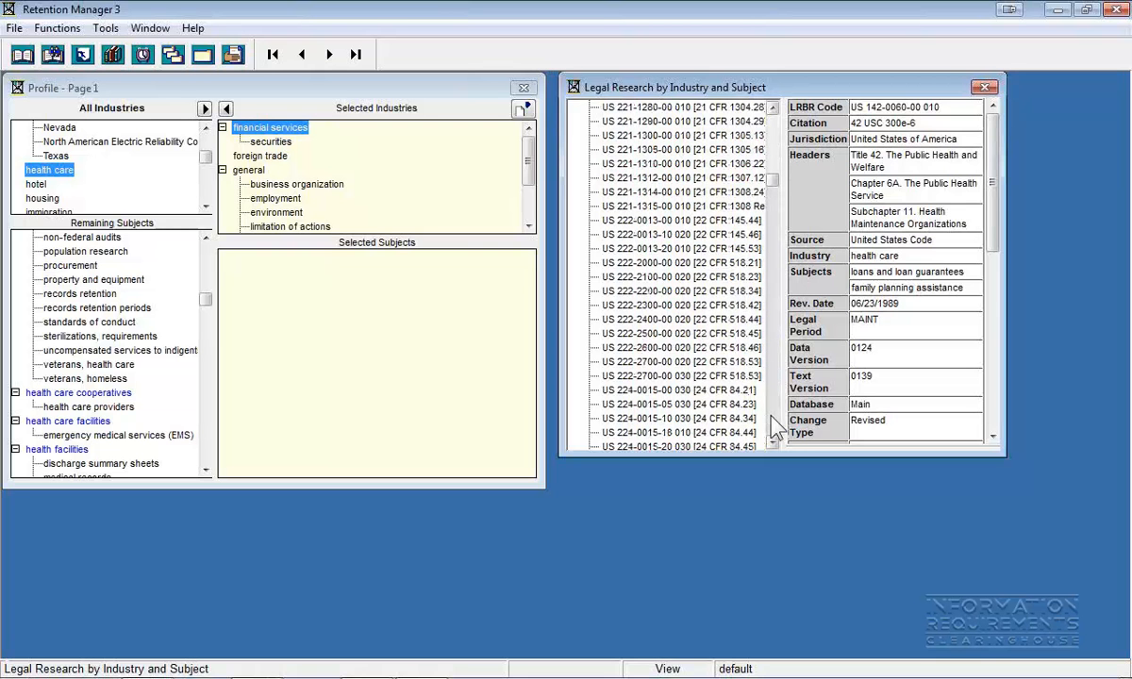
left_click(772, 426)
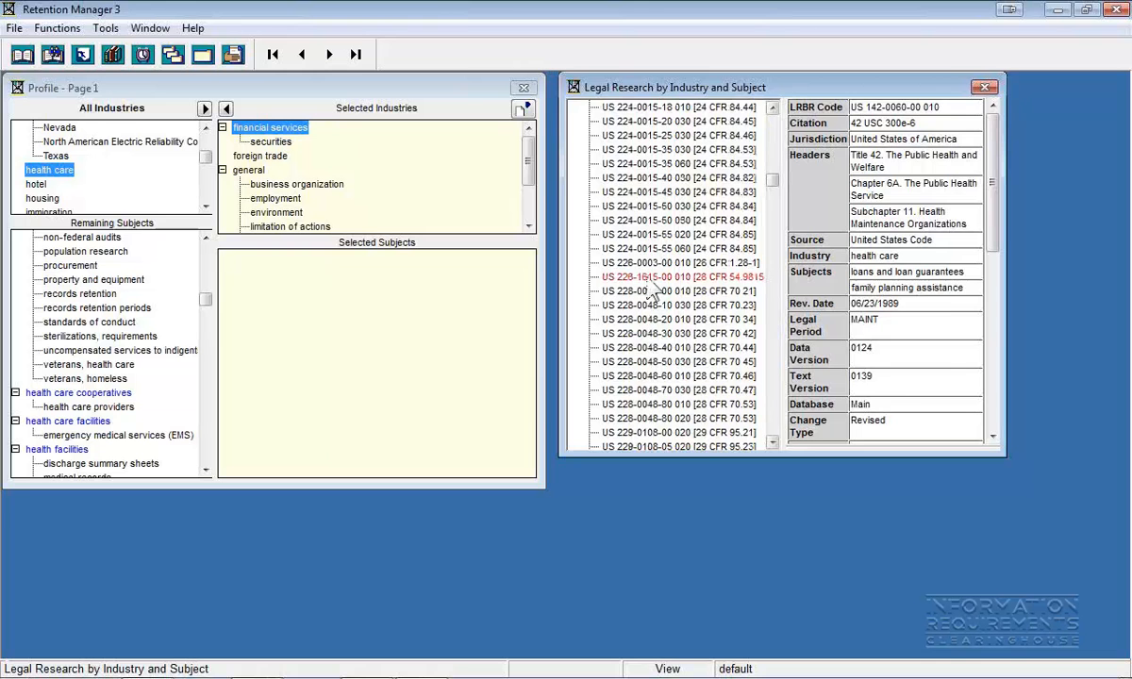
left_click(611, 193)
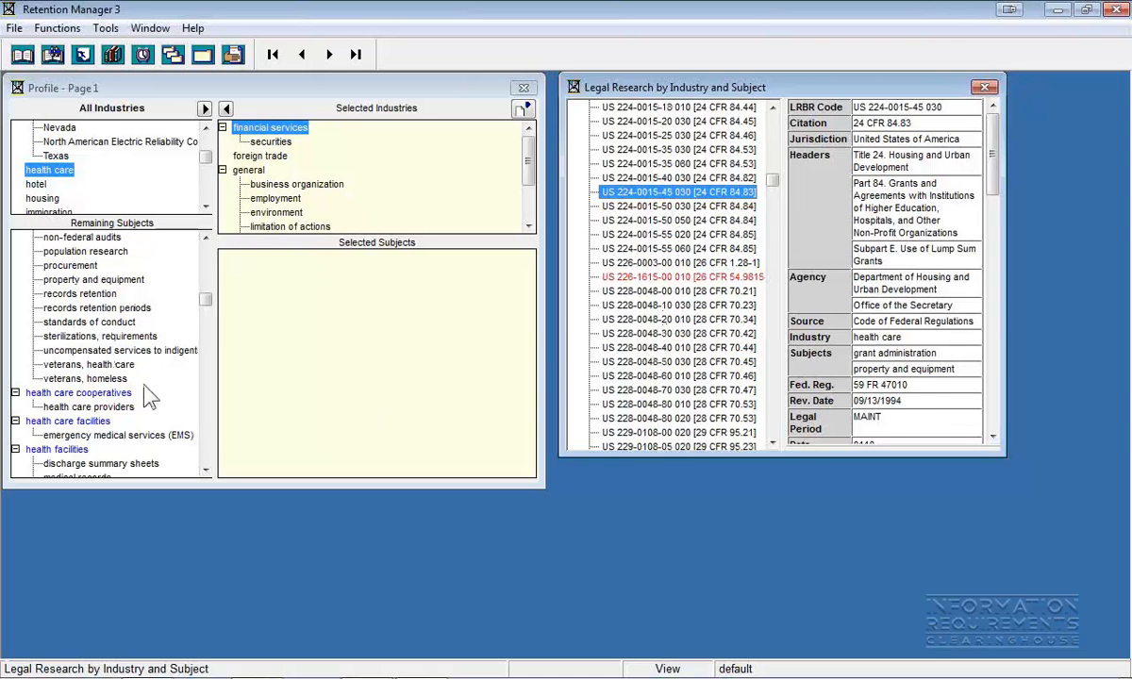
- View the legal research for health care providers under health care cooperatives, and close the research window
left_click(118, 409)
left_click(120, 413)
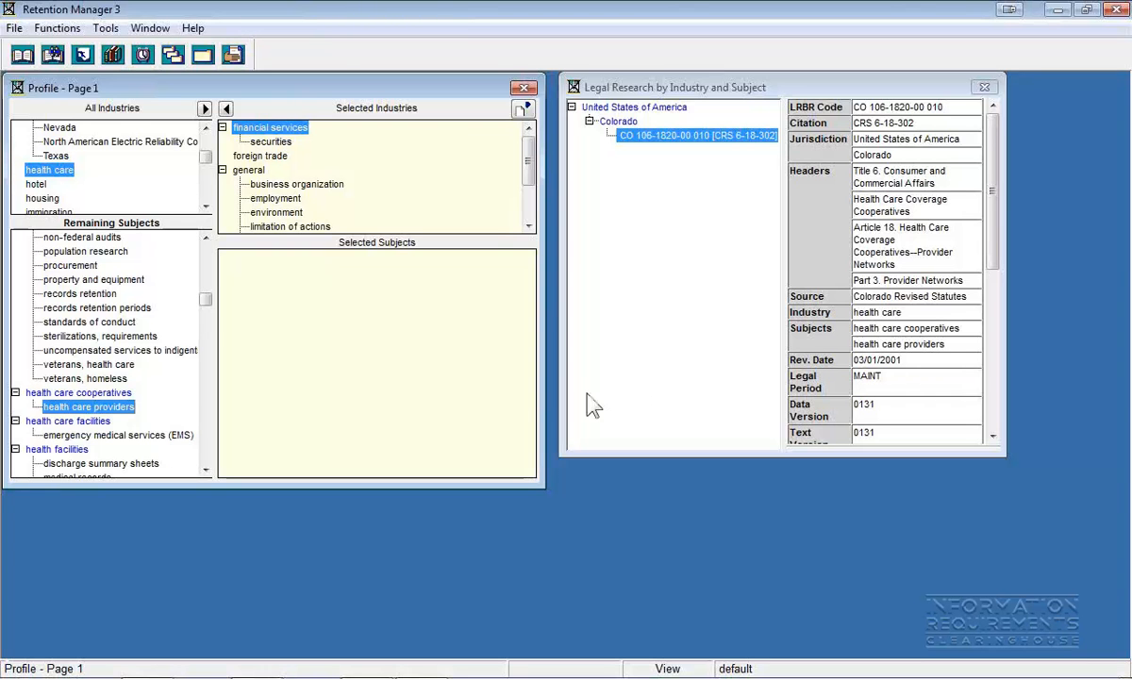
left_click(984, 87)
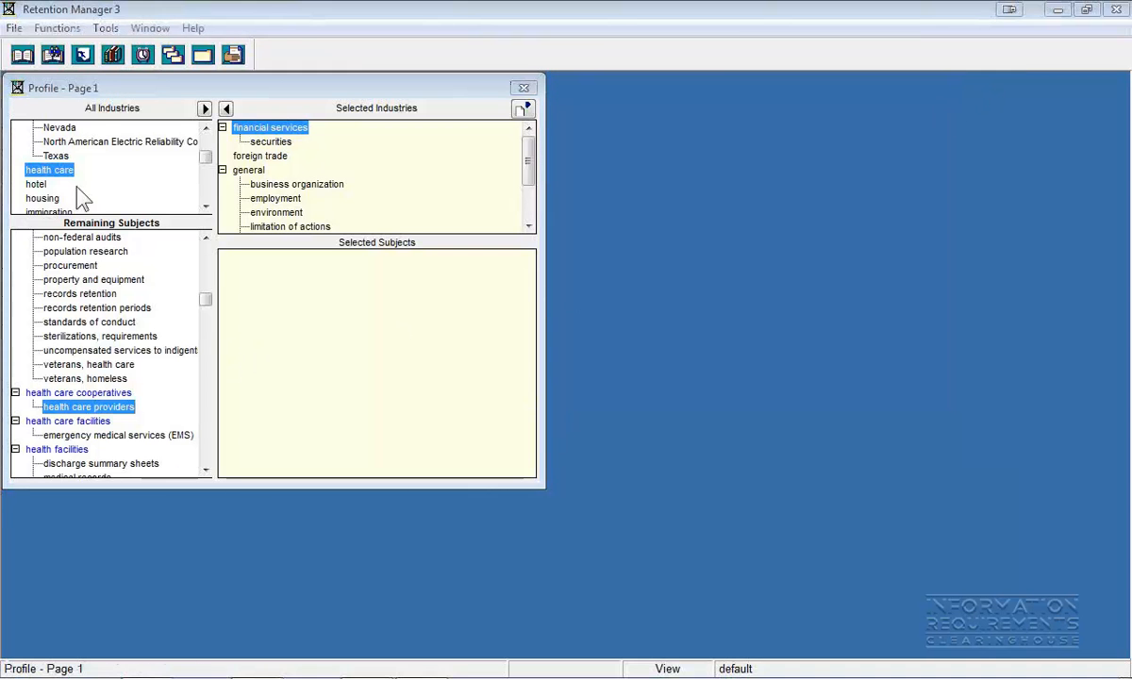
- Select every remaining health care subject, from Affordable Care Act through the veteran care clinical records, and include them in the profile
left_click(47, 171)
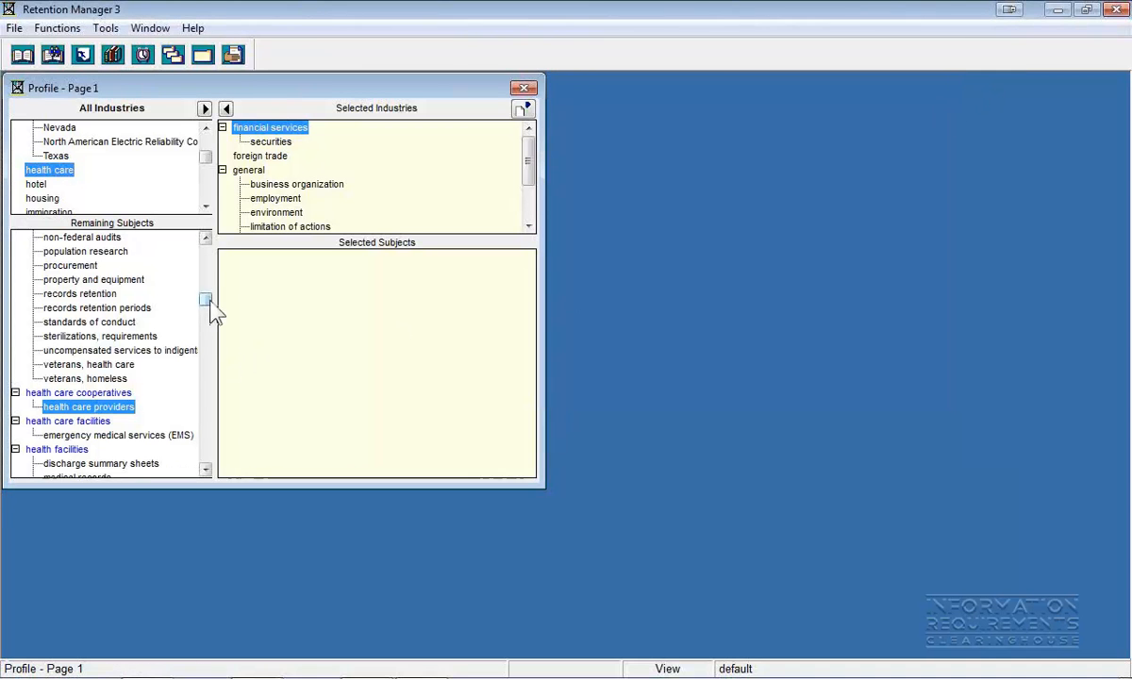
left_click_drag(206, 301, 212, 253)
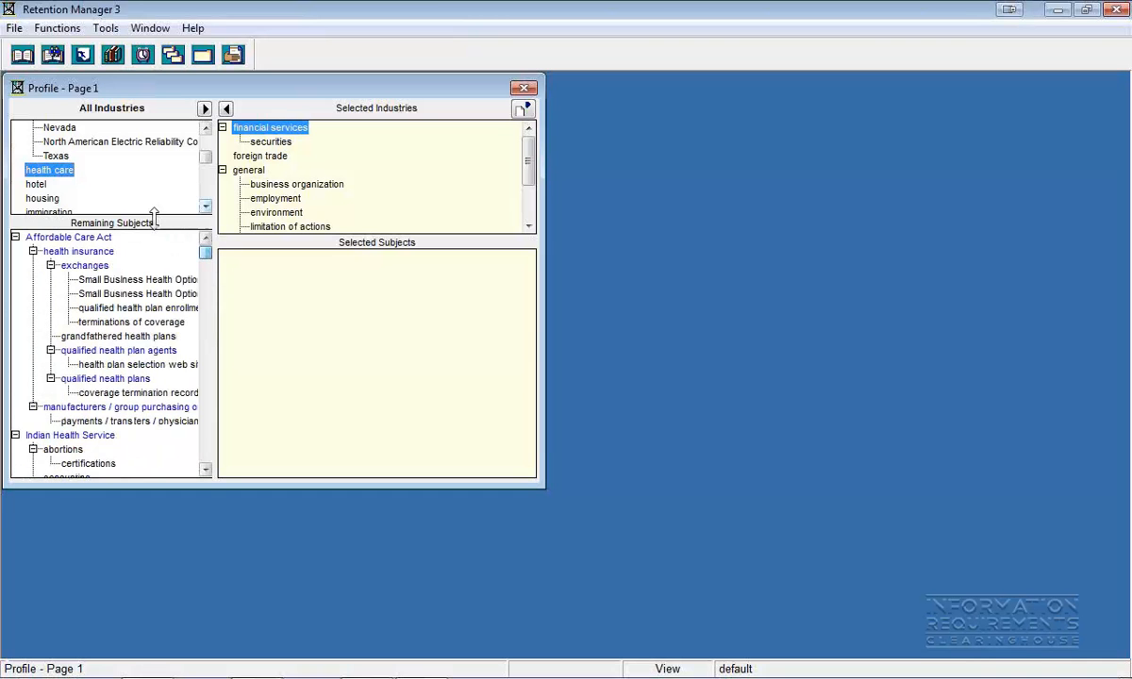
left_click(72, 238)
left_click_drag(210, 255, 209, 483)
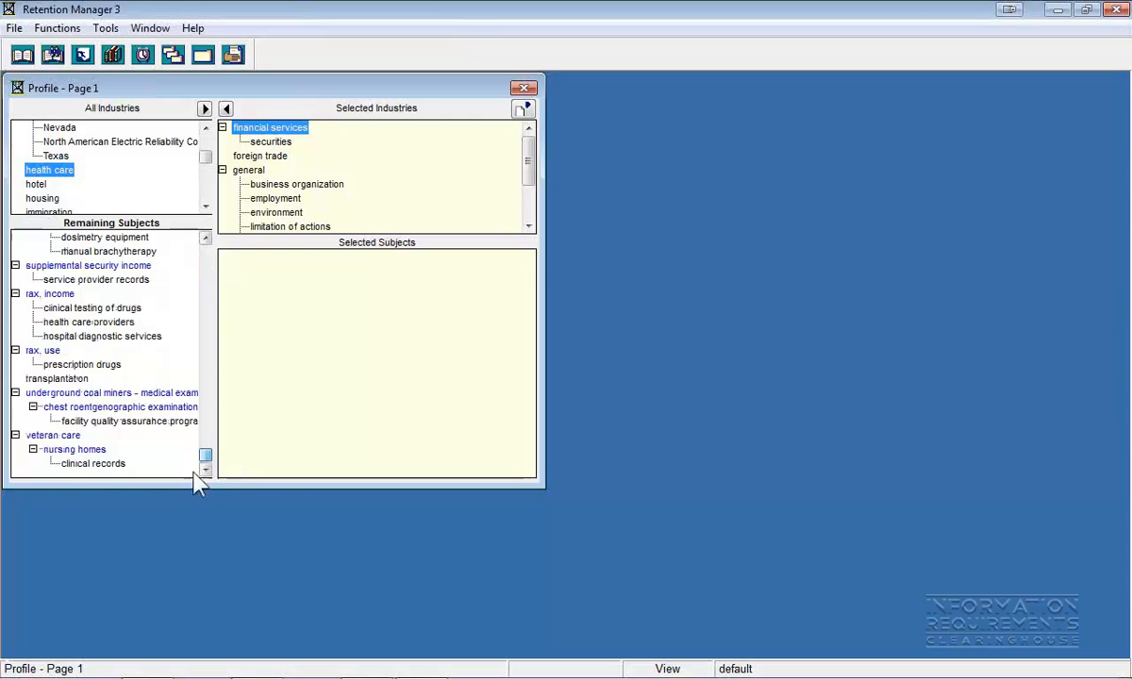
left_click(104, 465, "shift")
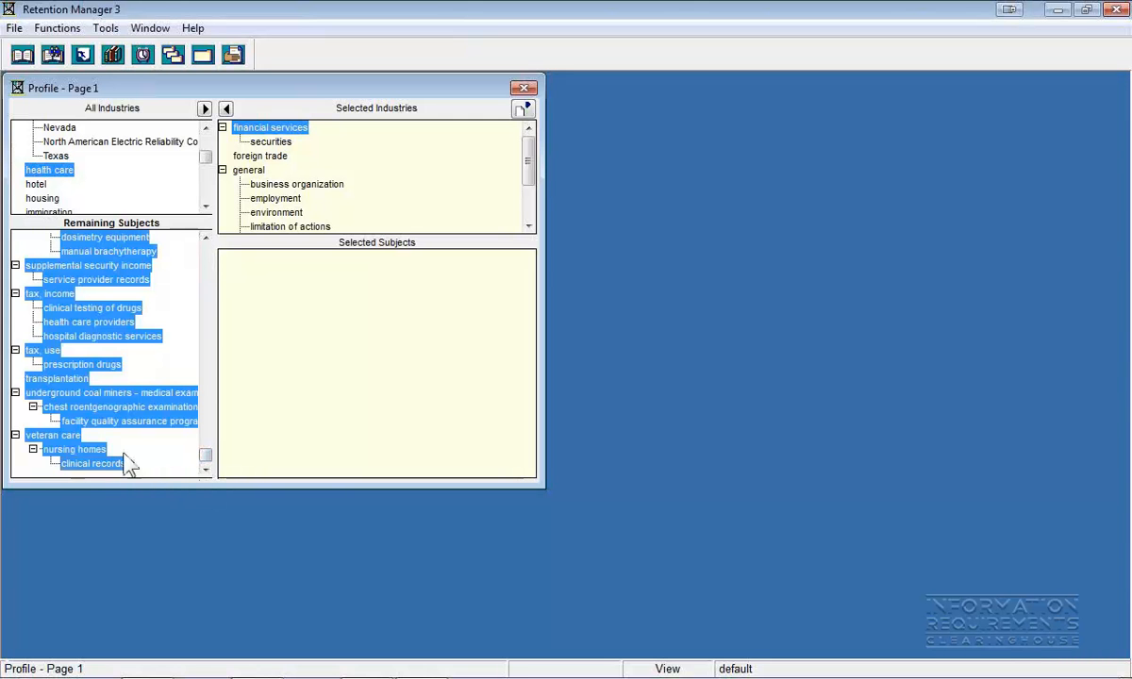
left_click(205, 110)
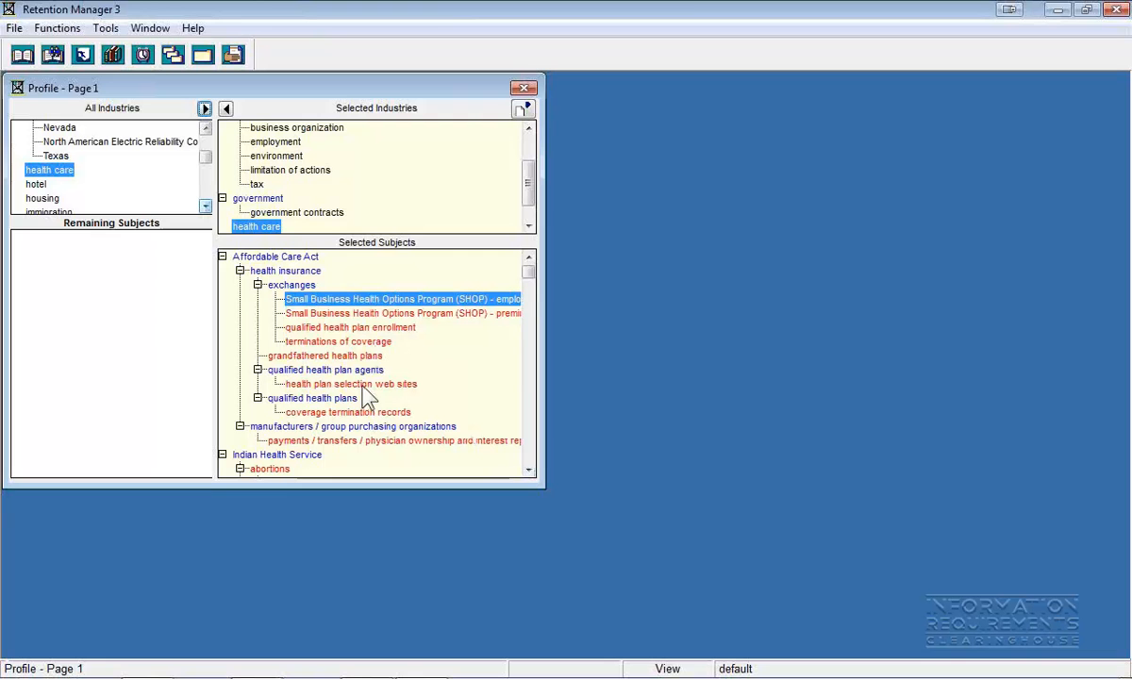
- Go to the profile's second page and open the legal group assignment for all selected health care subjects
left_click(518, 107)
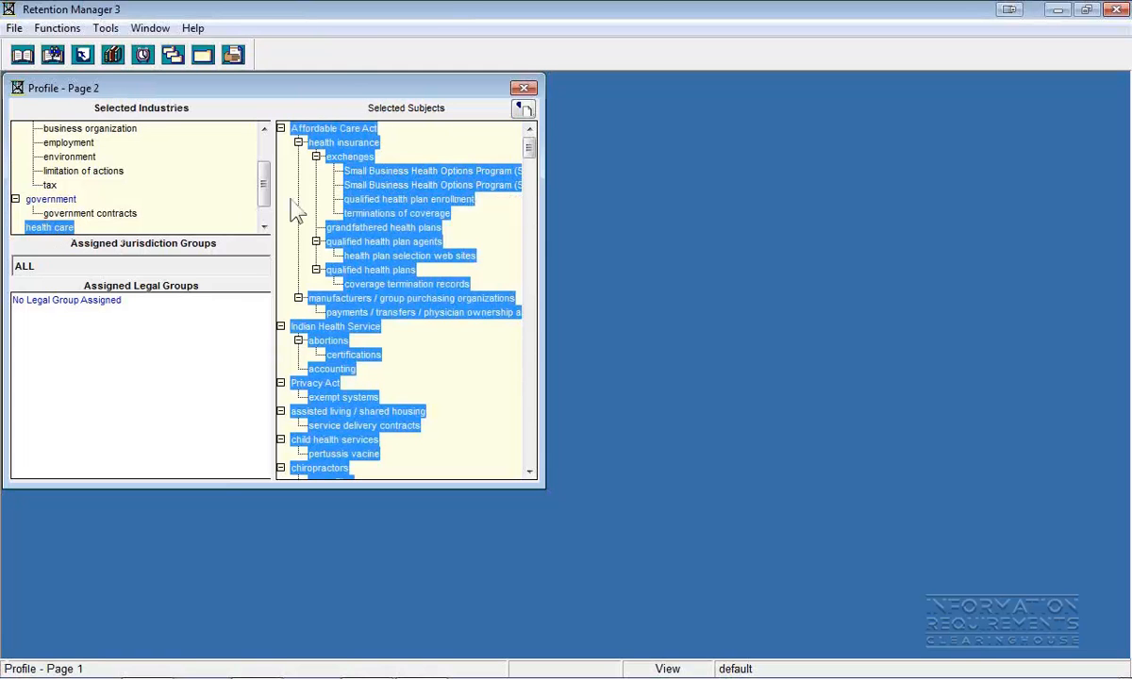
right_click(424, 152)
left_click(396, 209)
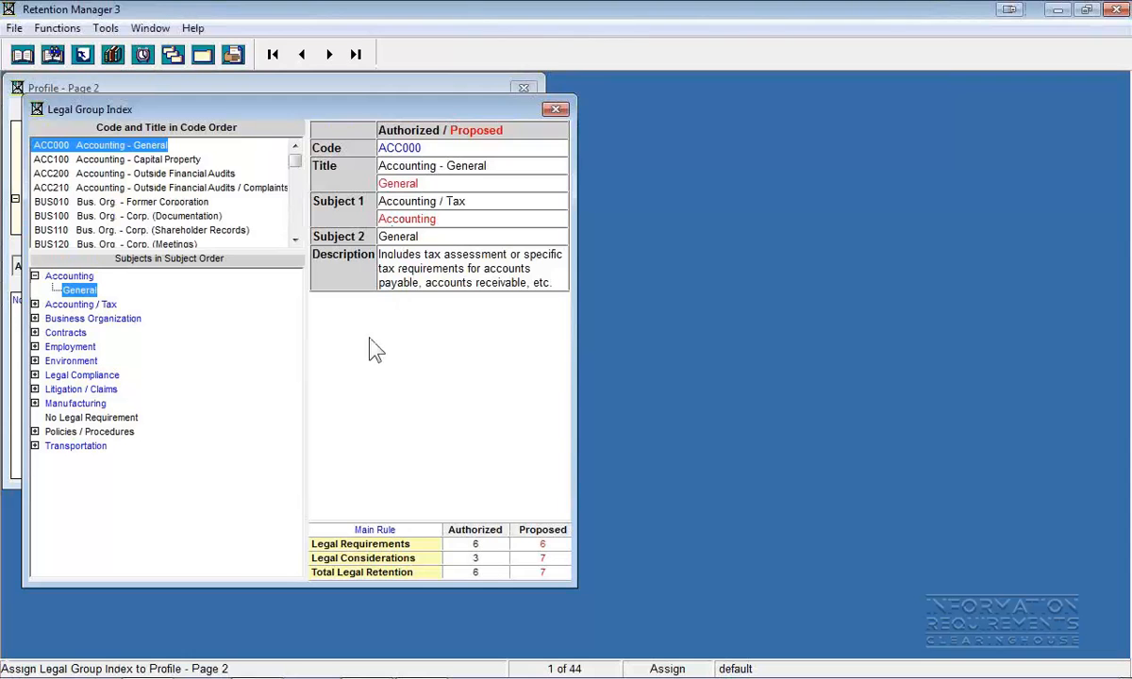
- Add a new legal group with code HC000 and subject Health Care, and save it, ignoring all spelling flags on the code
right_click(369, 337)
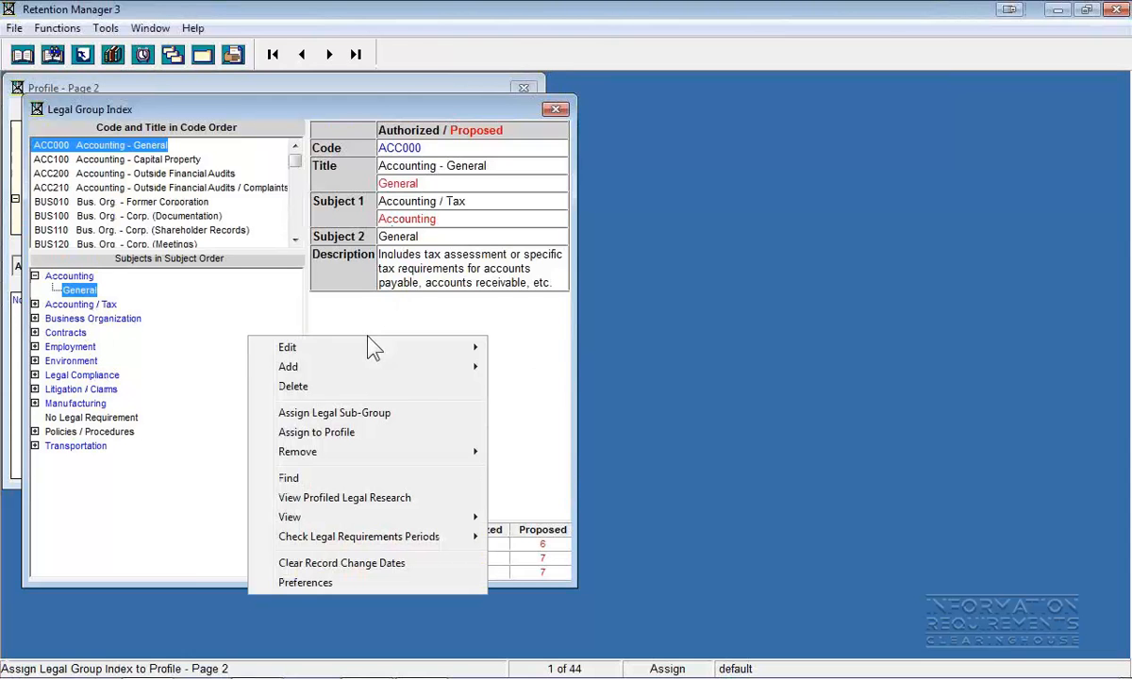
mouse_move(411, 368)
left_click(519, 367)
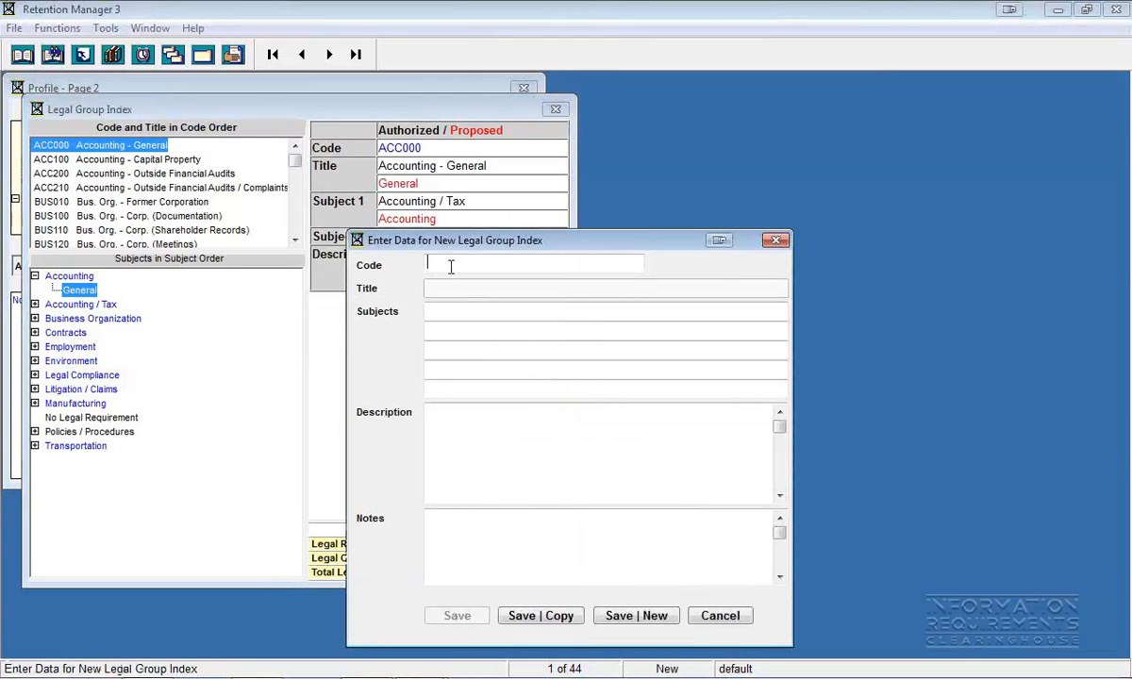
type("H")
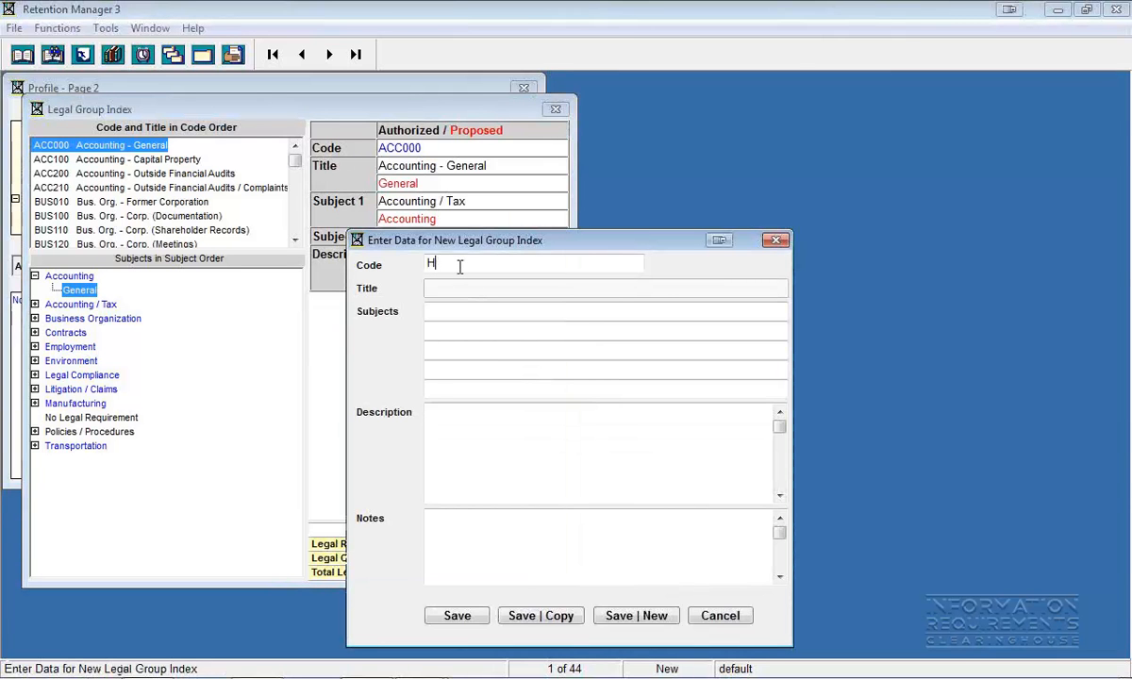
type("C000")
left_click(461, 613)
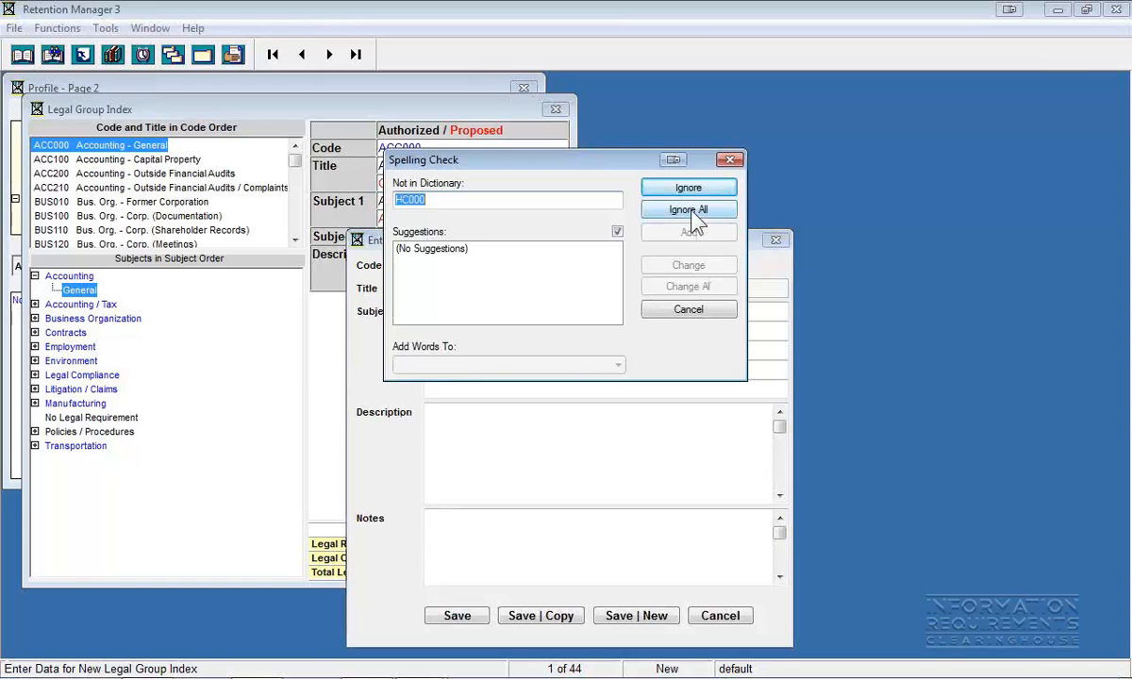
left_click(690, 209)
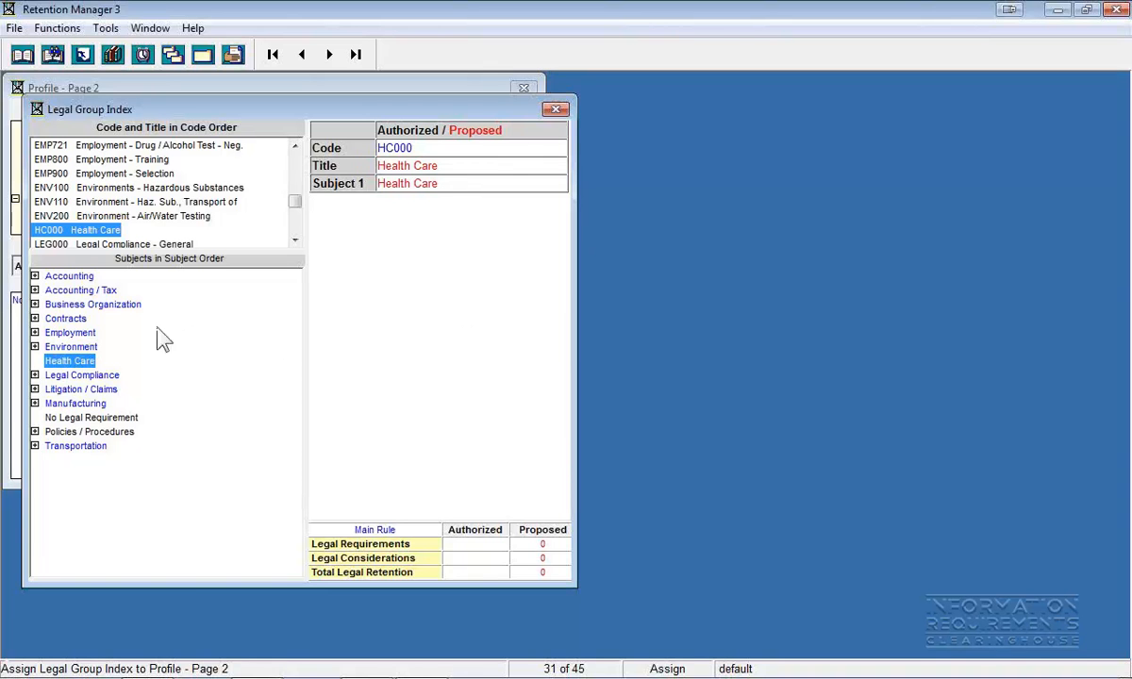
- Assign legal group HC000 Health Care to the selected subjects and check its assignment on the coverage termination records subject
double_click(59, 360)
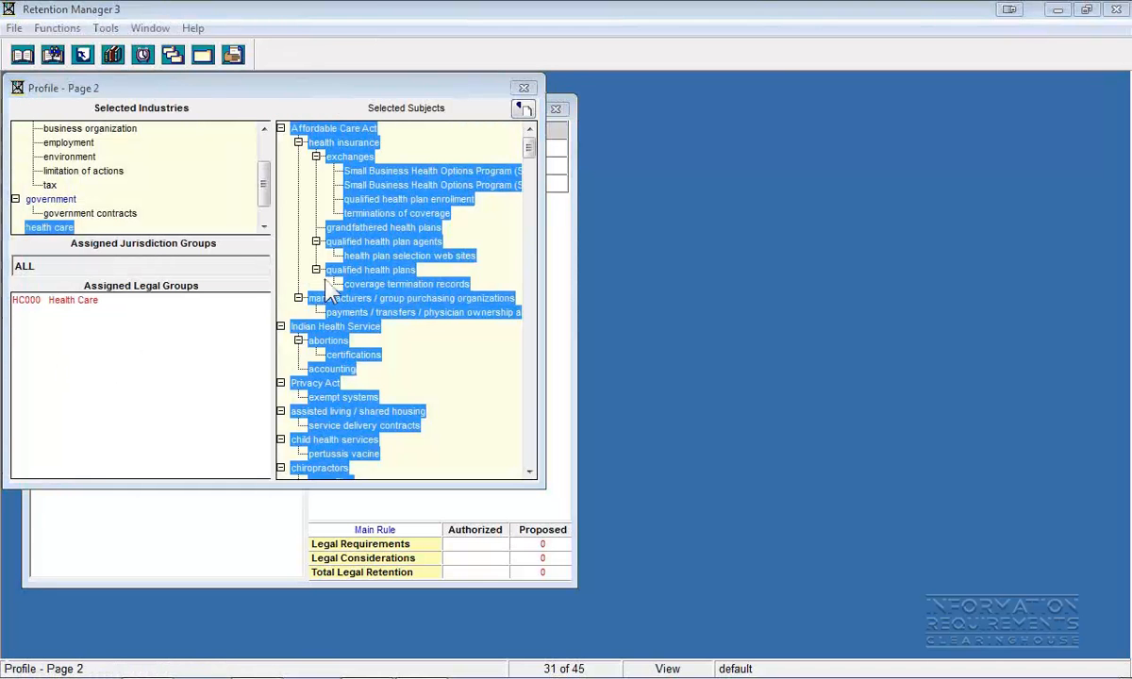
left_click(363, 211)
left_click(370, 286)
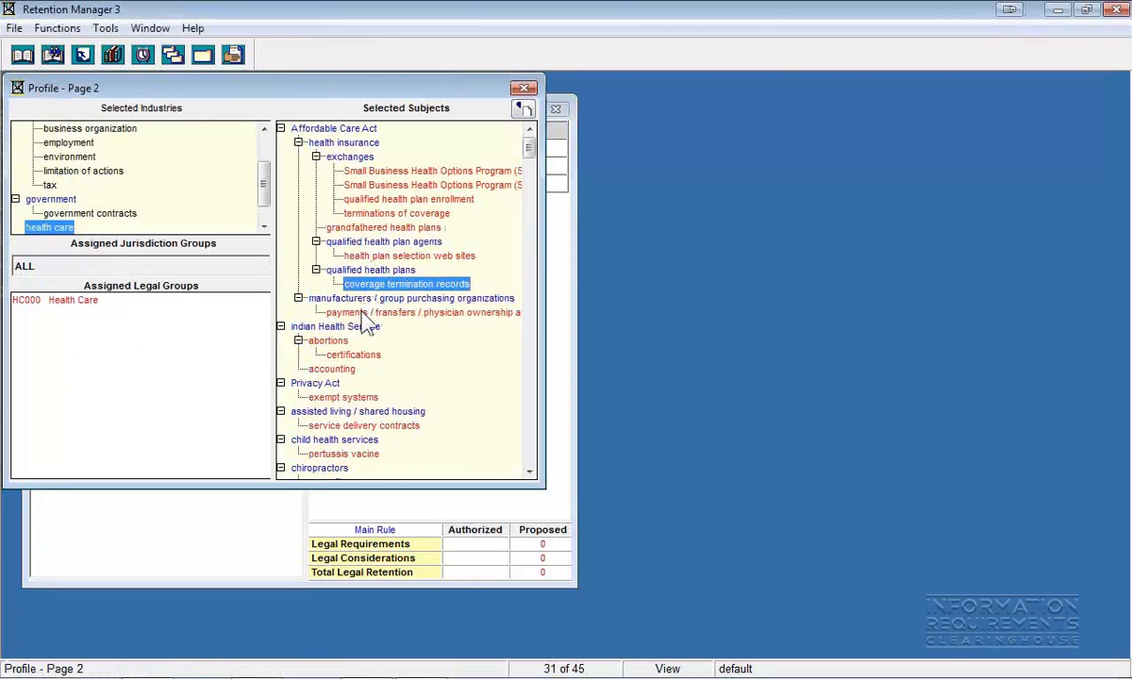
- Close the profile, saving the changes and regenerating the profile
left_click(525, 91)
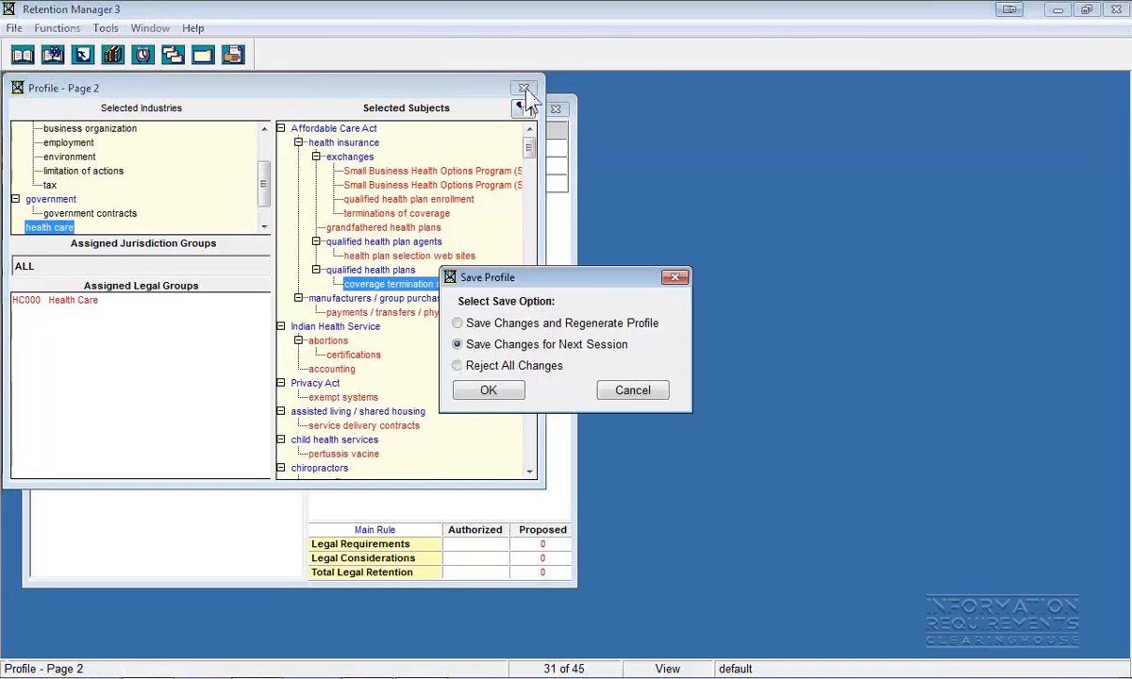
left_click(468, 322)
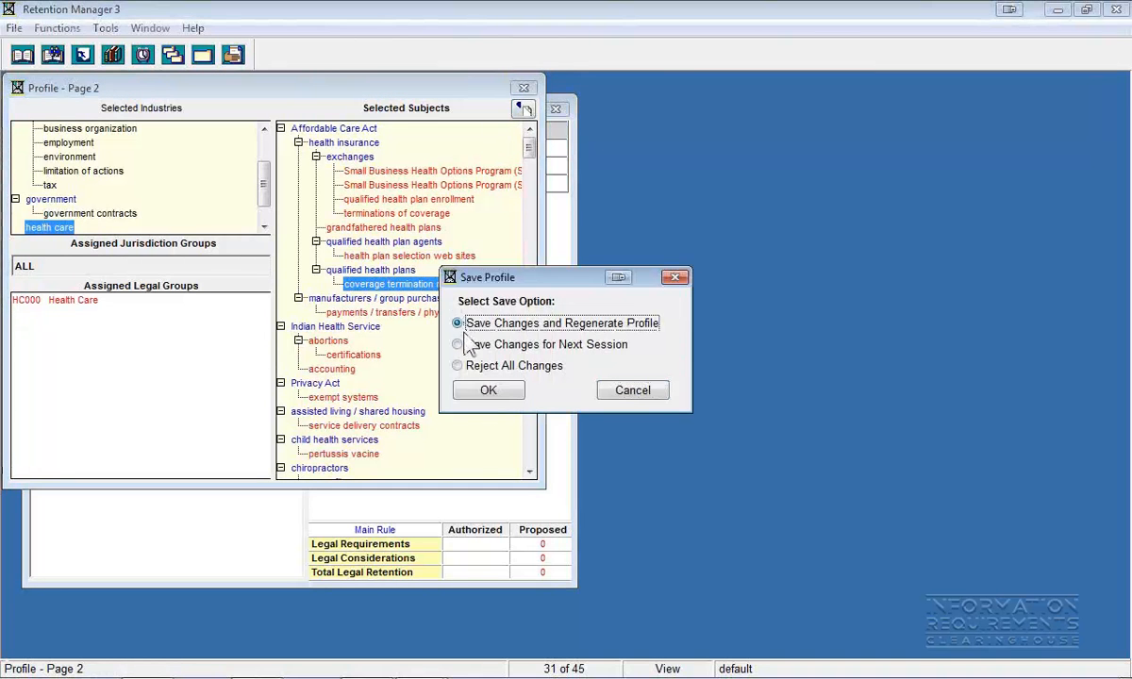
left_click(486, 391)
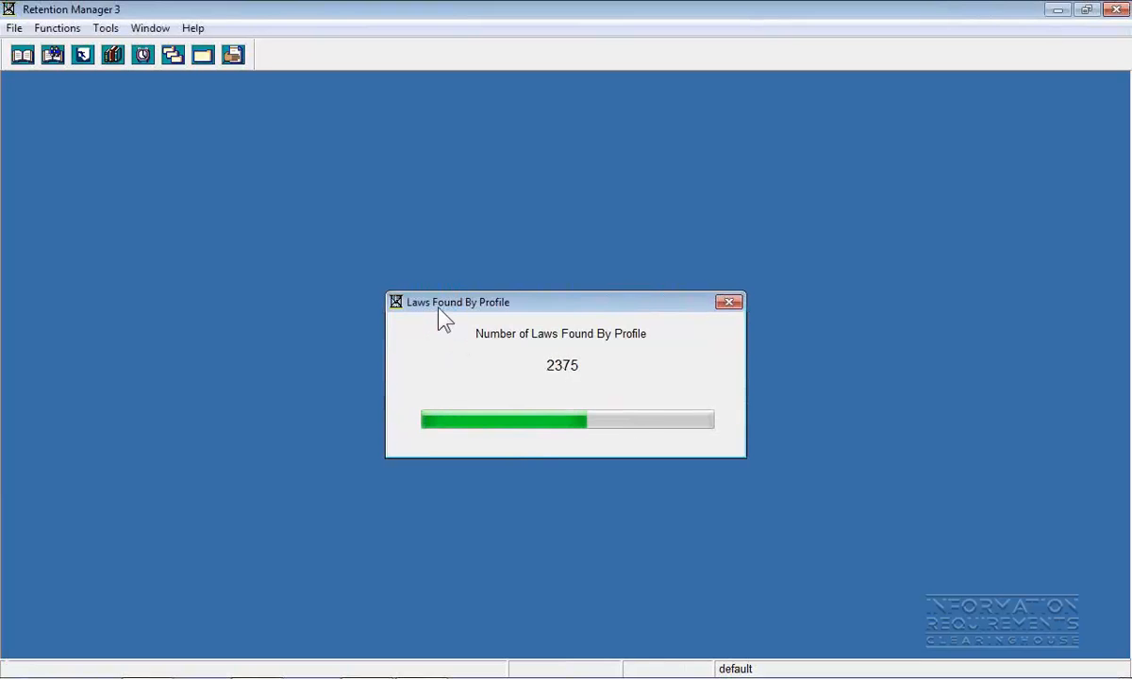
- Open the Legal Group Index, display the profiled legal research for HC000 Health Care beside it, and close the meeting reminders
left_click(112, 56)
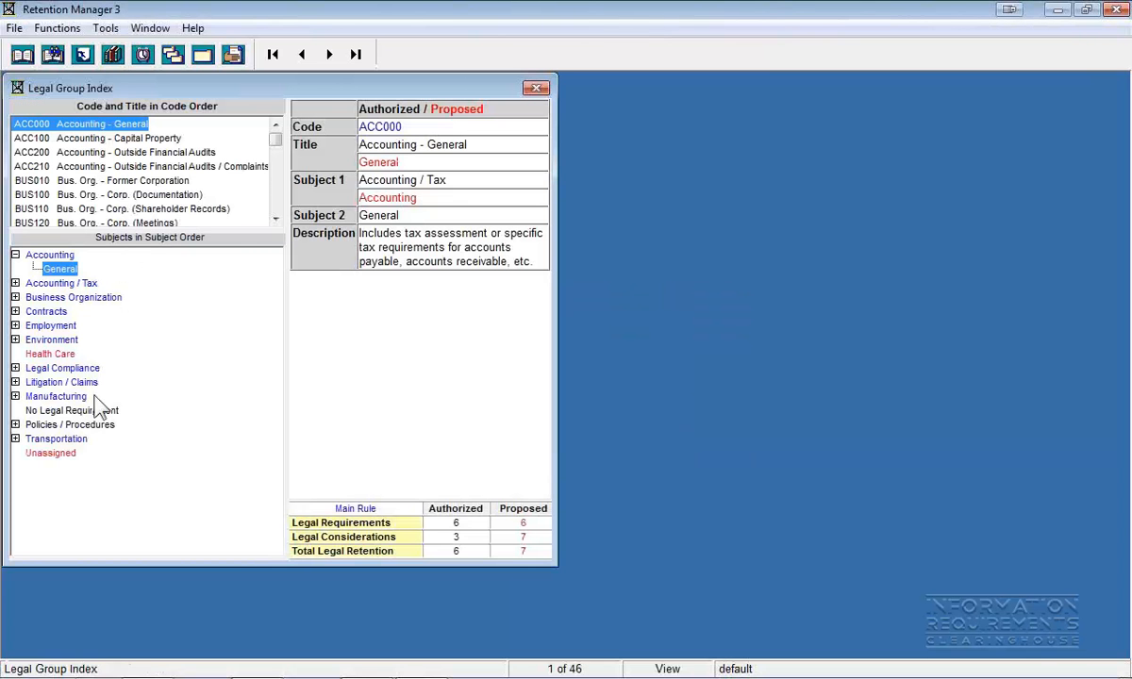
right_click(42, 355)
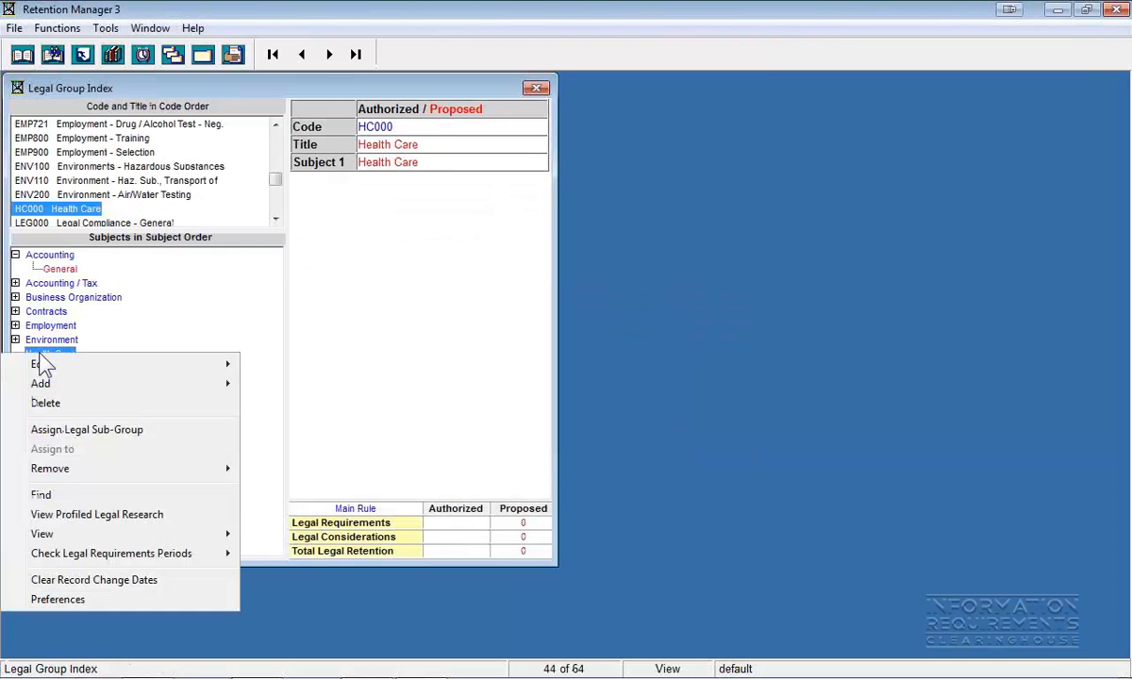
left_click(128, 516)
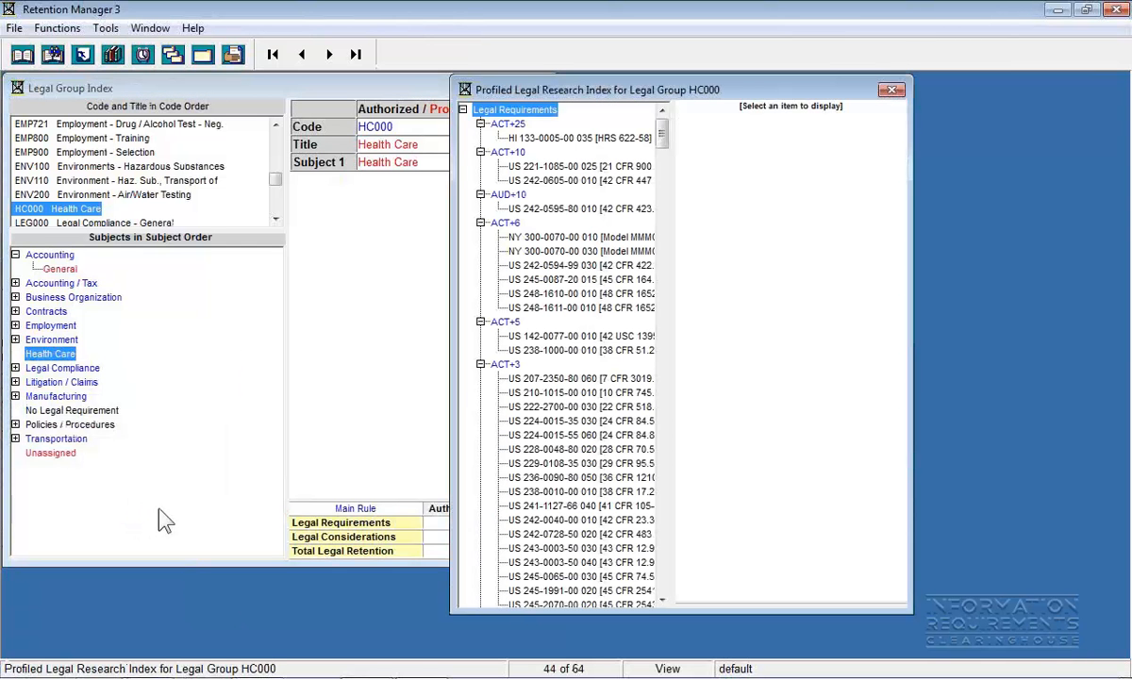
left_click_drag(646, 94, 785, 95)
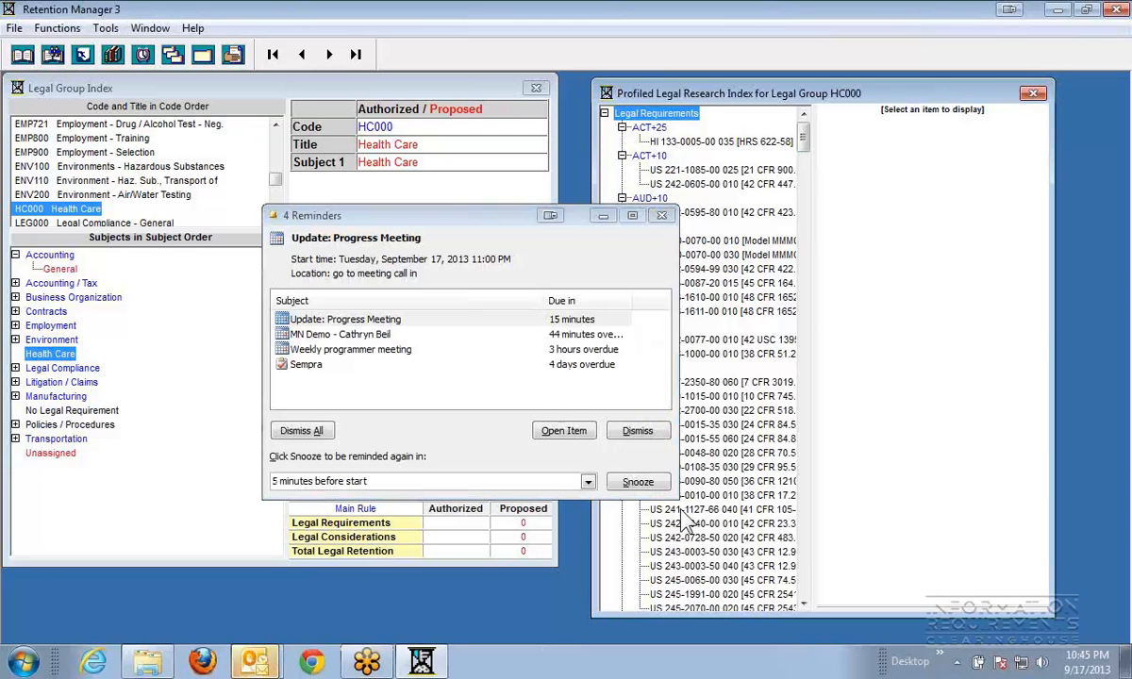
left_click(661, 215)
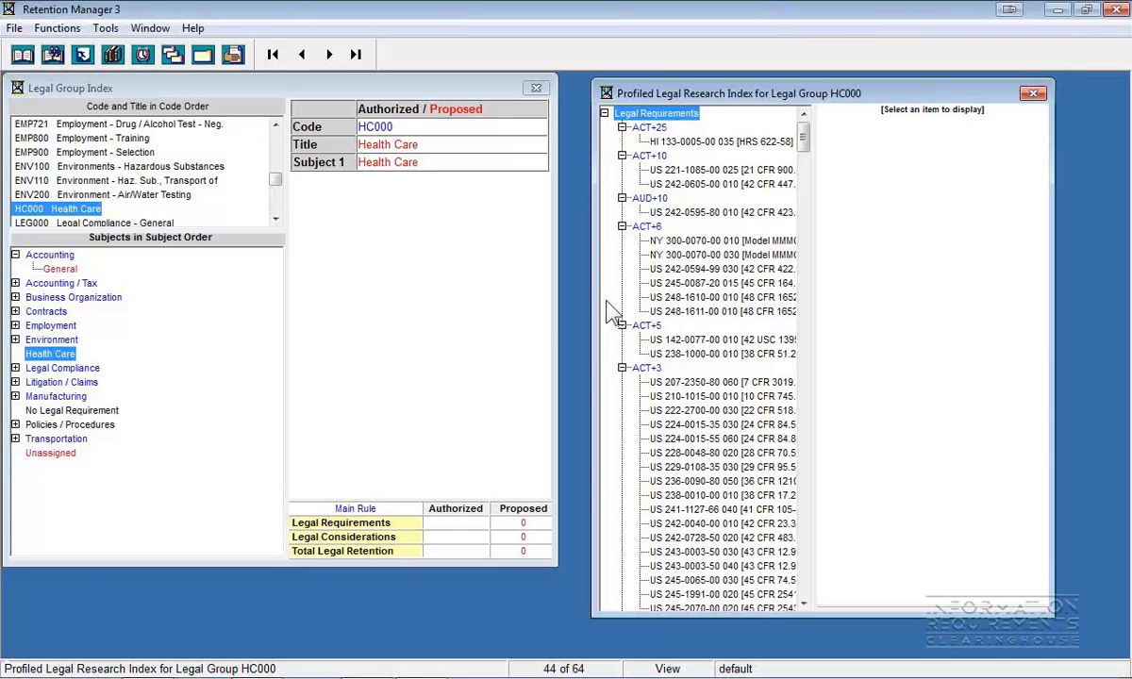
- Look through the legal requirements and legal considerations listed for legal group HC000, and close the Legal Group Index
left_click_drag(804, 139, 804, 563)
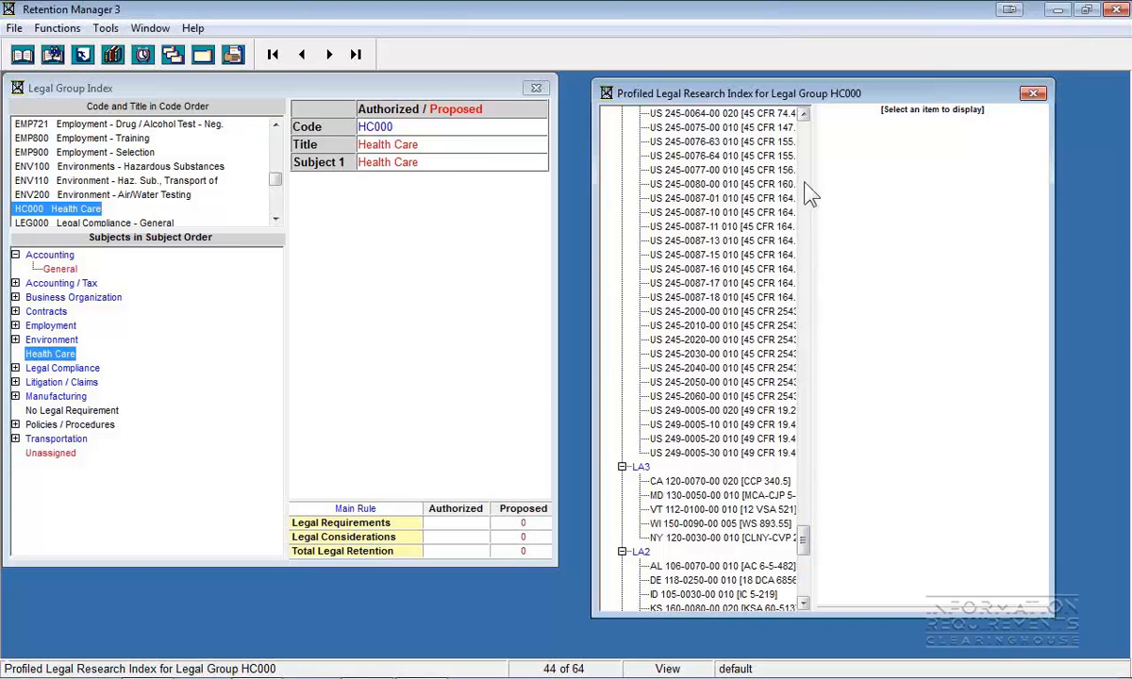
scroll(806, 134, "up", 10)
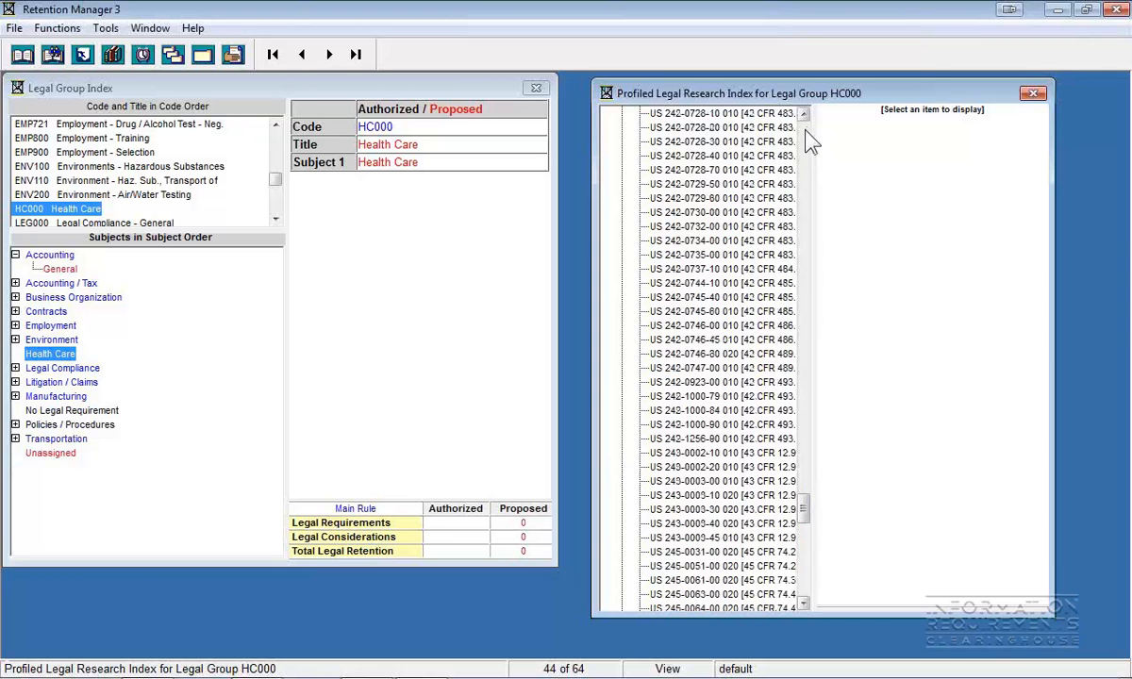
scroll(808, 139, "up", 5)
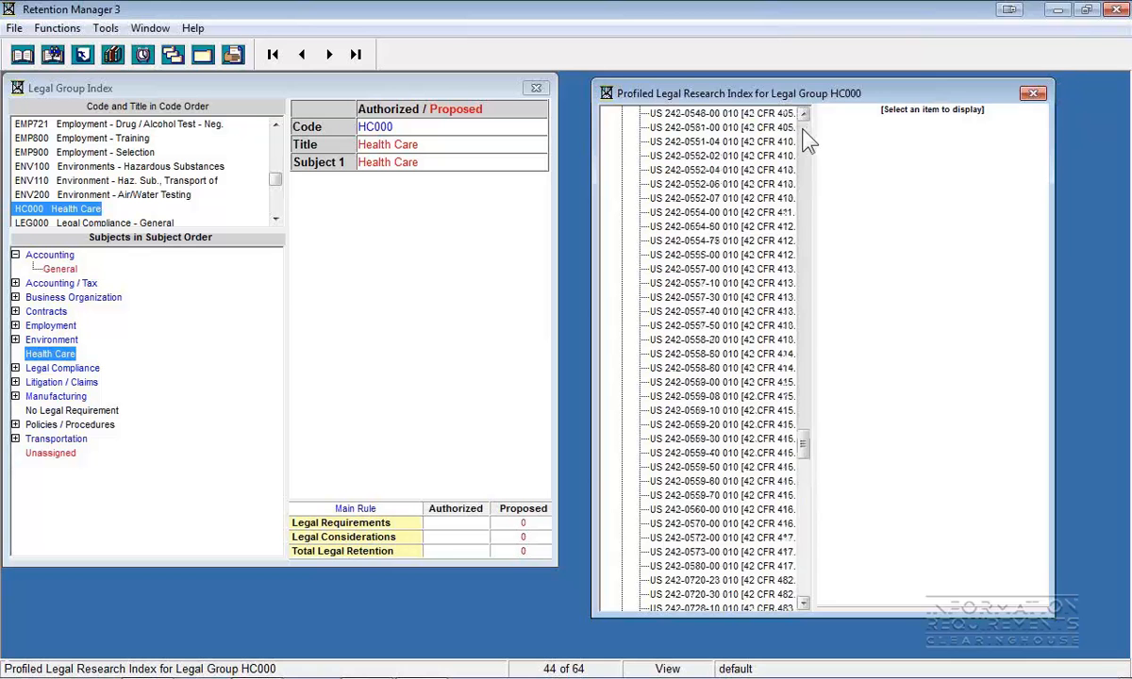
scroll(809, 139, "up", 10)
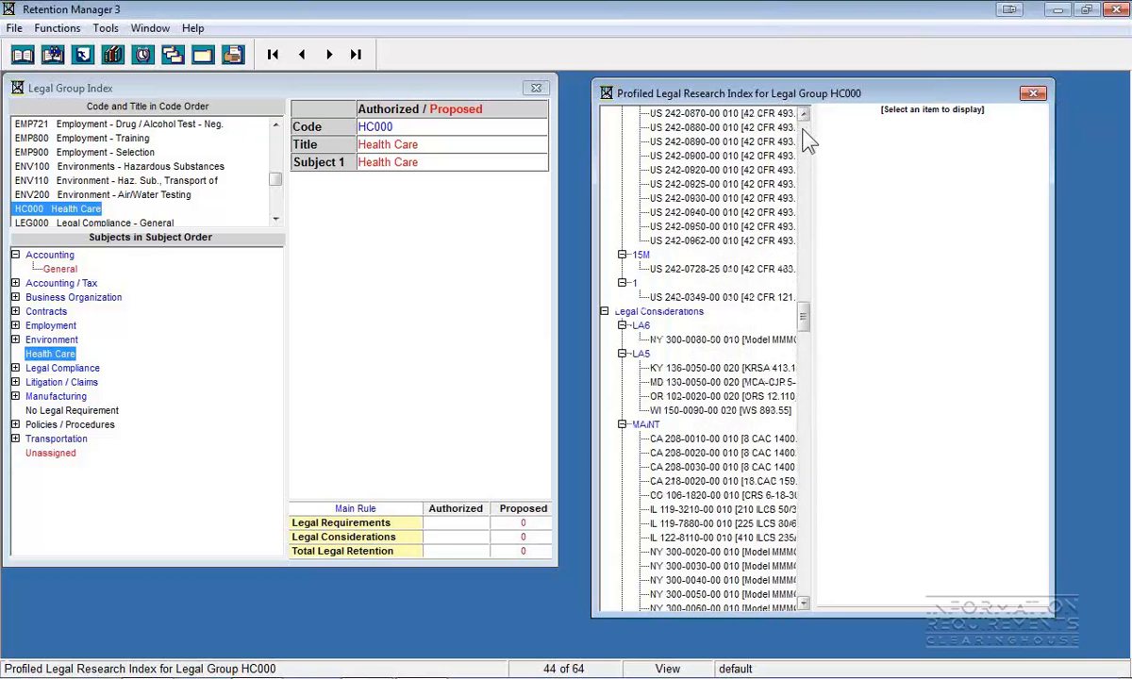
scroll(808, 139, "up", 10)
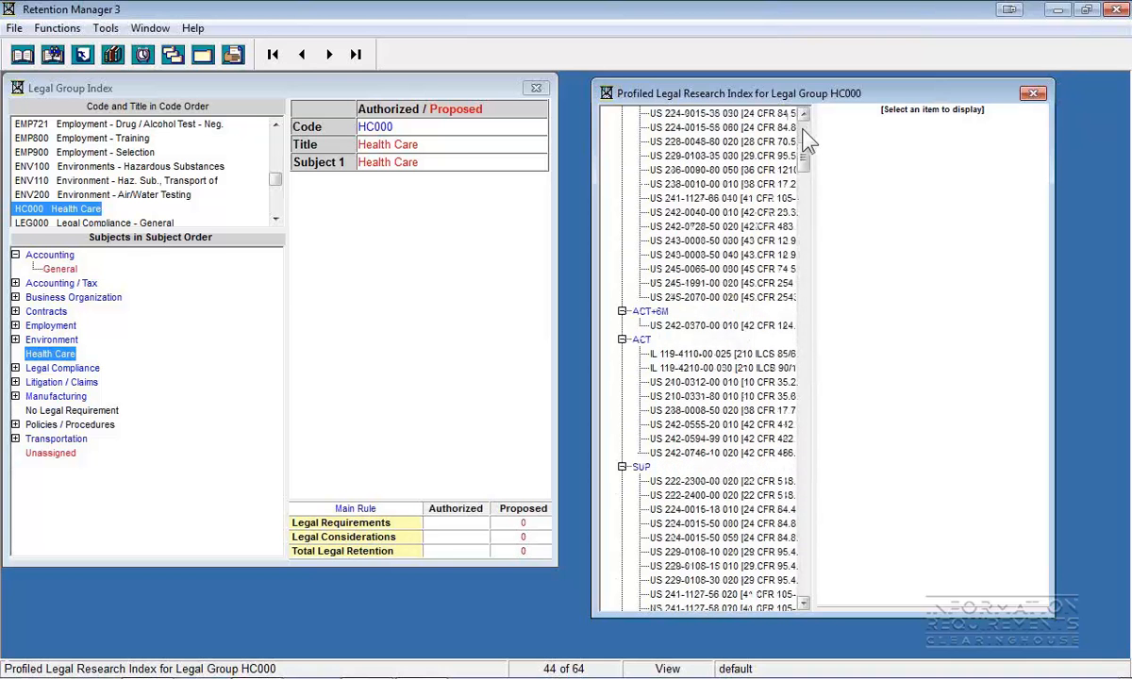
scroll(808, 150, "up", 3)
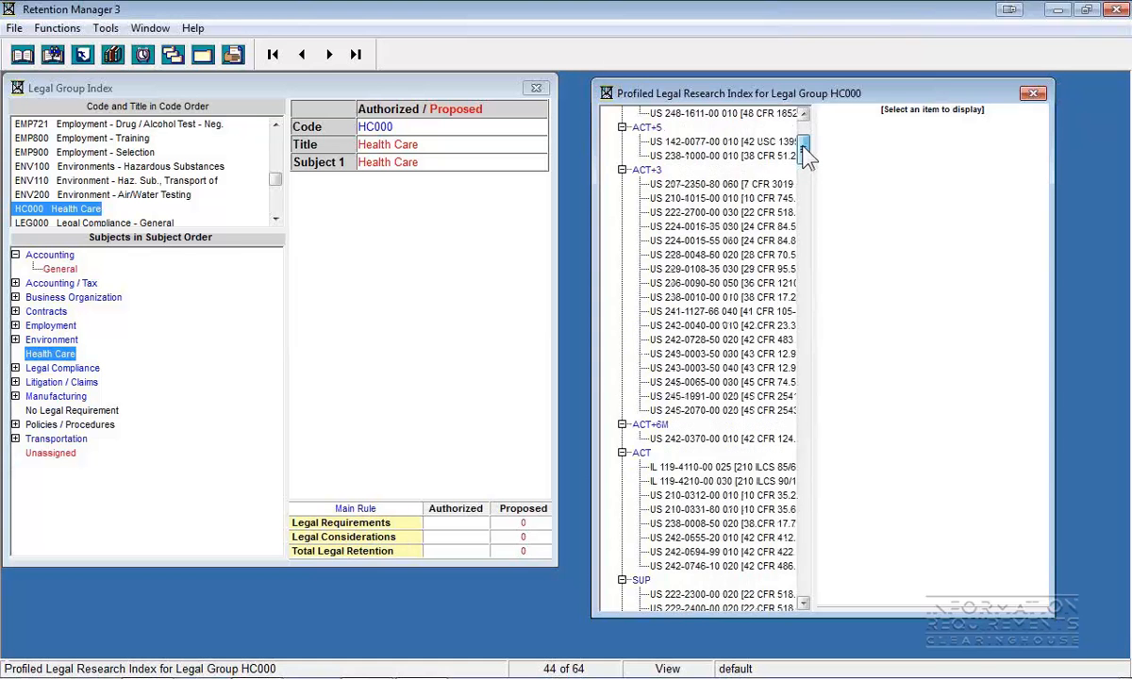
scroll(806, 155, "up", 5)
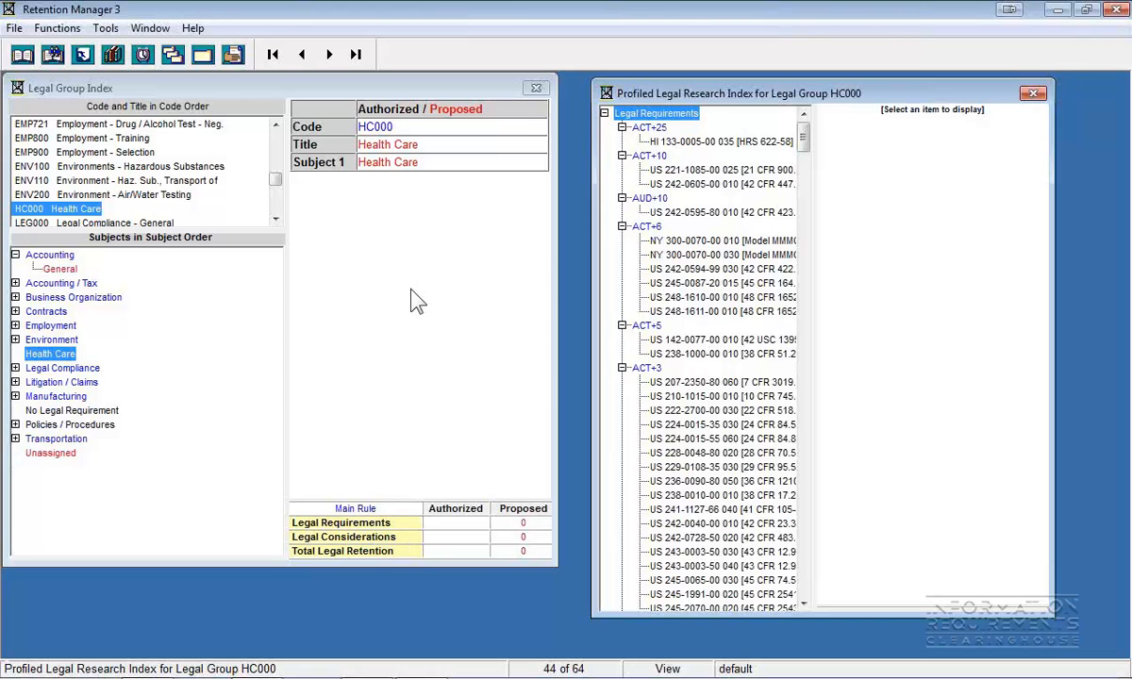
left_click(535, 90)
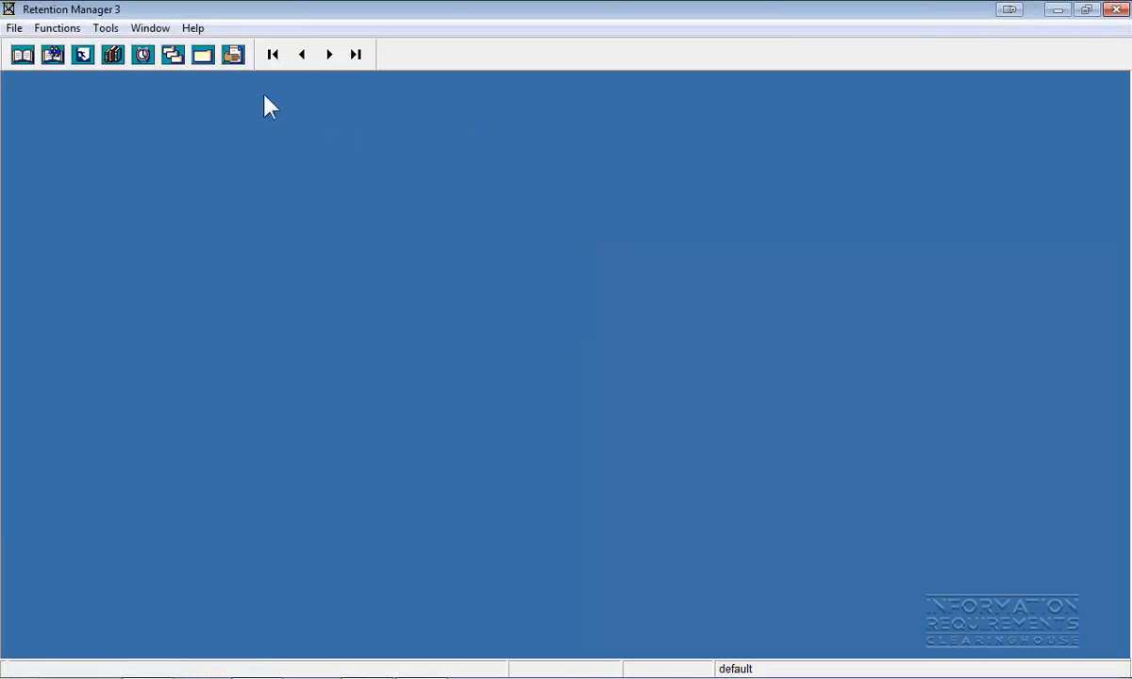
- Open the Reports Manager and select the system report Legal Group Index With Legal Research
left_click(234, 55)
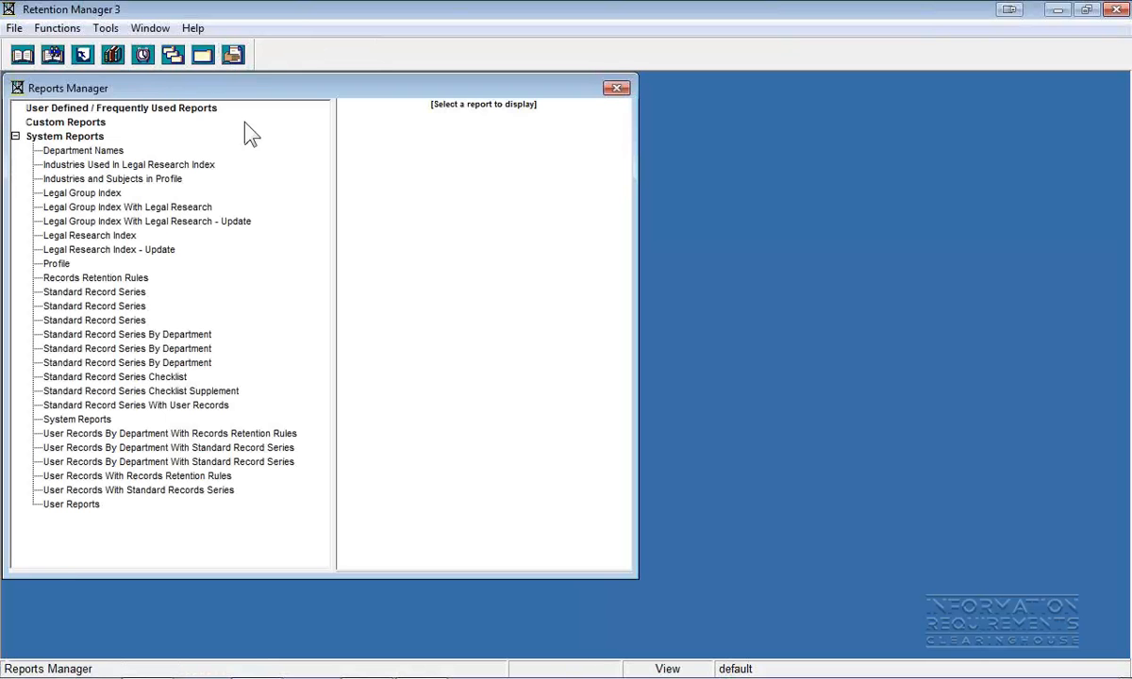
left_click(142, 207)
right_click(141, 209)
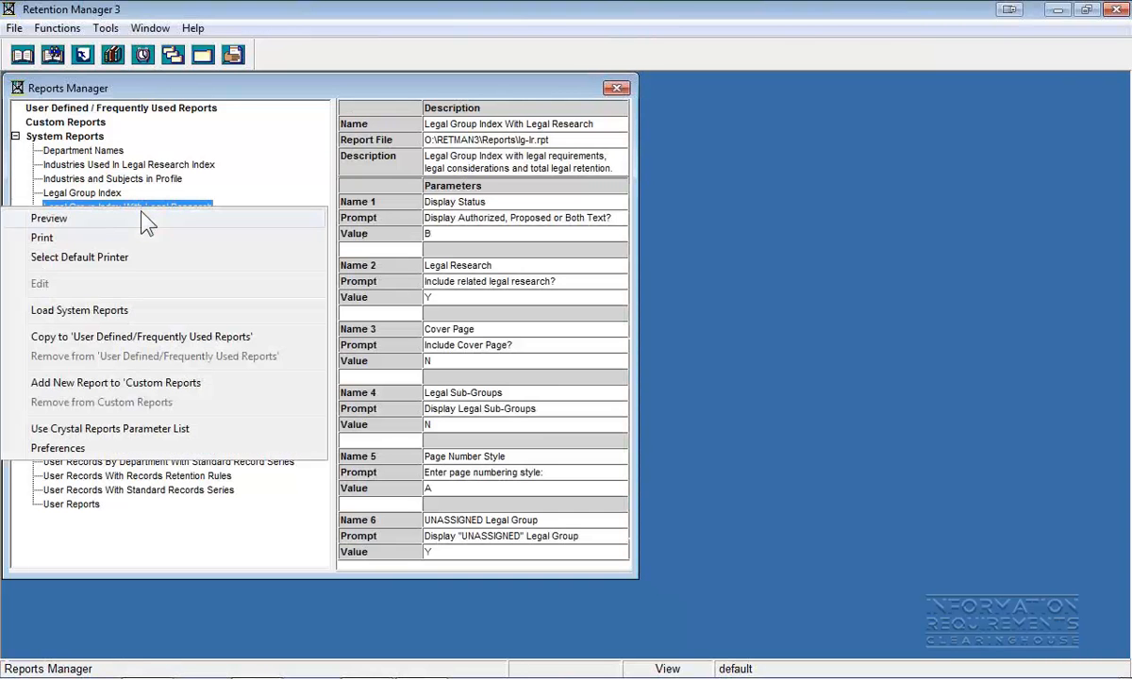
left_click(149, 384)
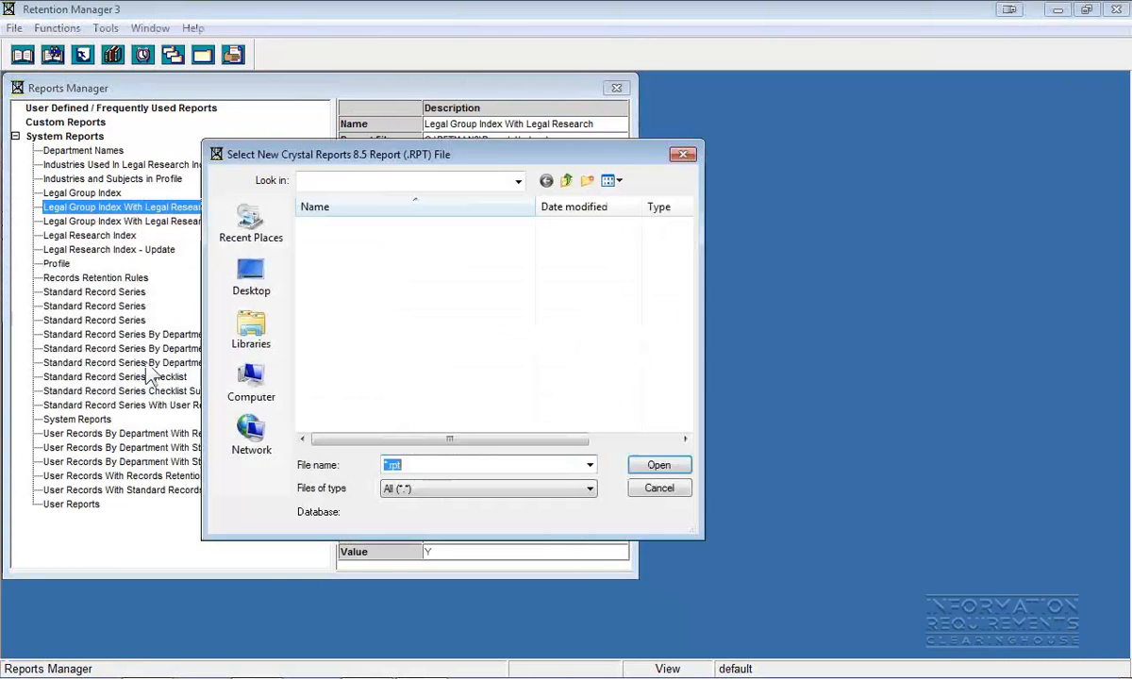
left_click(653, 492)
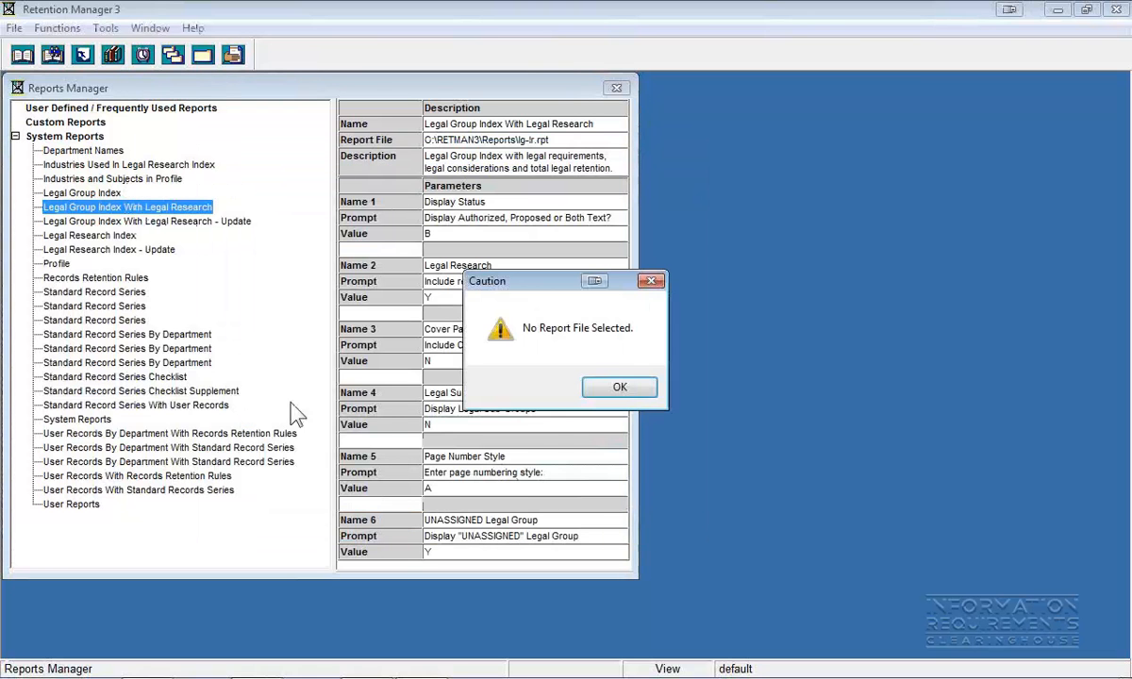
left_click(623, 386)
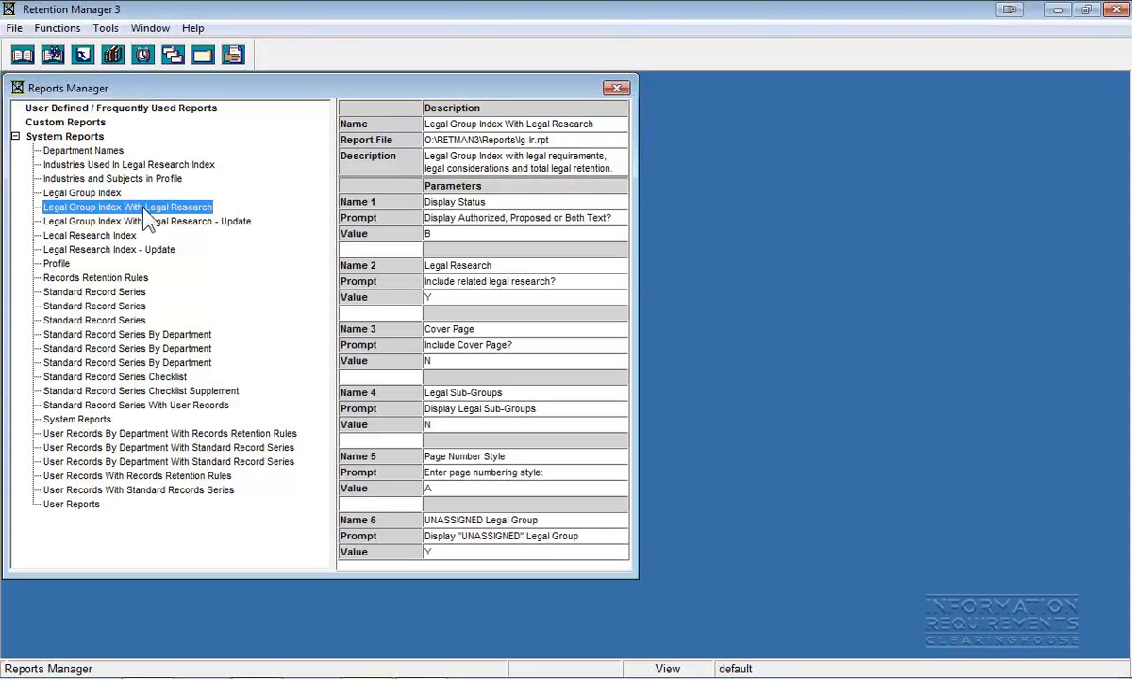
- Preview the Legal Group Index With Legal Research report, choosing Foxit PhantomPDF Printer in the print setup
left_click(153, 209)
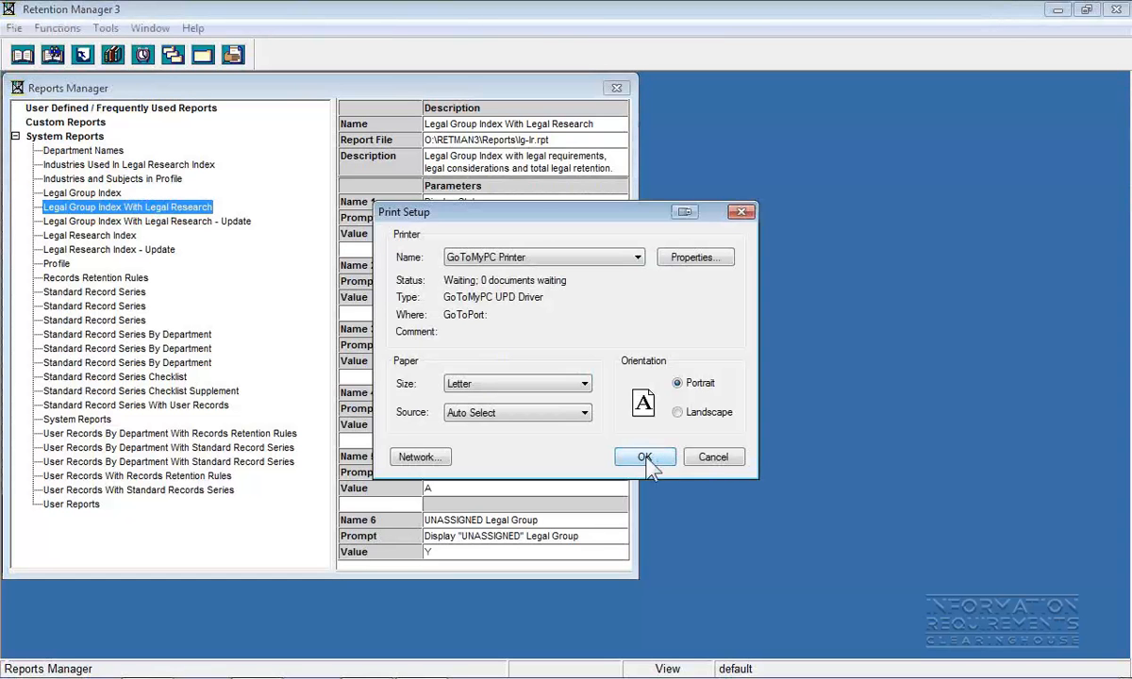
left_click(566, 257)
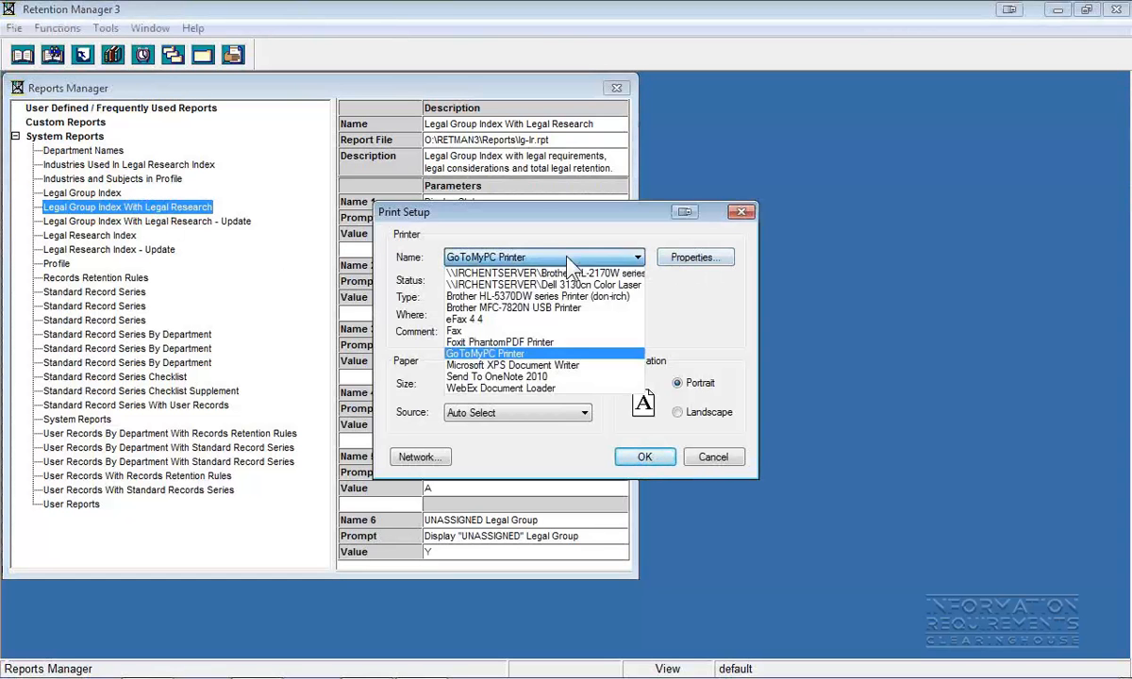
left_click(472, 342)
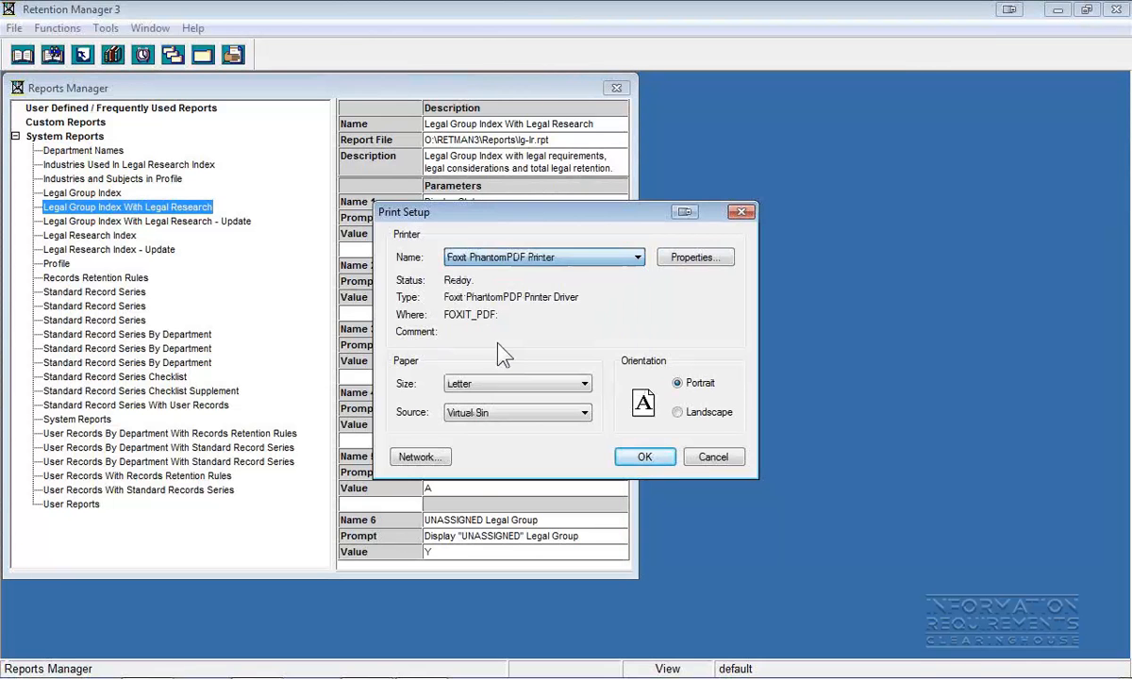
left_click(644, 457)
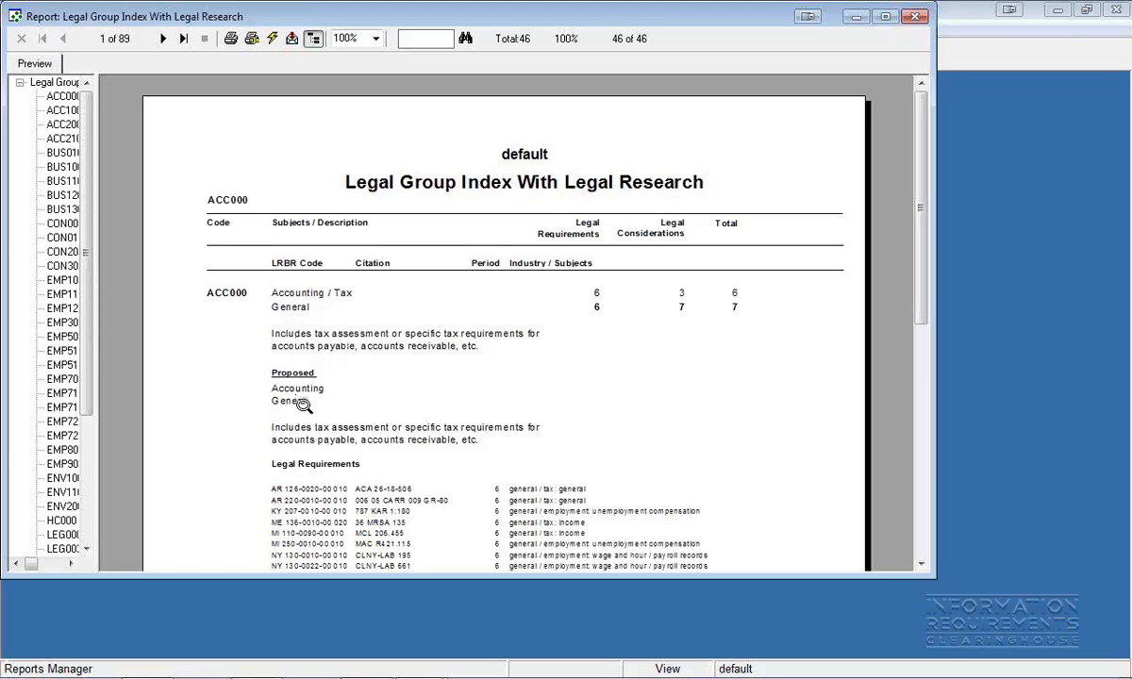
- Examine the ACC000 entry on the report's first page, and close the report preview and the Reports Manager
left_click(920, 564)
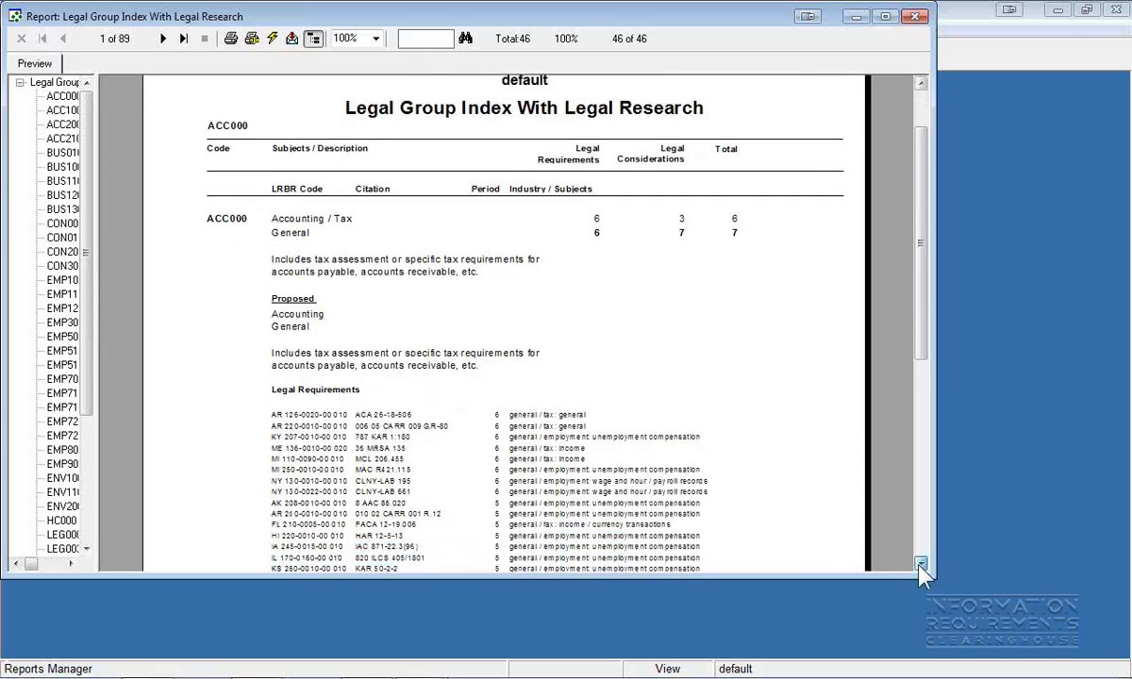
left_click(919, 565)
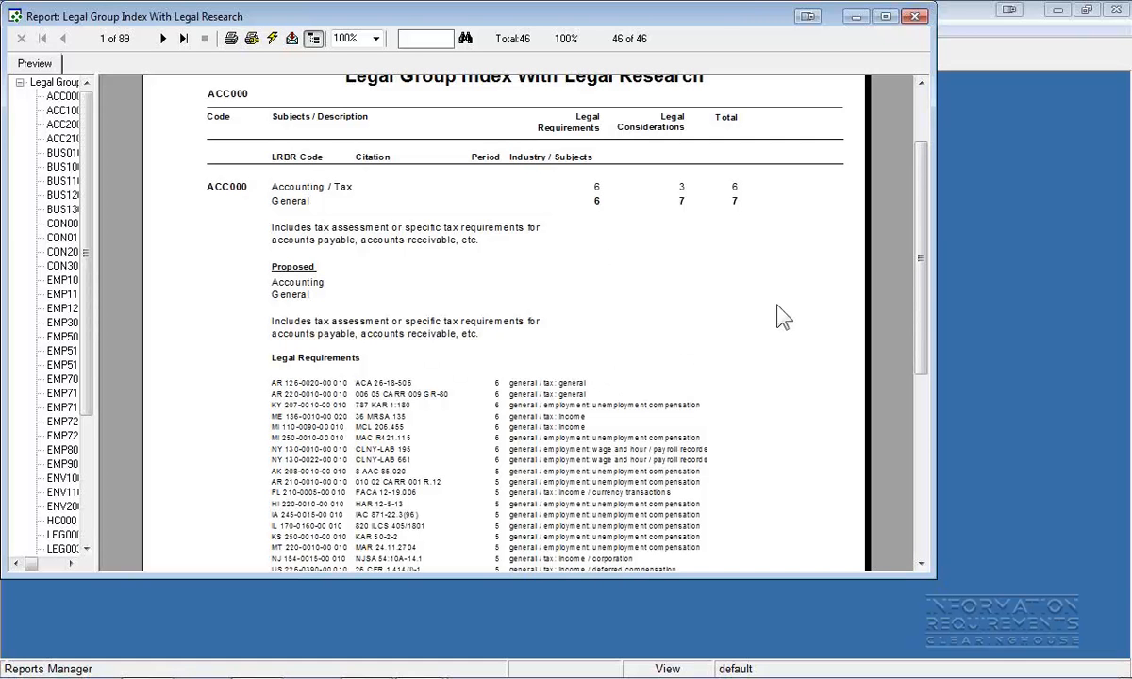
left_click_drag(919, 201, 934, 154)
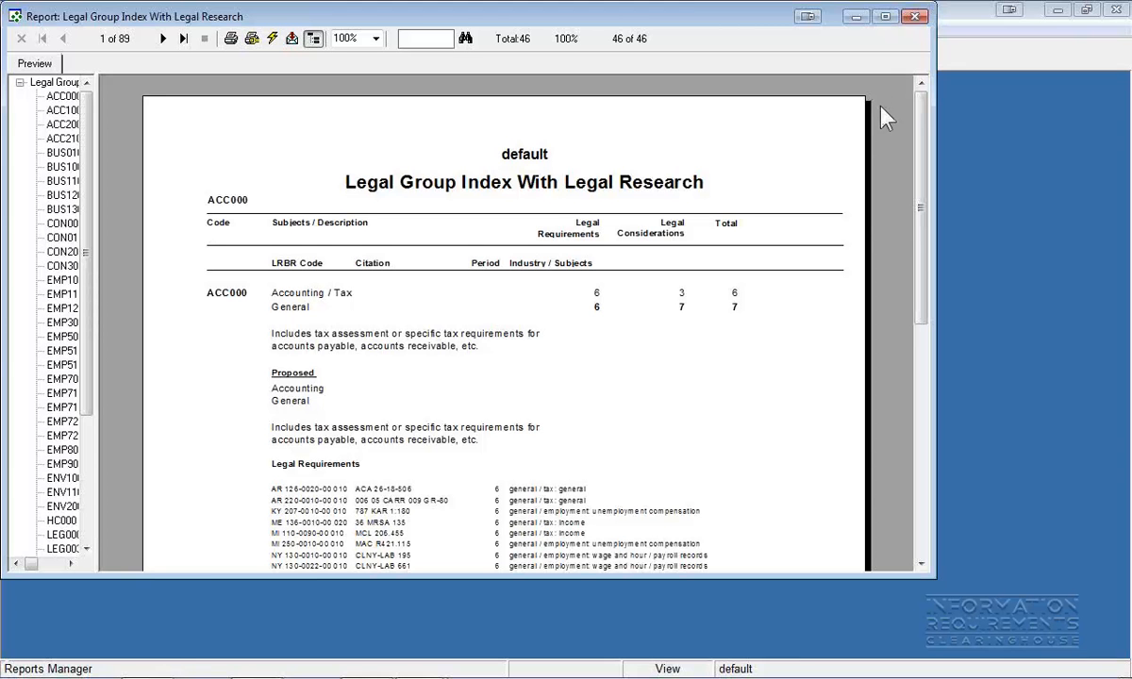
left_click(915, 17)
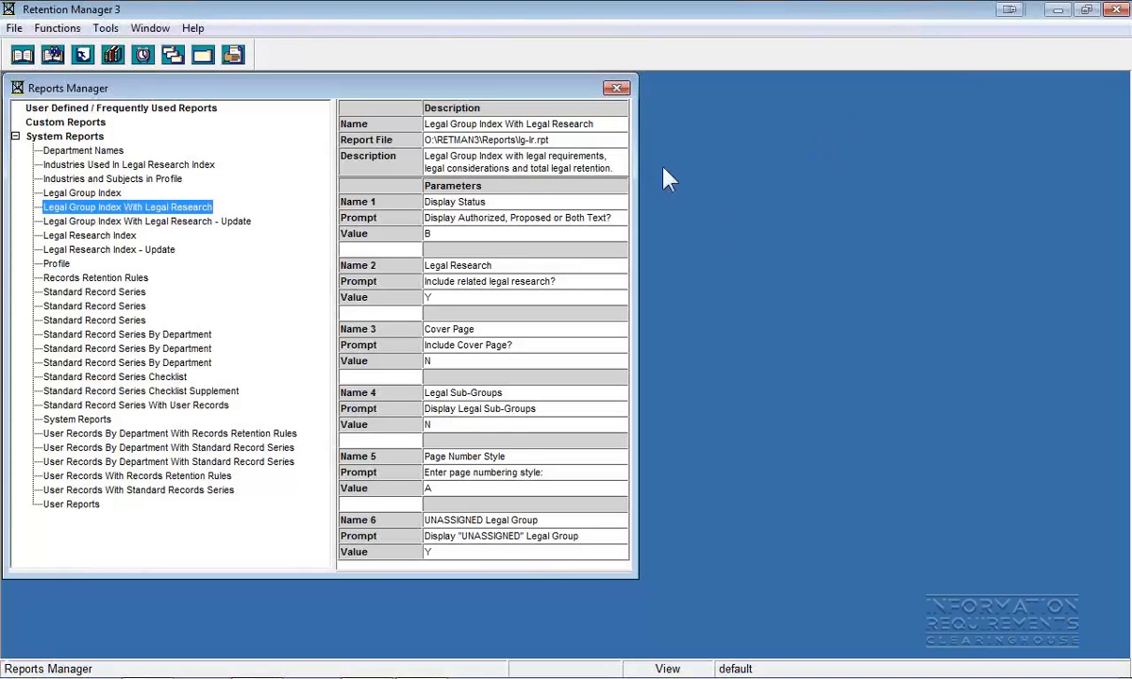
left_click(615, 90)
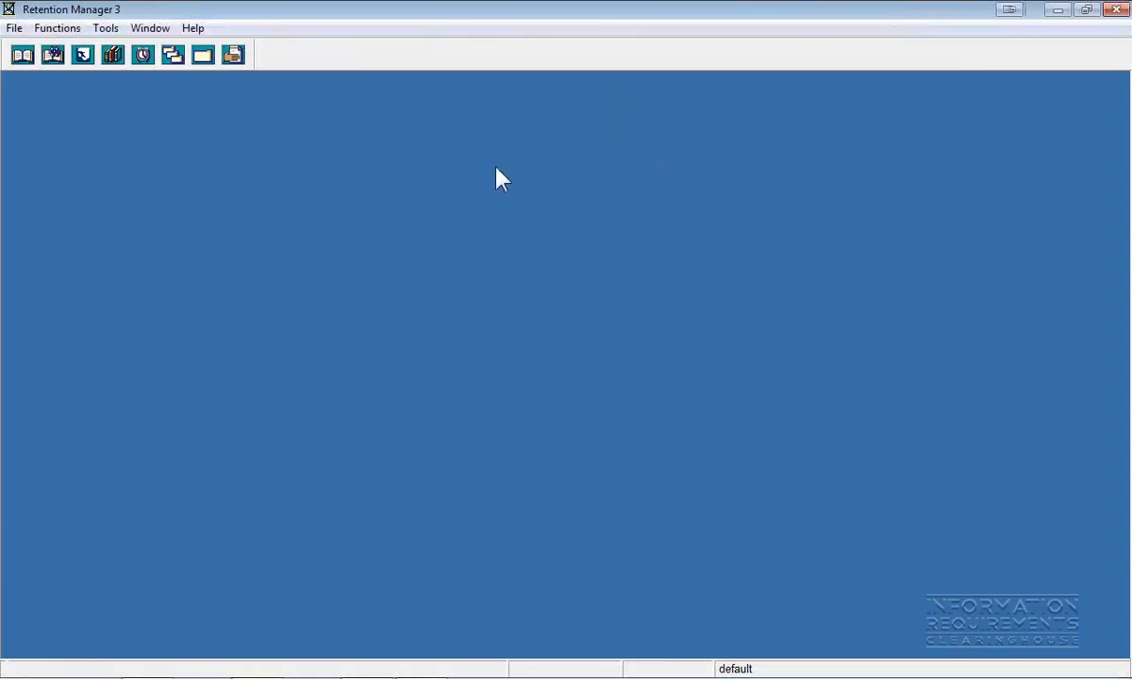